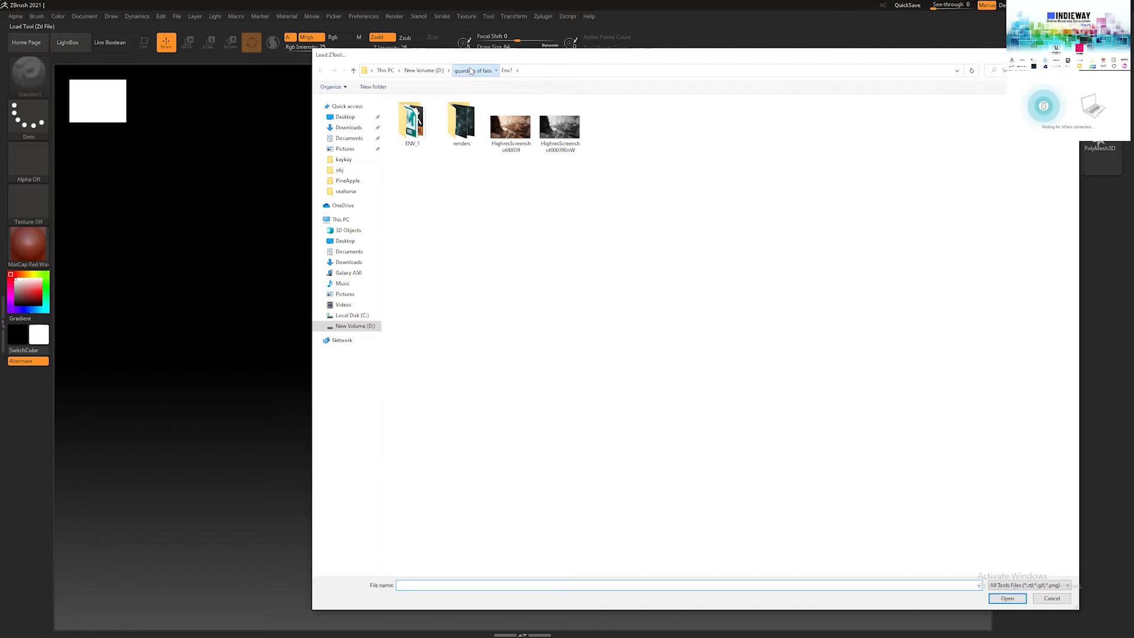
- Load the Skeleton8 tool file from the Boss folder inside guardian of fate
click(472, 70)
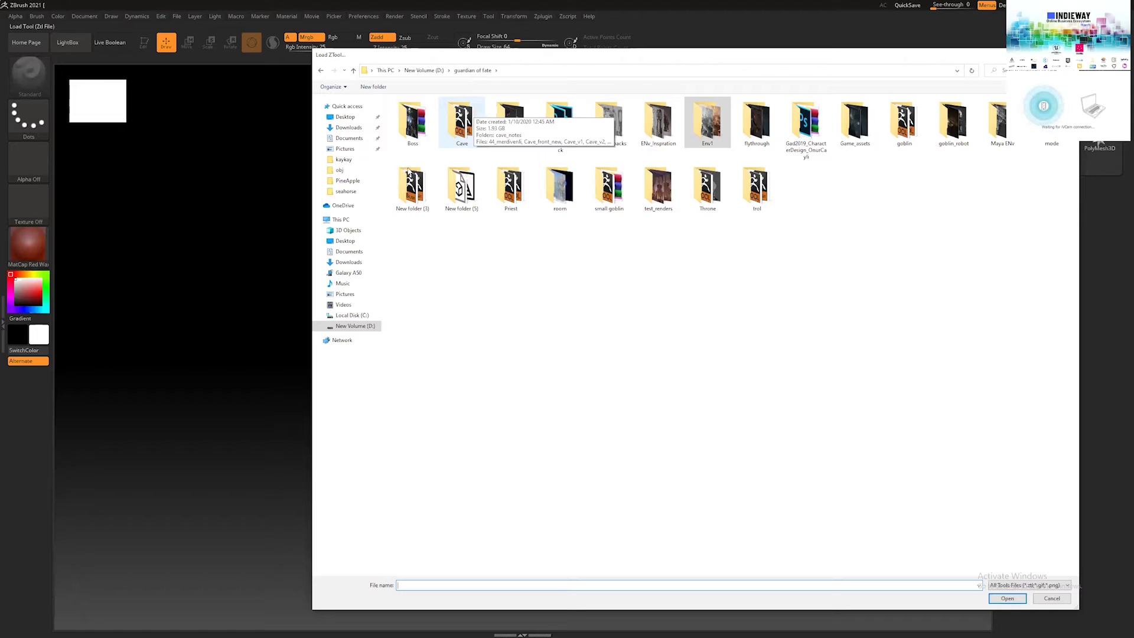
double_click(423, 114)
click(423, 112)
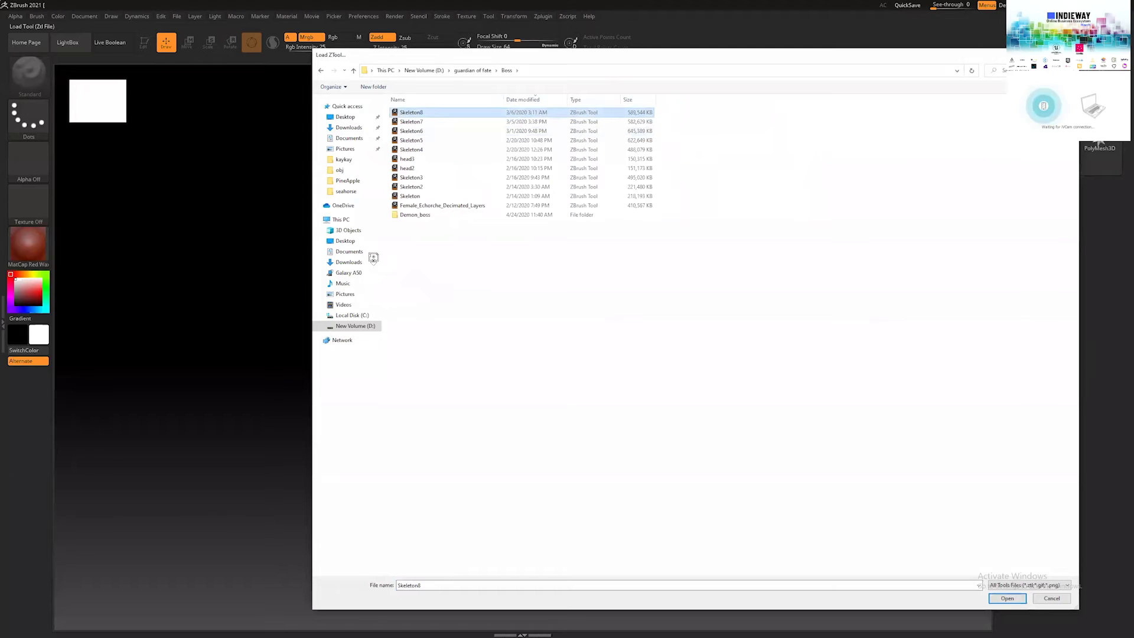
key(Return)
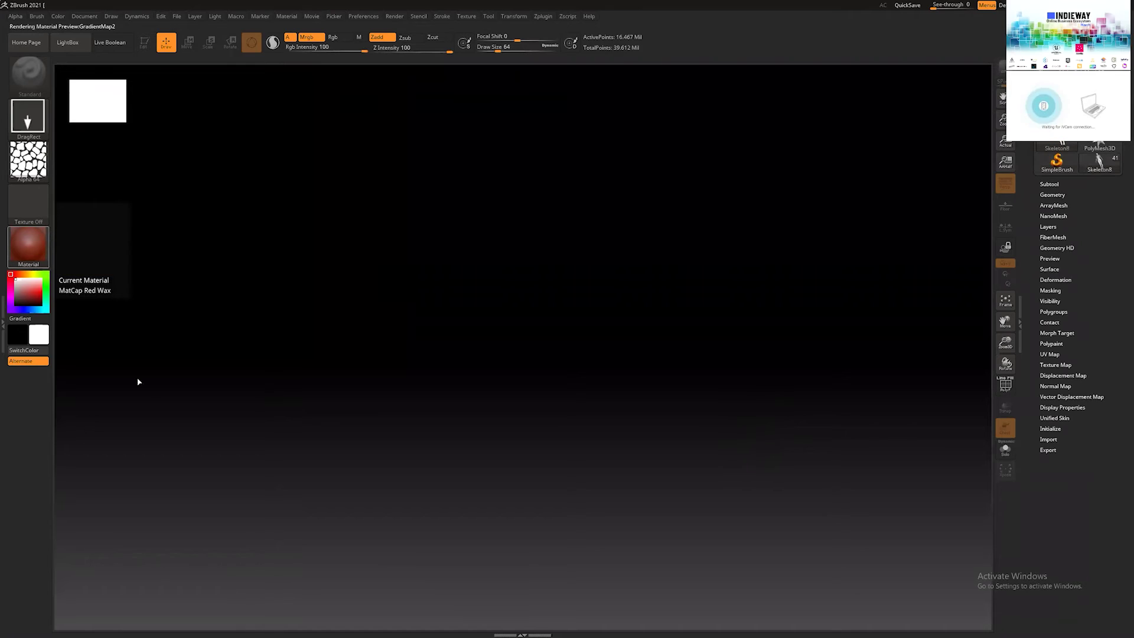
- Switch the material to BasicMaterial, place the loaded Skeleton8 model on the canvas and enable Edit mode
key(m)
drag(515, 222, 518, 277)
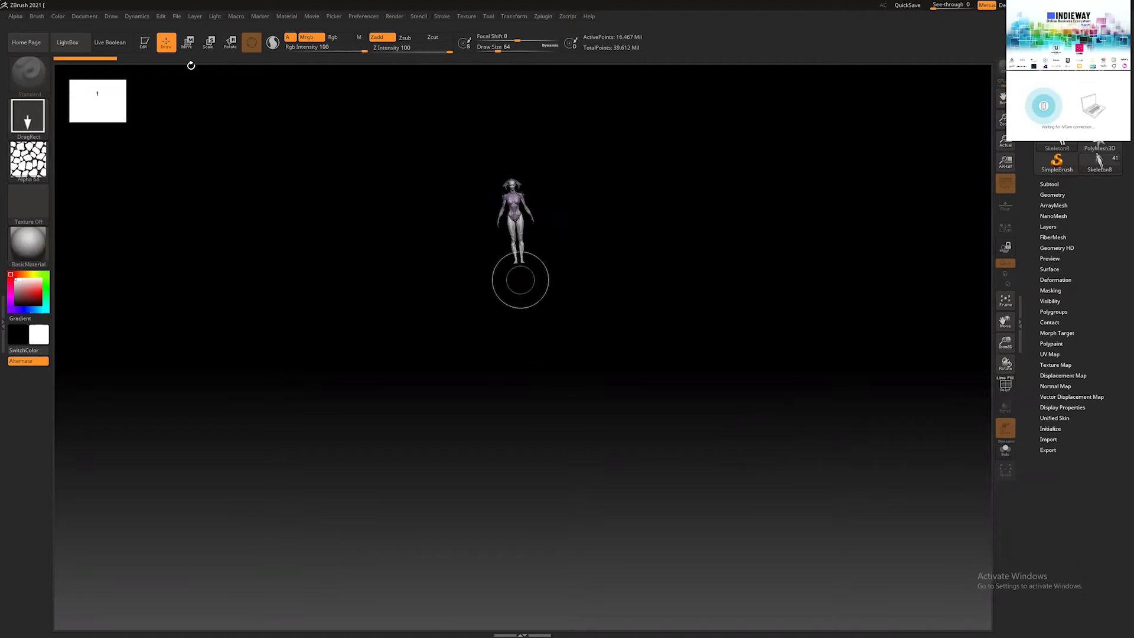
click(143, 42)
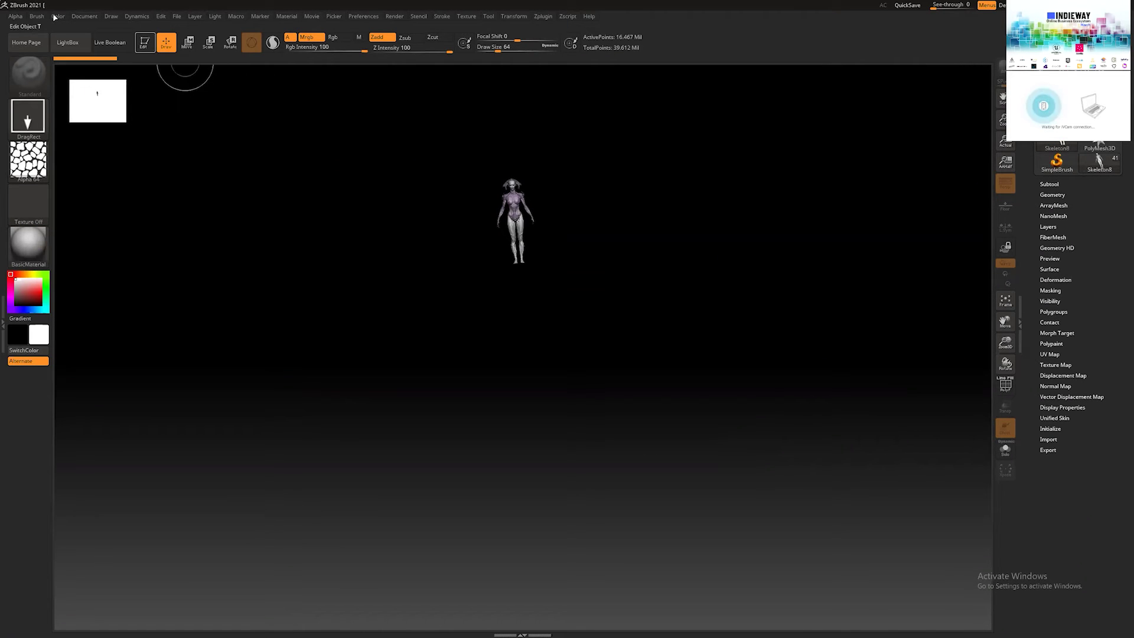
- Pick a mid-grey colour and apply it as the document background
click(14, 291)
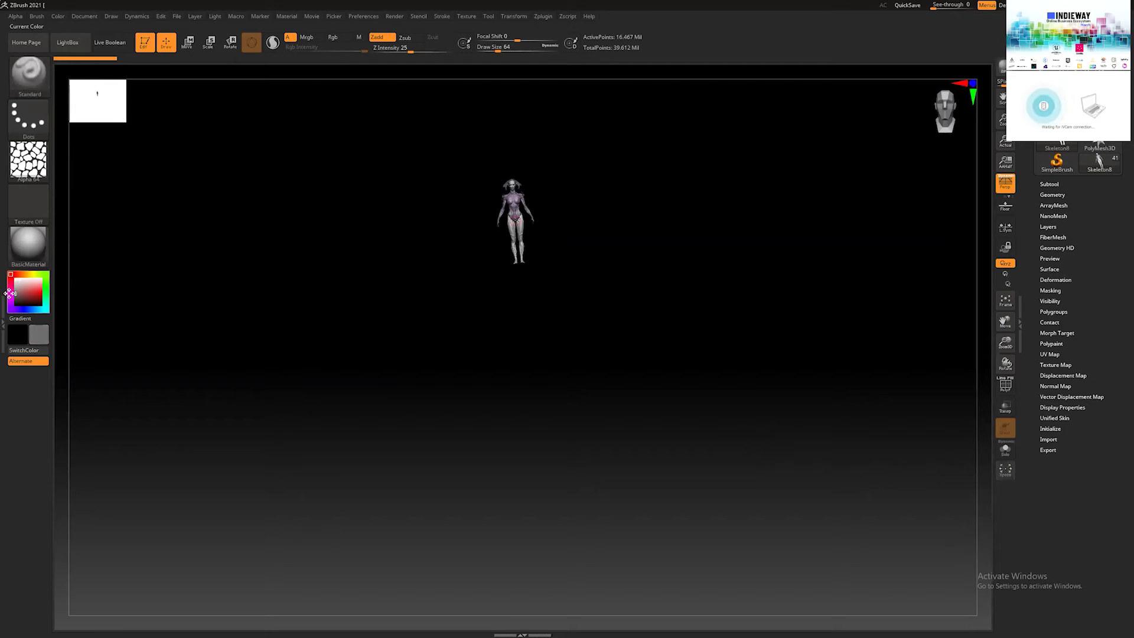
click(84, 16)
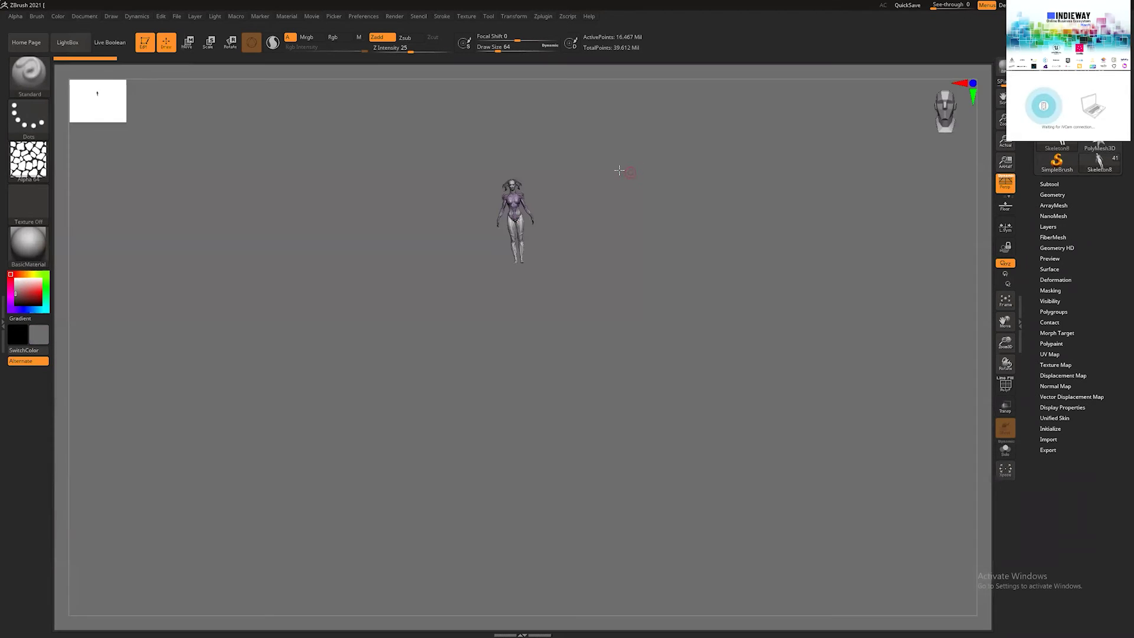
- Examine the horned female character from the full figure up close to the torso armour, neck and face
shift+drag(616, 169, 595, 164)
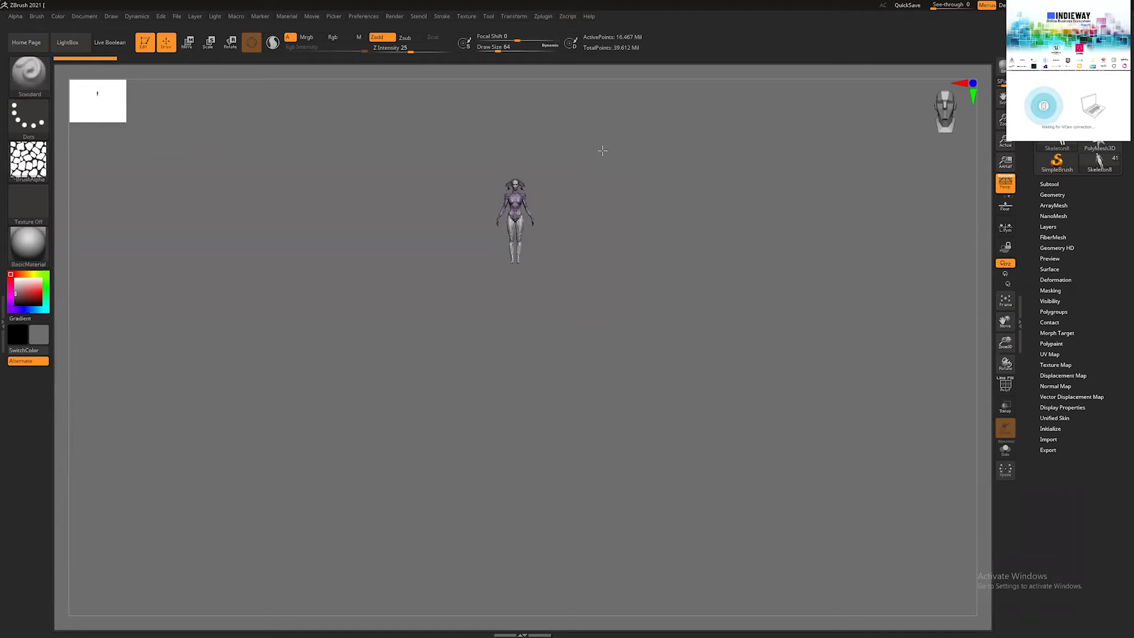
alt+drag(689, 223, 854, 359)
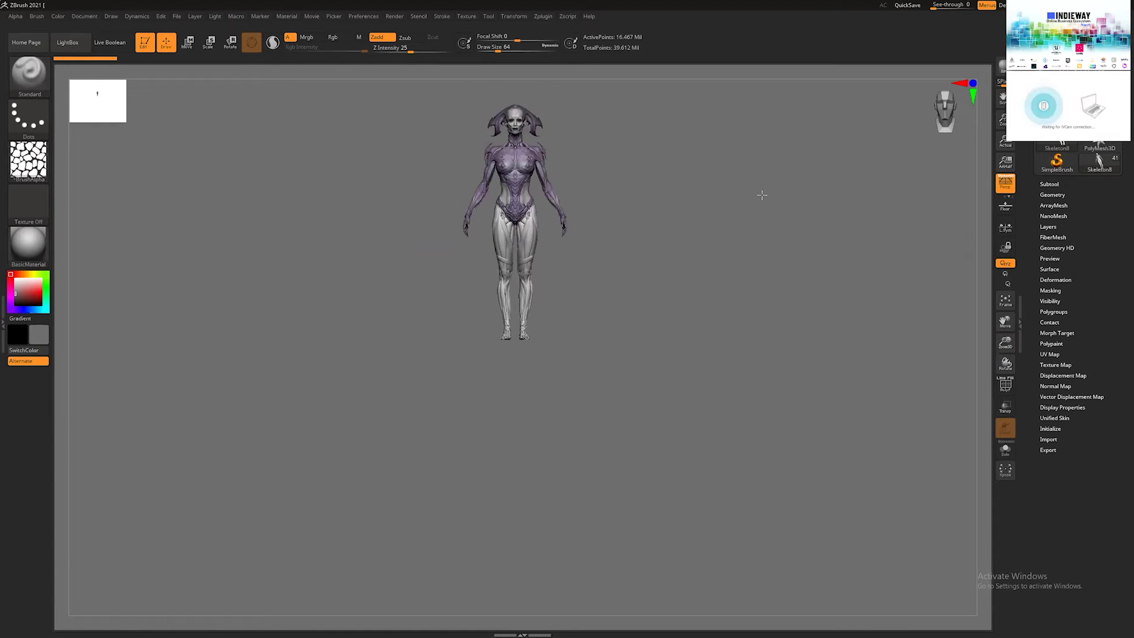
scroll(715, 136, up, 2)
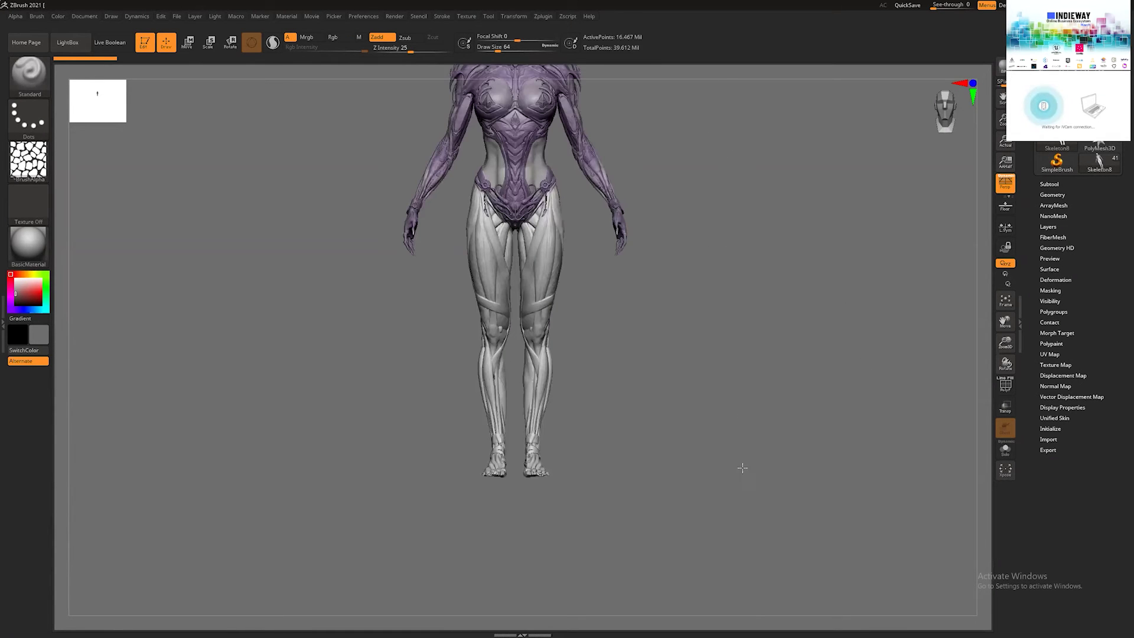
scroll(741, 467, up, 2)
alt+drag(744, 475, 746, 482)
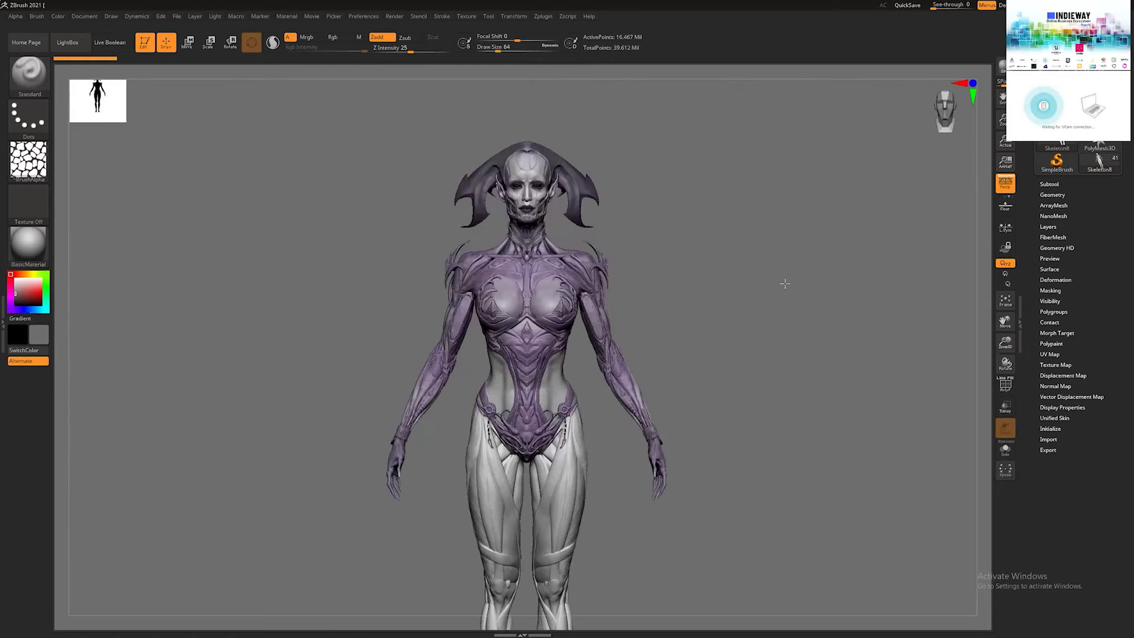
scroll(721, 349, up, 4)
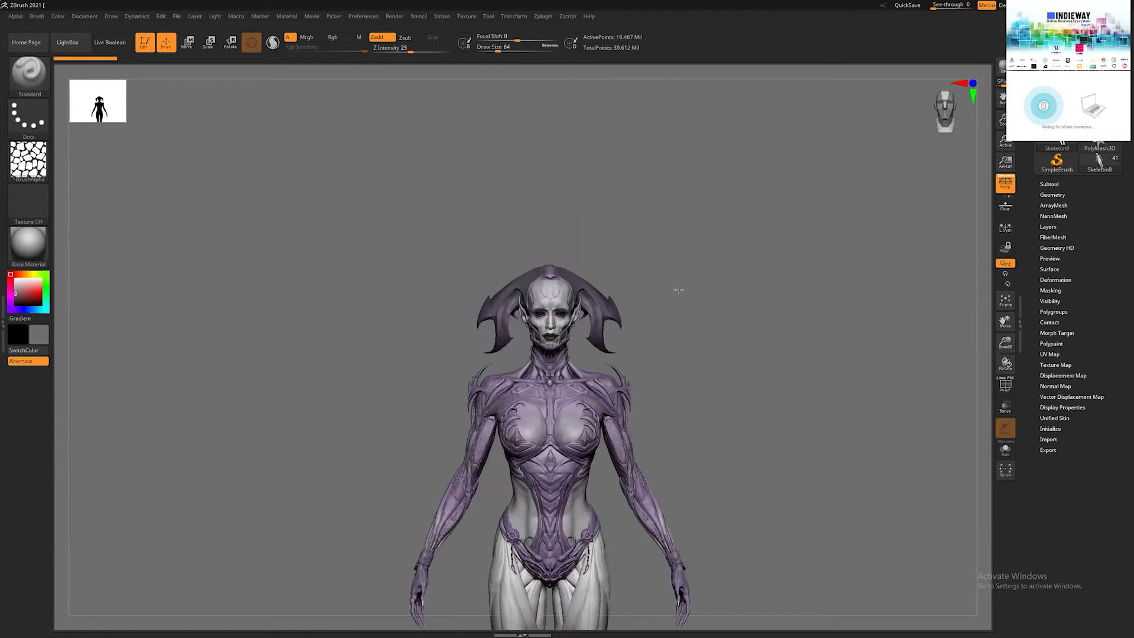
alt+drag(679, 289, 679, 292)
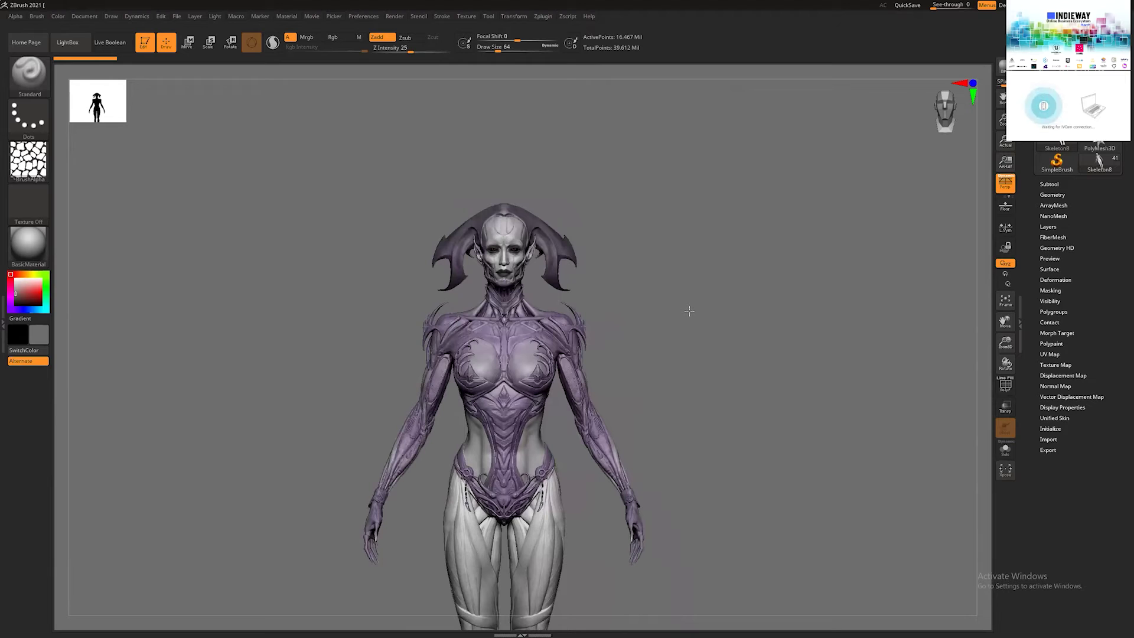
scroll(691, 293, up, 2)
scroll(693, 288, up, 2)
scroll(694, 288, up, 1)
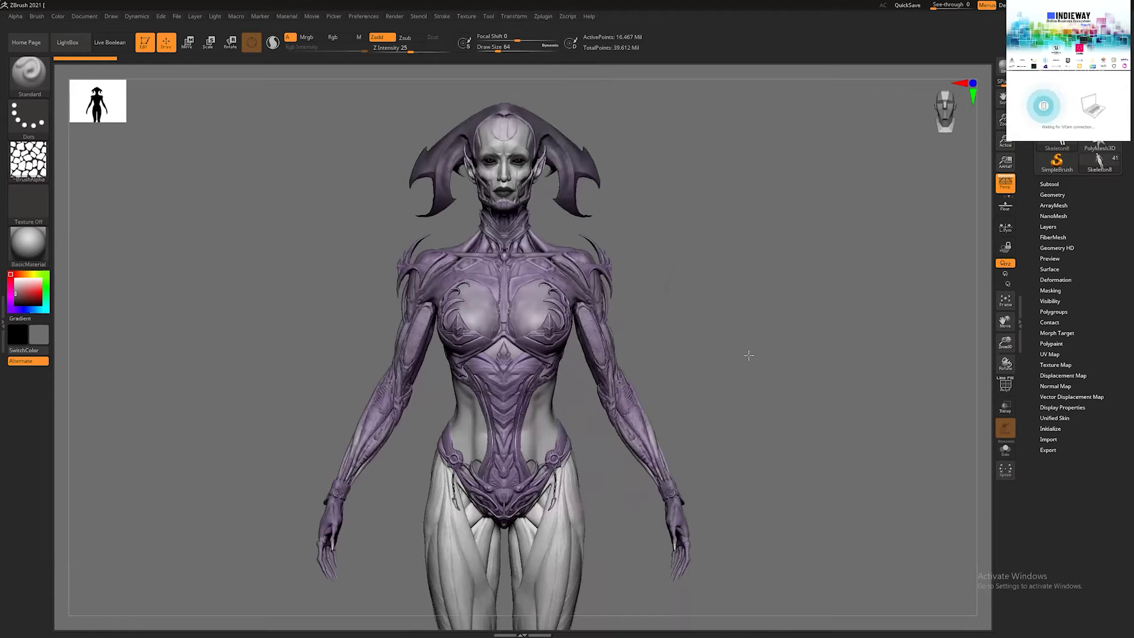
scroll(742, 310, up, 1)
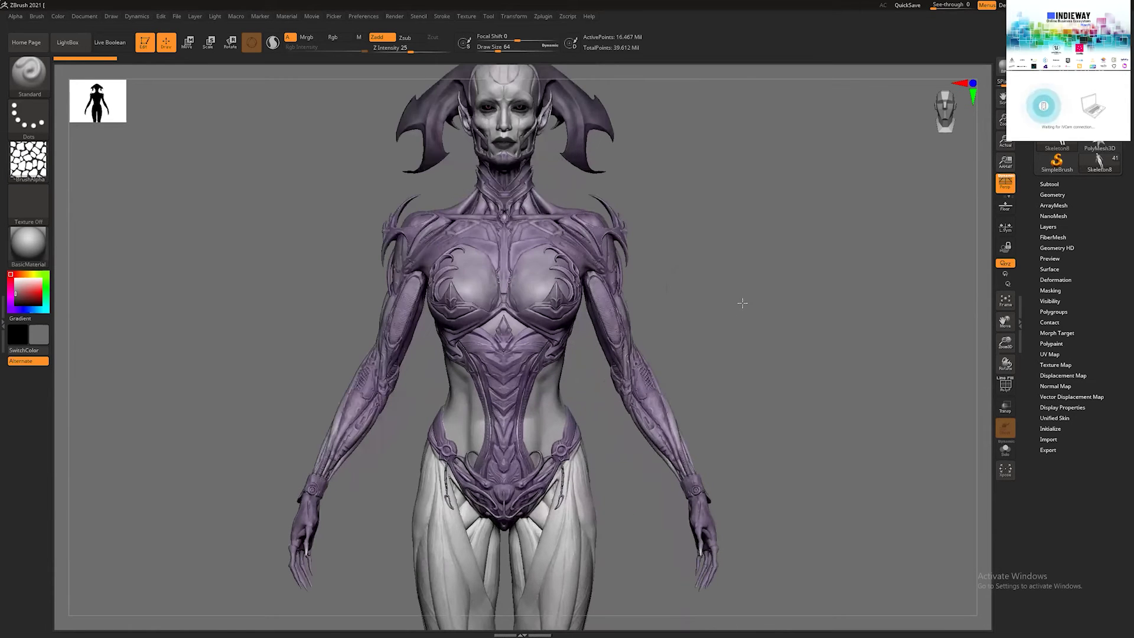
scroll(746, 287, up, 3)
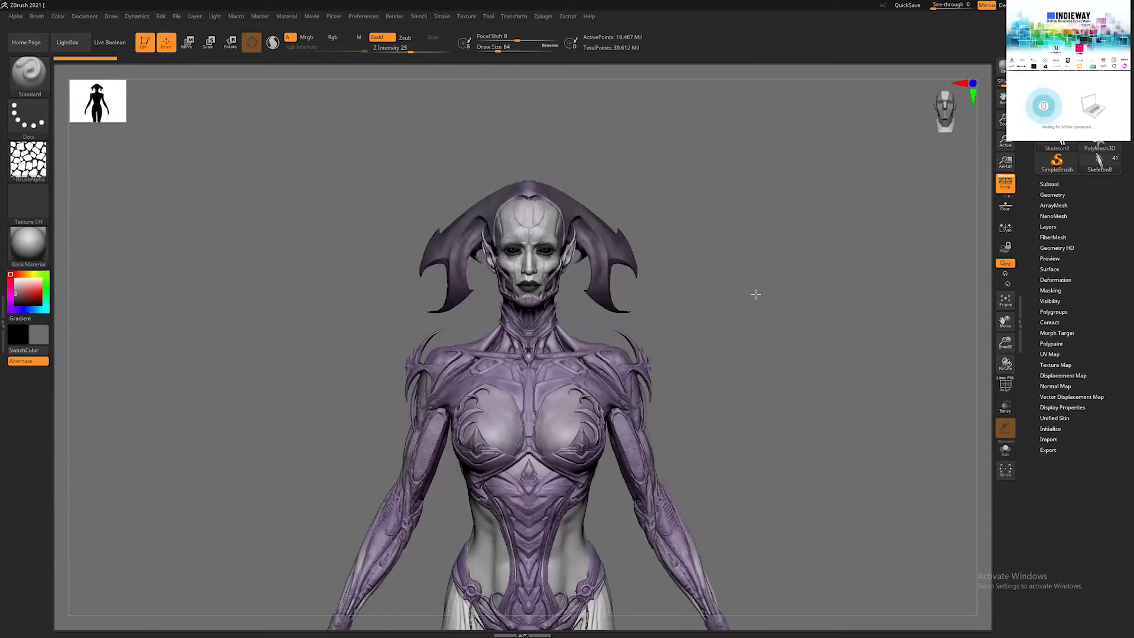
scroll(759, 300, down, 1)
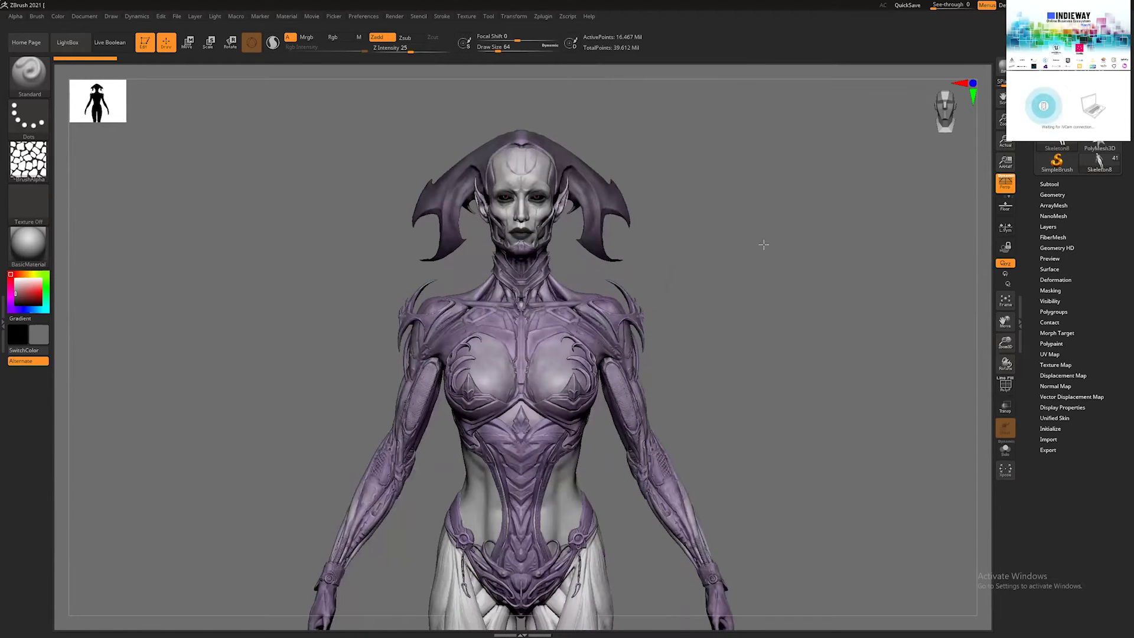
scroll(767, 283, down, 1)
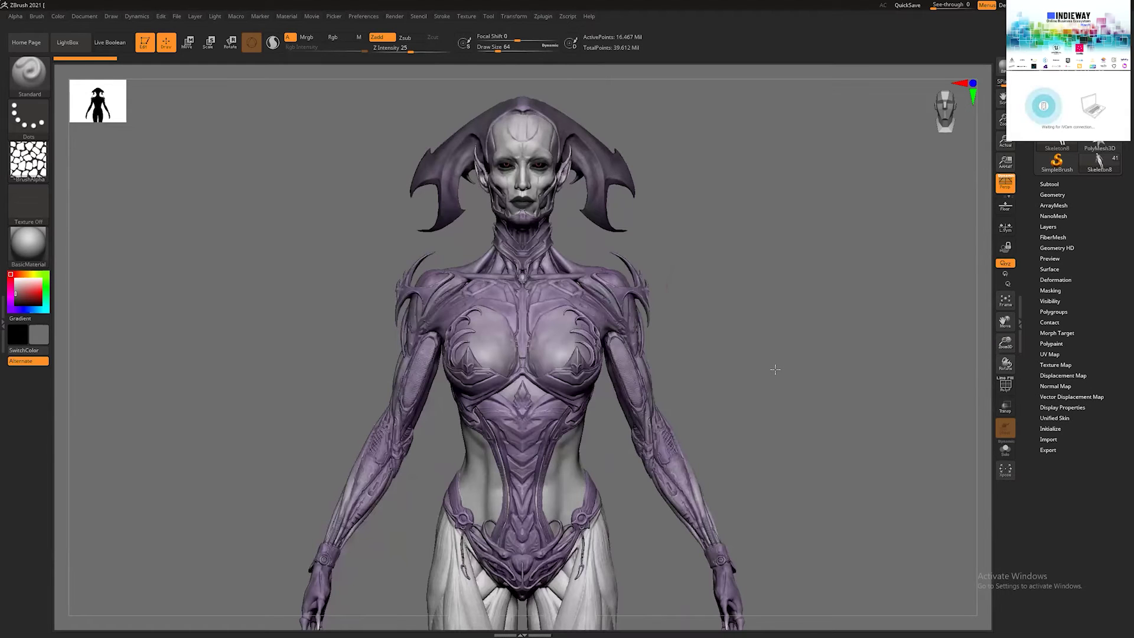
scroll(756, 404, down, 1)
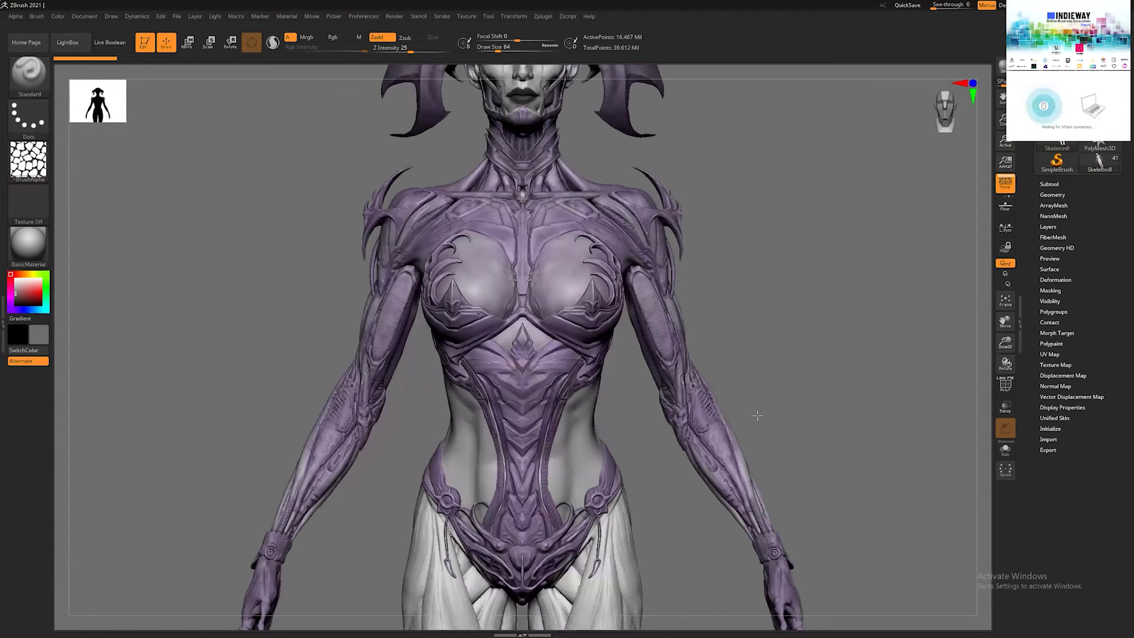
alt+drag(815, 337, 817, 333)
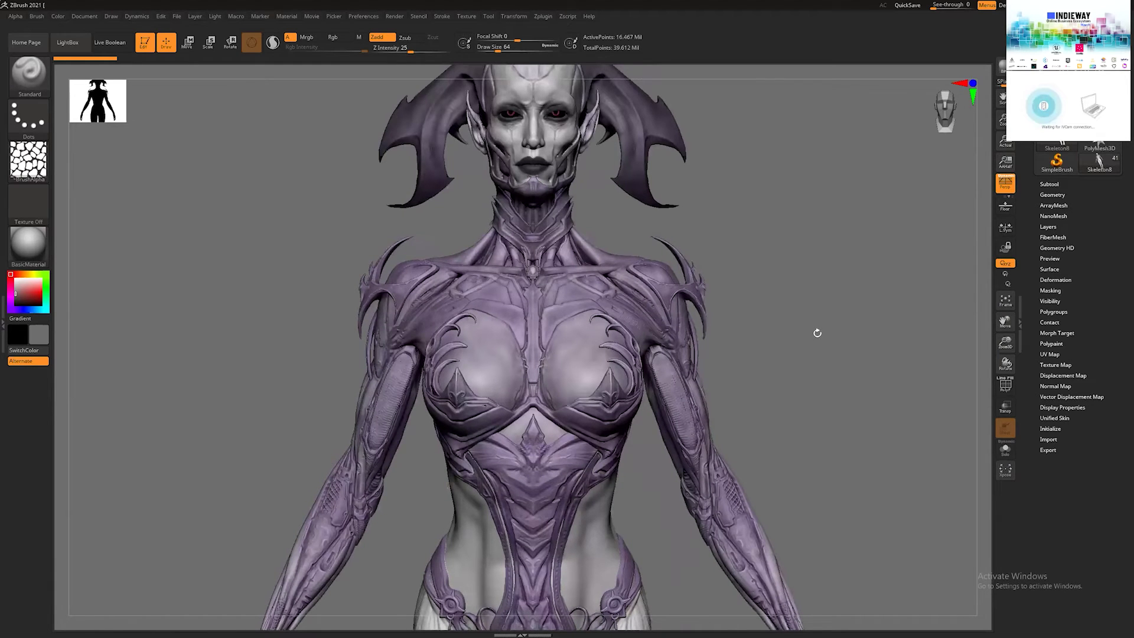
alt+drag(818, 333, 799, 405)
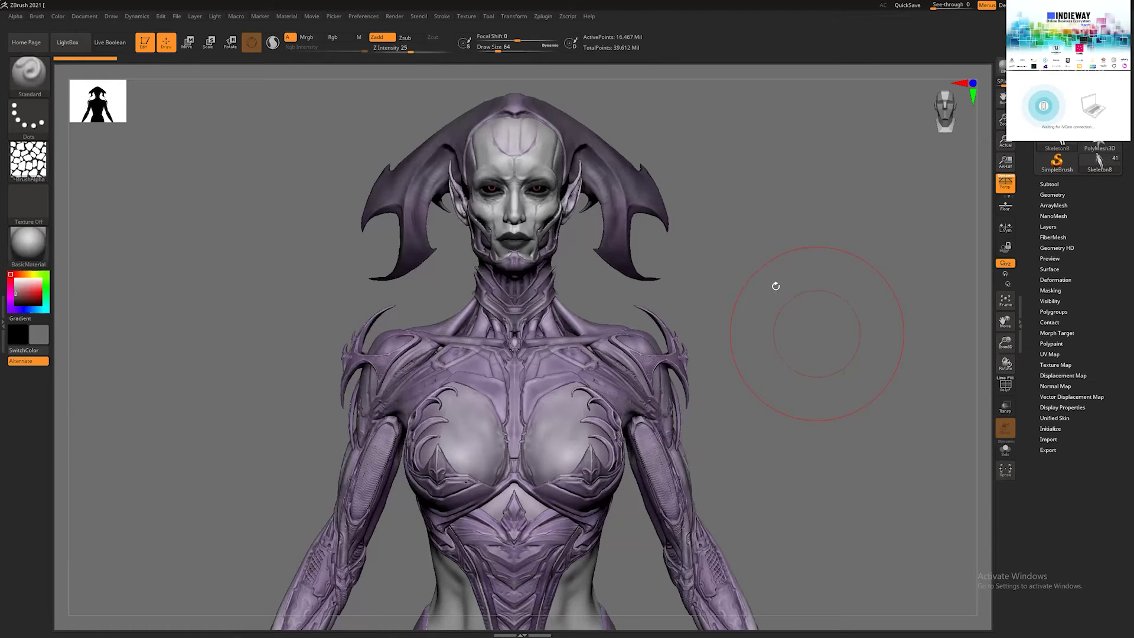
drag(771, 277, 575, 254)
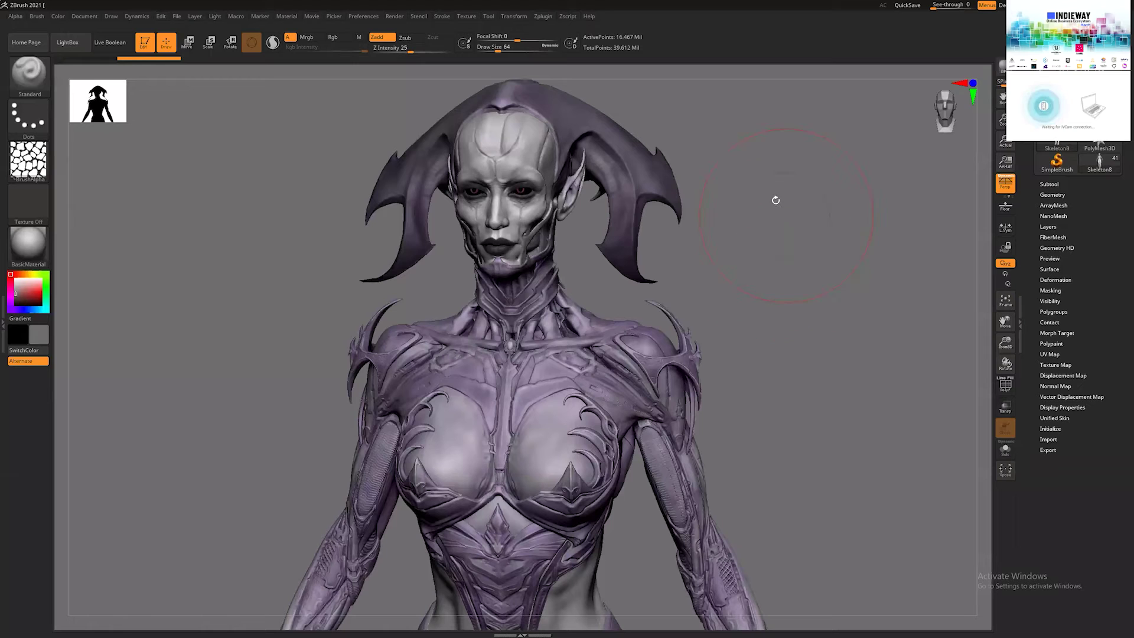
- Reduce the brush Draw Size to 22
key(ctrl)
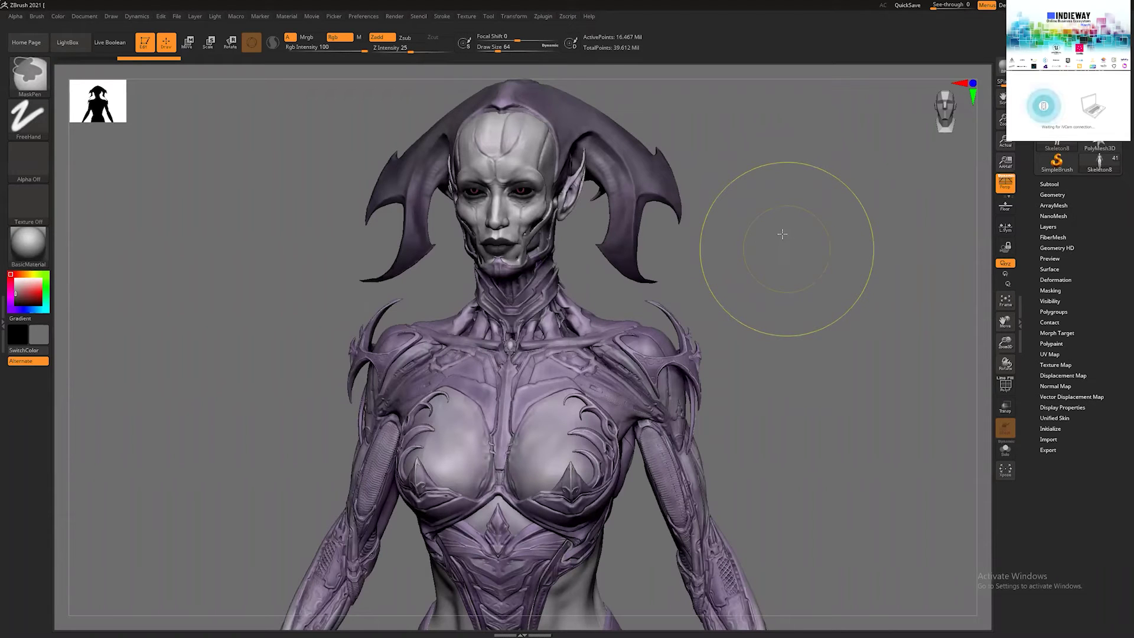
key(space)
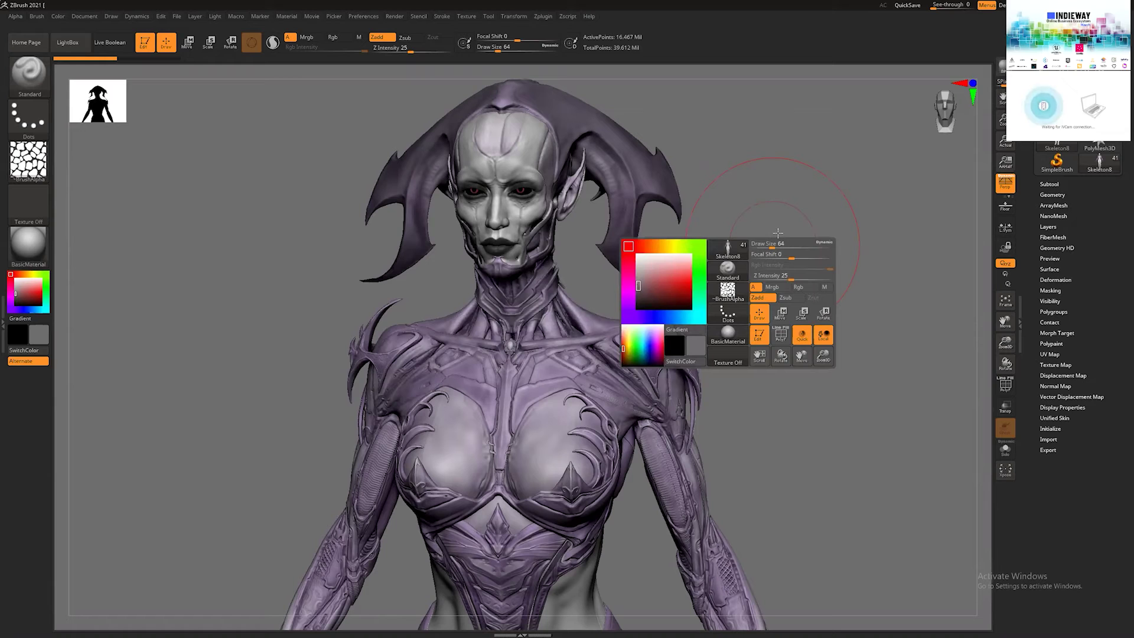
key(bracketleft)
key(bracketleft)
key(bracketleft)
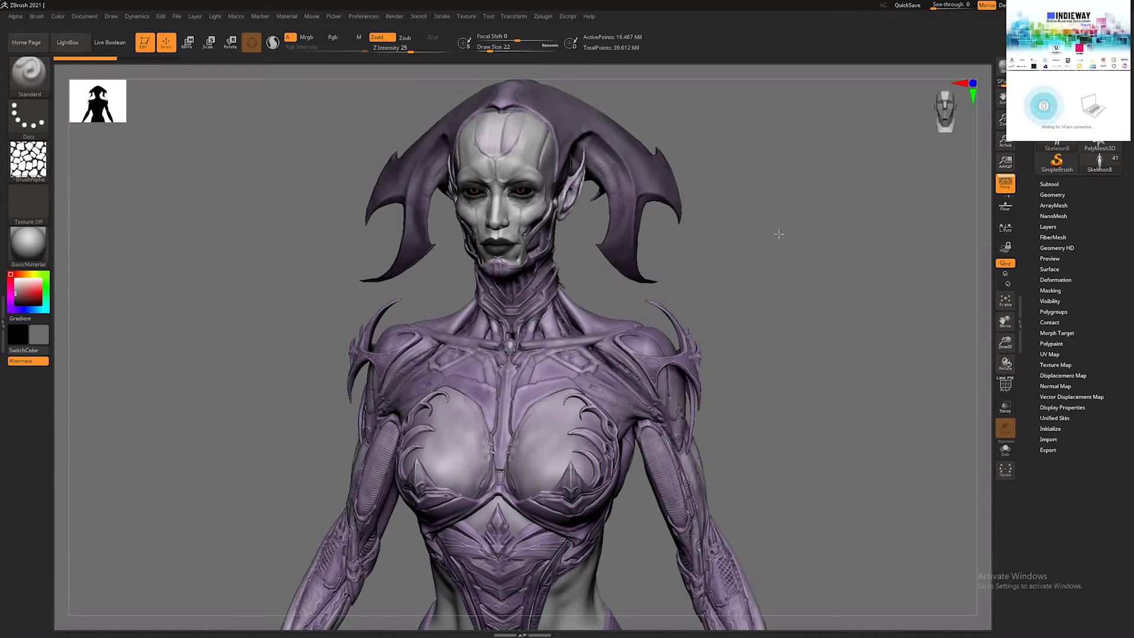
- Reduce the brush Draw Size to 9
drag(779, 232, 779, 232)
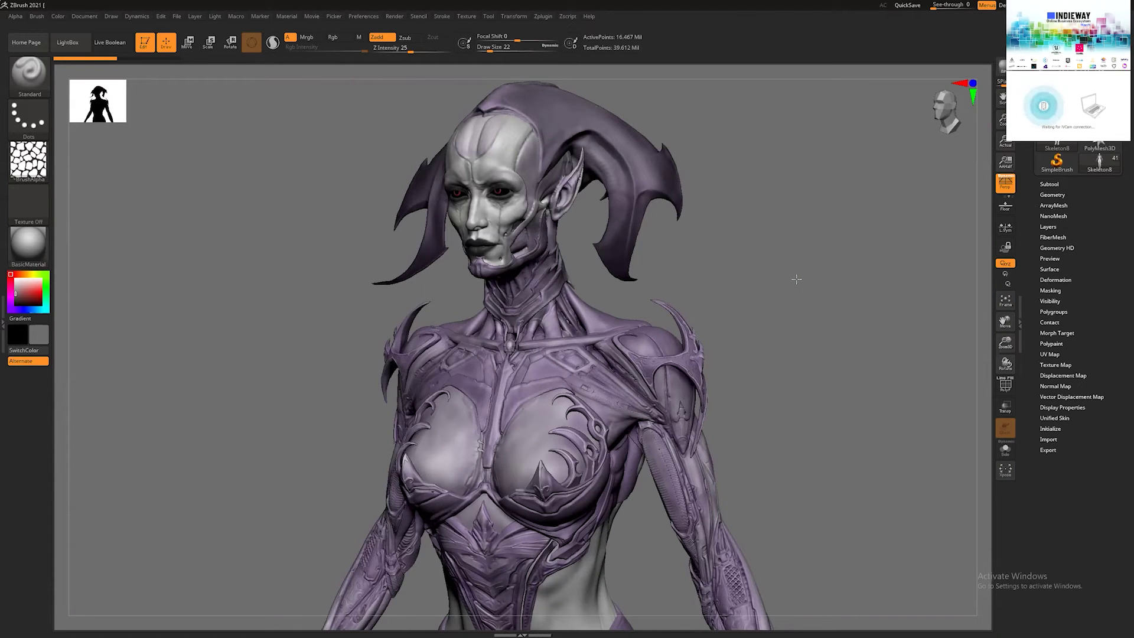
drag(797, 279, 857, 278)
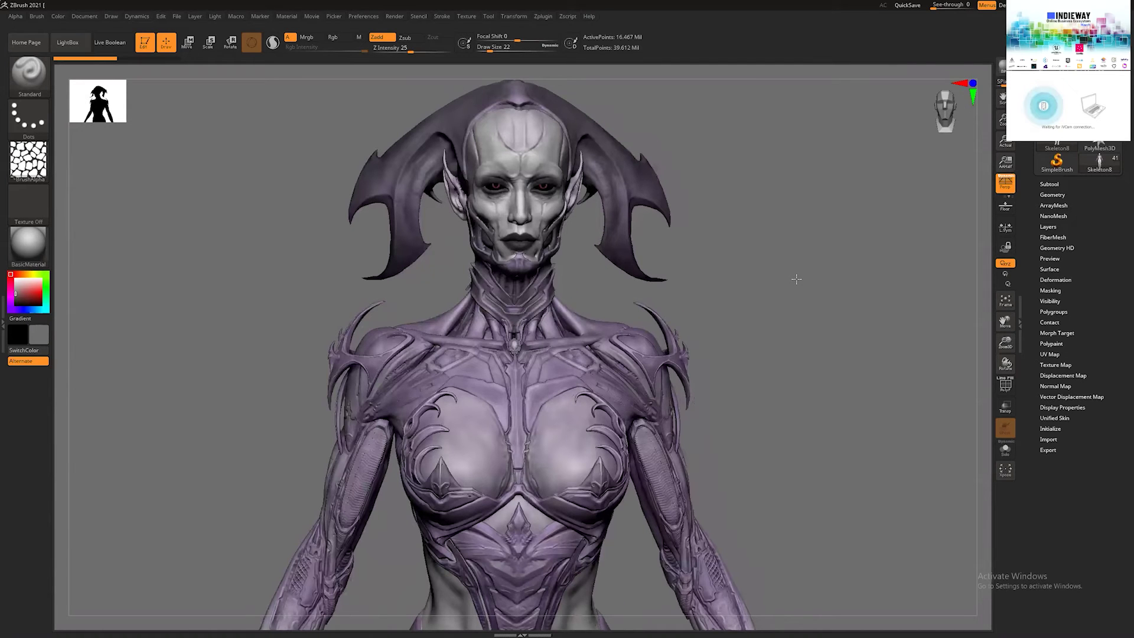
mouse_move(796, 279)
mouse_down()
mouse_move(856, 279)
mouse_move(797, 279)
mouse_up()
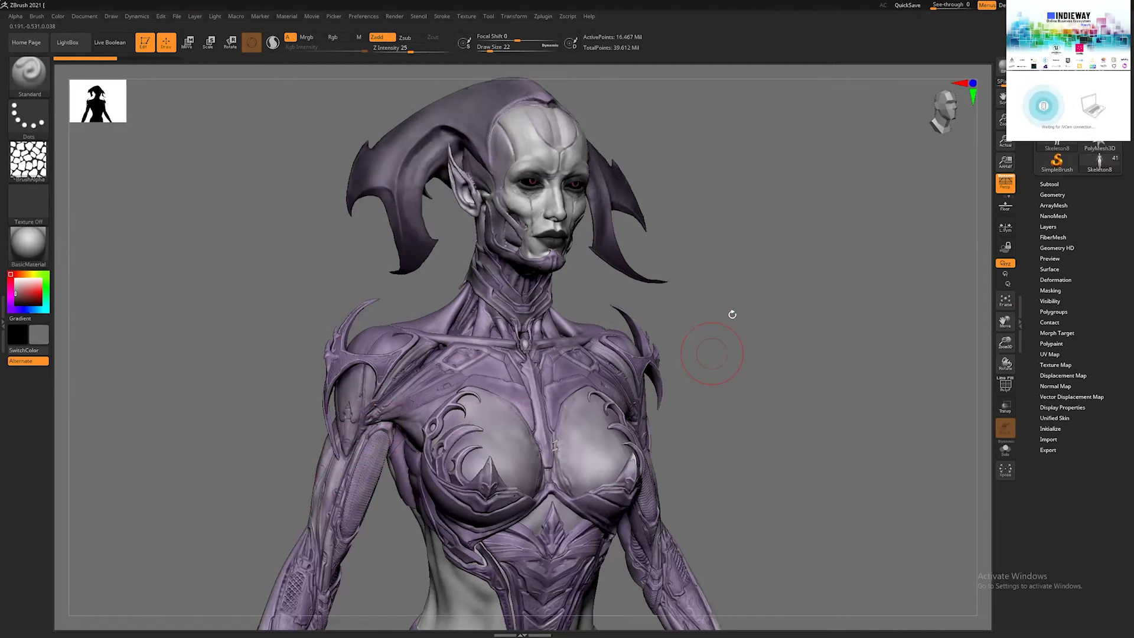
key(space)
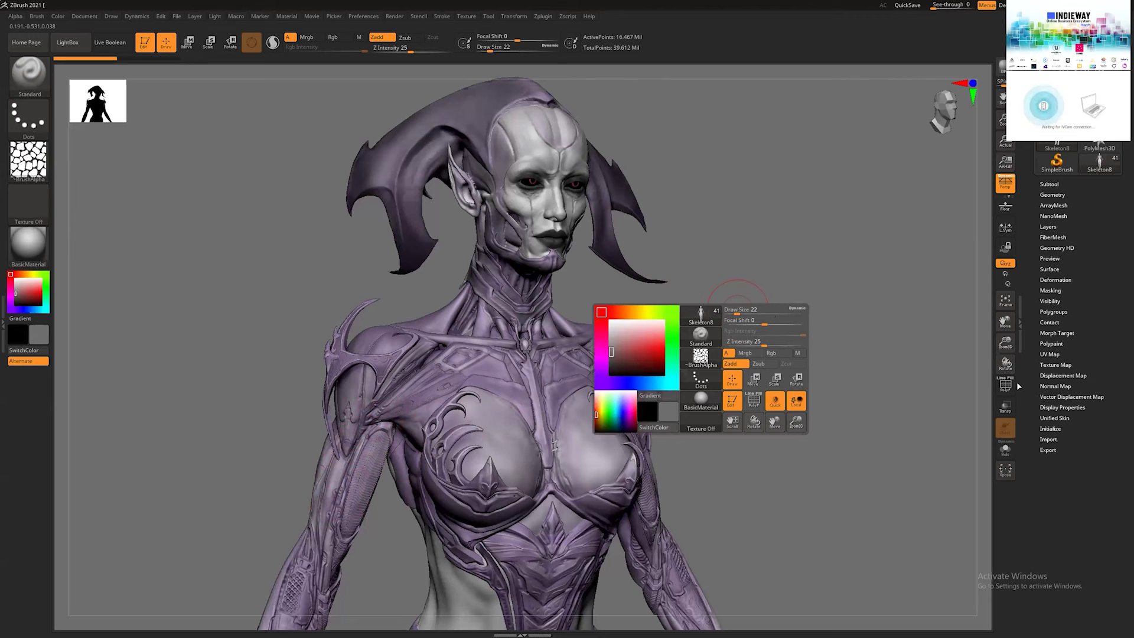
- Turn the body's Colorize polypaint option off and on again to compare the sculpt without and with colour
click(1050, 344)
click(1049, 353)
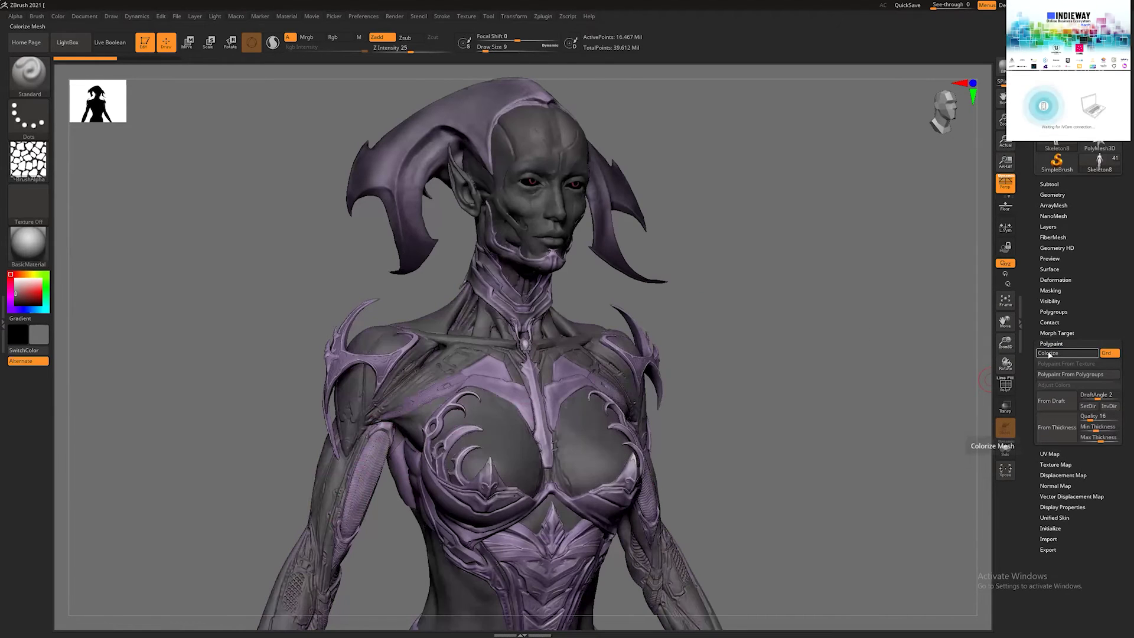
click(1049, 353)
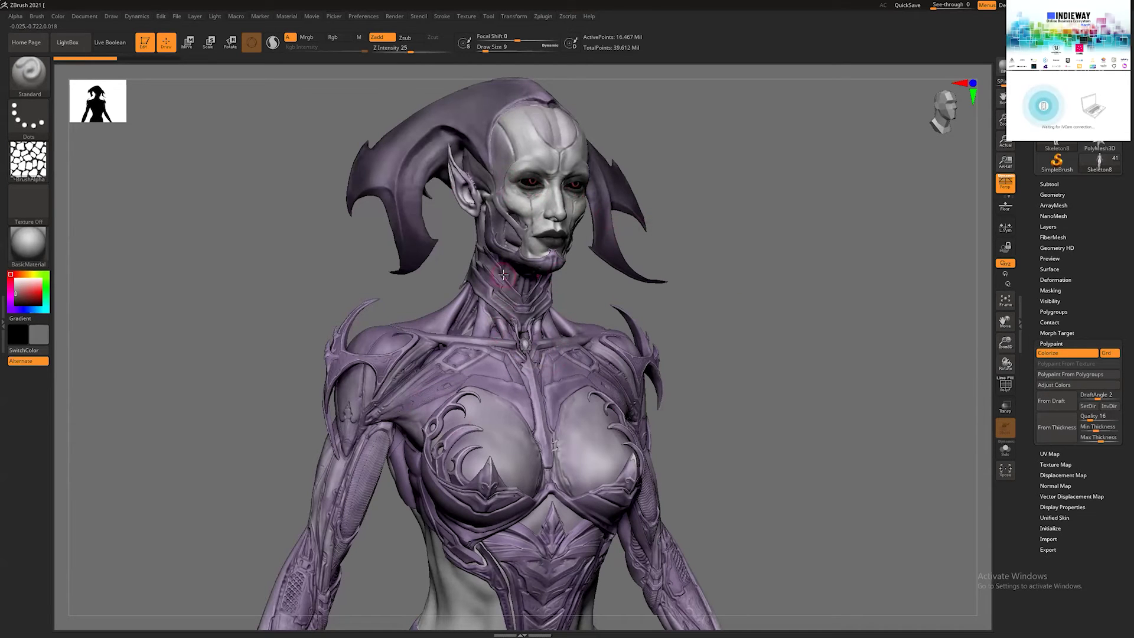
- Make the Extract2 subtool active and toggle its Colorize option off and on again
alt+click(453, 377)
click(1071, 355)
click(1072, 355)
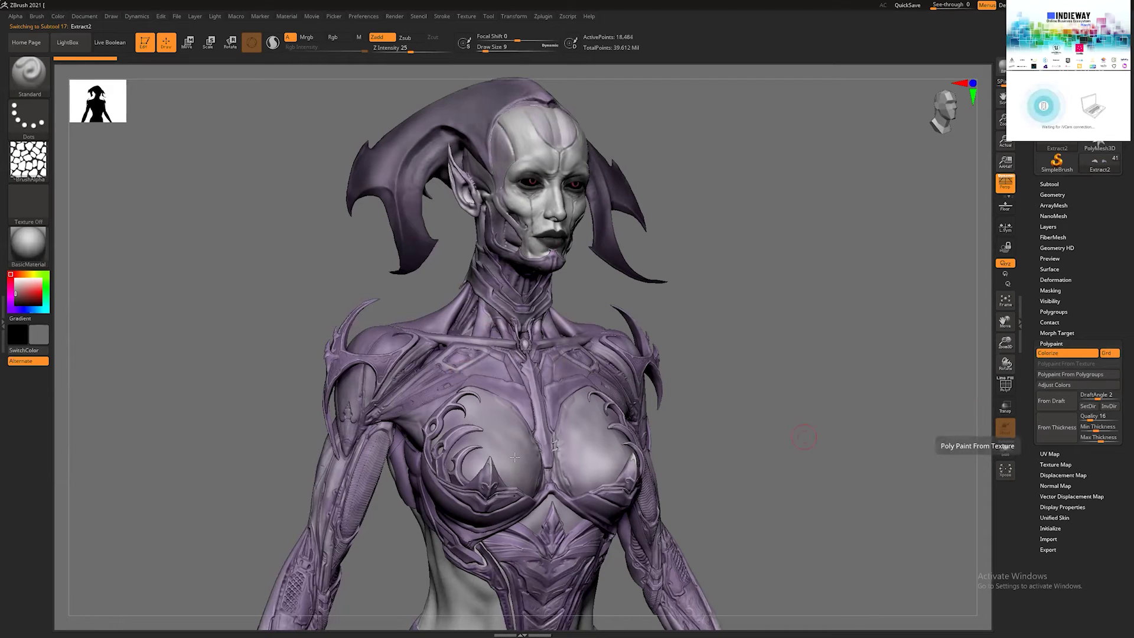
- Make the Extract3 chest armour piece the active subtool and open the subtool list
alt+click(508, 387)
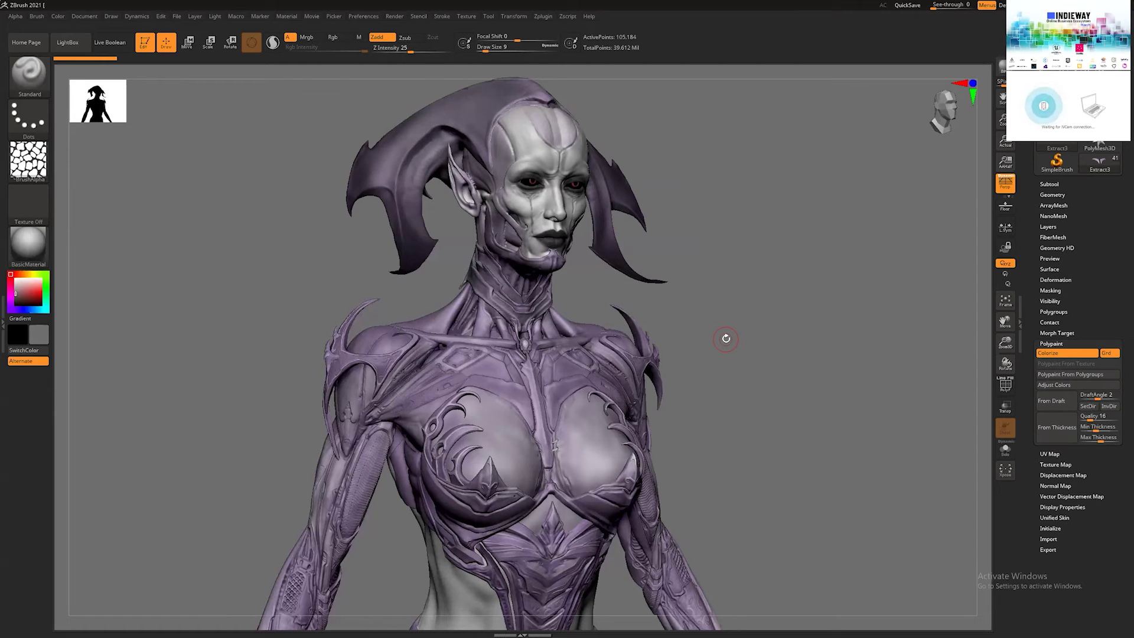
mouse_move(726, 339)
mouse_down()
mouse_move(716, 361)
mouse_move(696, 329)
mouse_move(709, 333)
mouse_up()
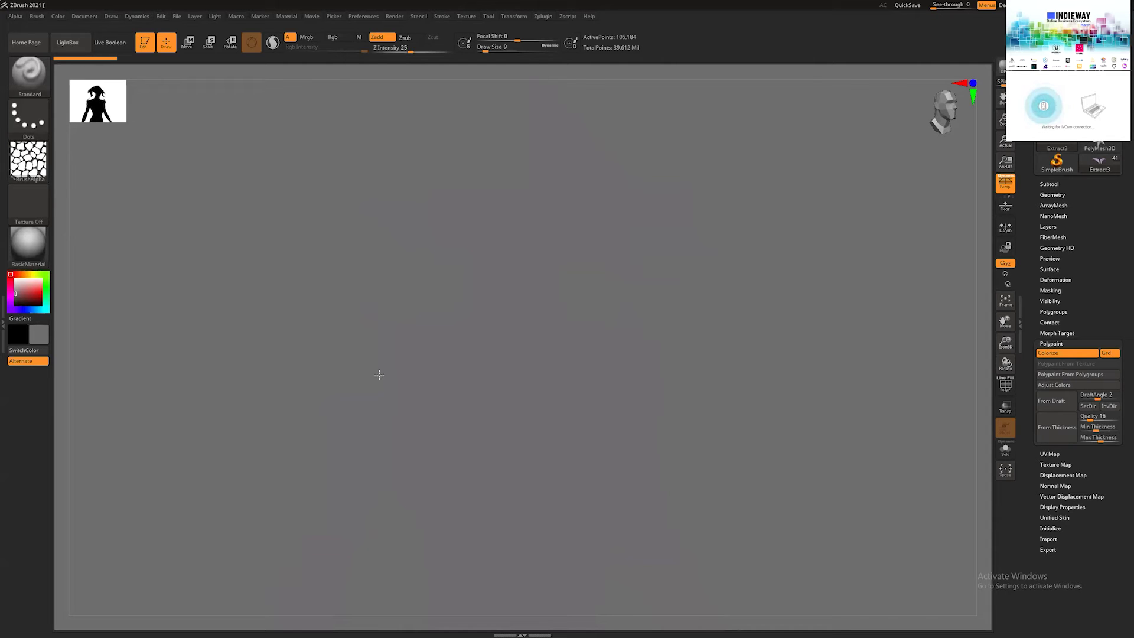
ctrl+shift+click(472, 320)
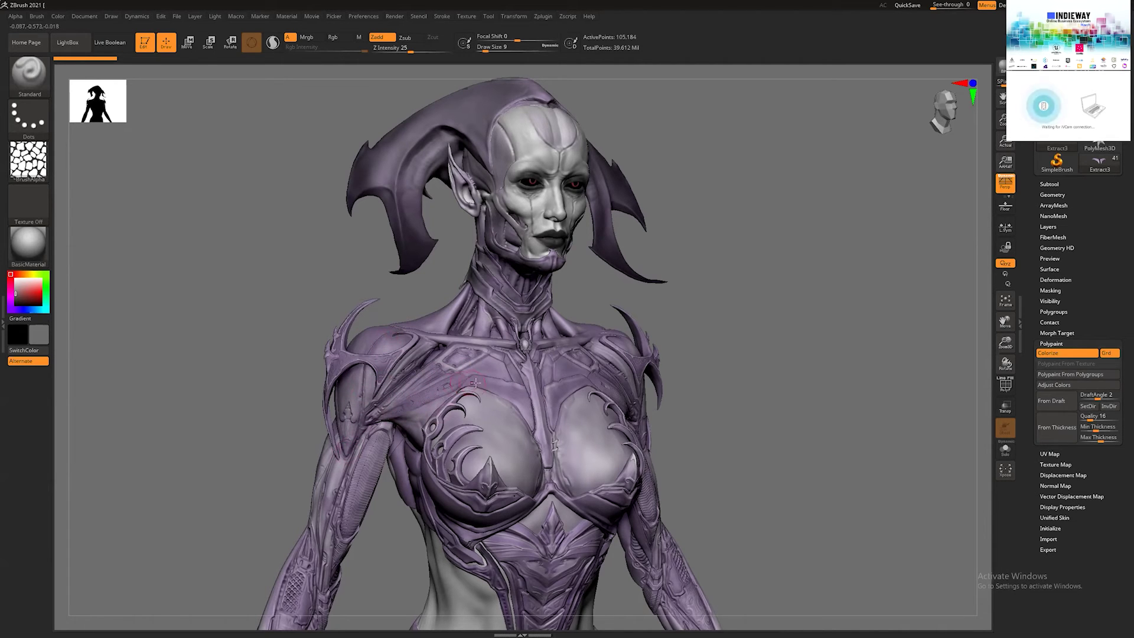
click(1046, 183)
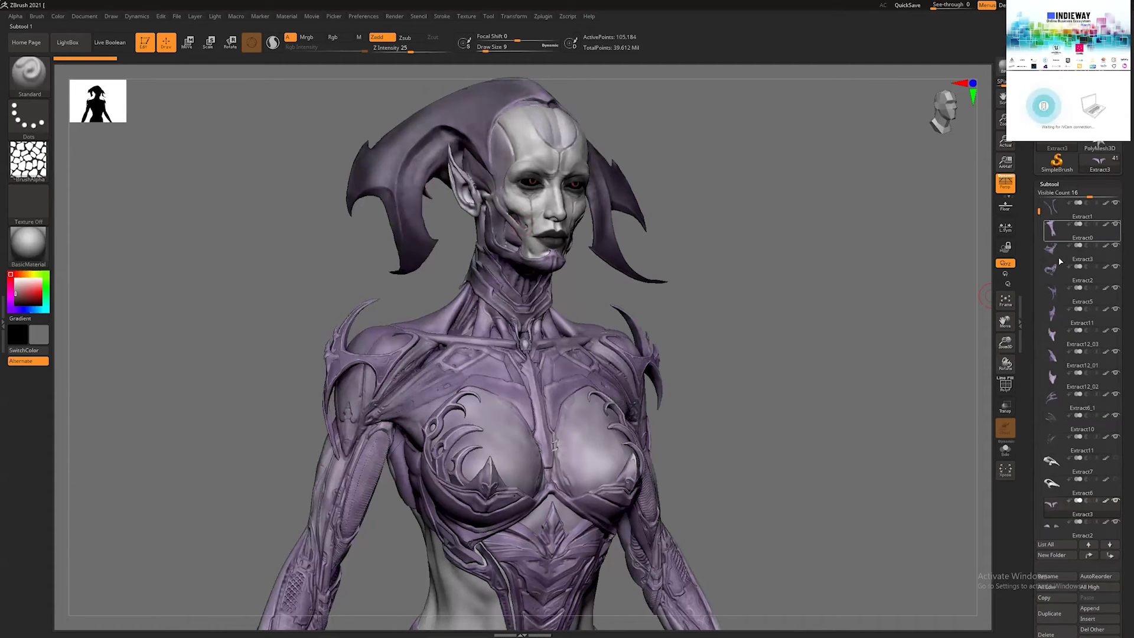
- Make the Extract3 hip belt piece the active subtool and isolate it in Solo mode to view it whole
key(Down)
key(Down)
click(1010, 451)
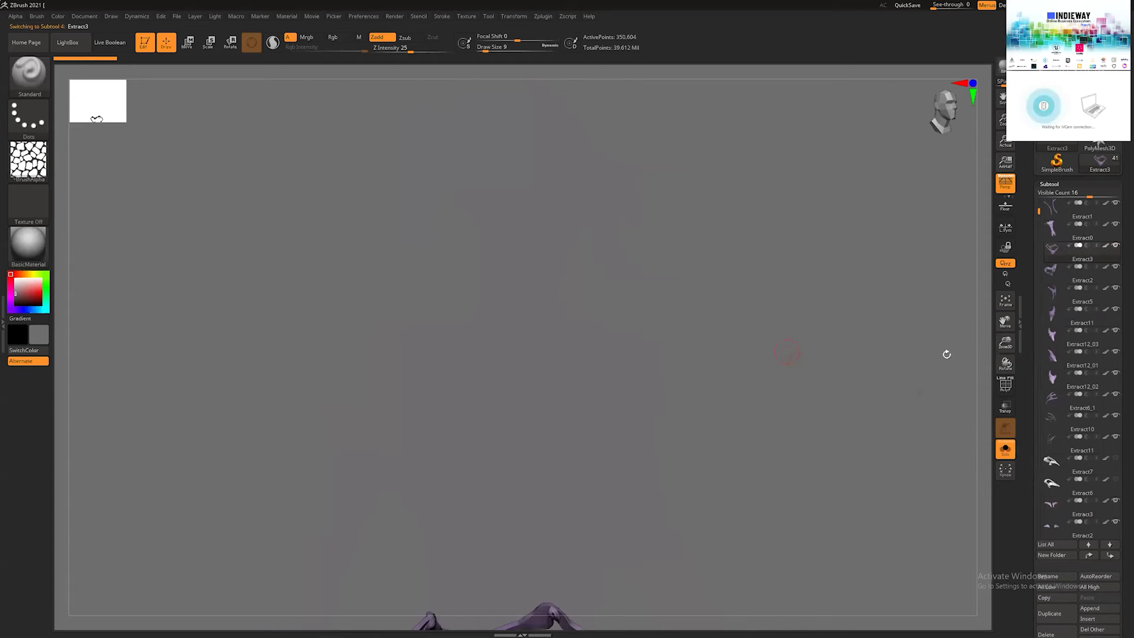
alt+drag(678, 156, 799, 395)
alt+drag(746, 108, 756, 259)
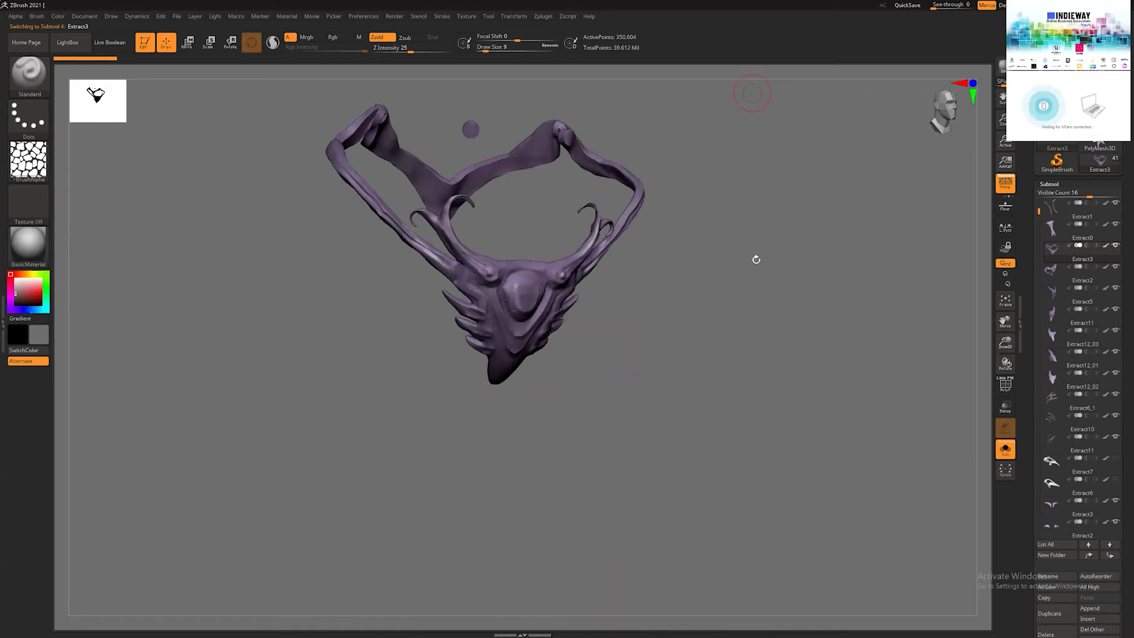
drag(754, 259, 755, 378)
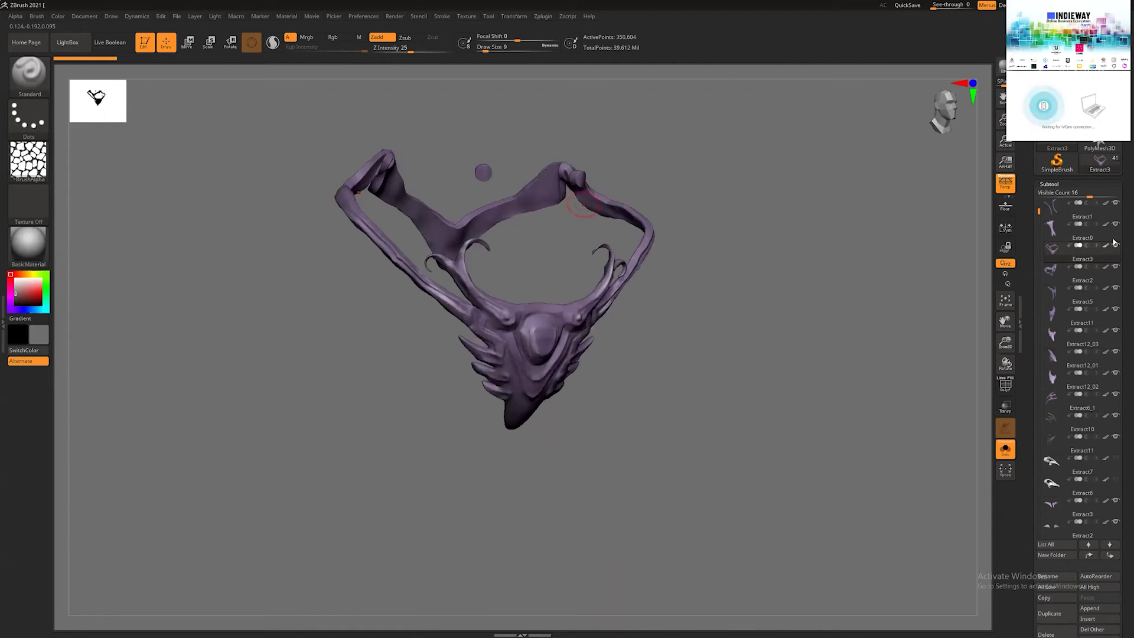
- View the Extract0 torso plate and the Extract1 side strips in isolation by making each the active subtool
click(1114, 239)
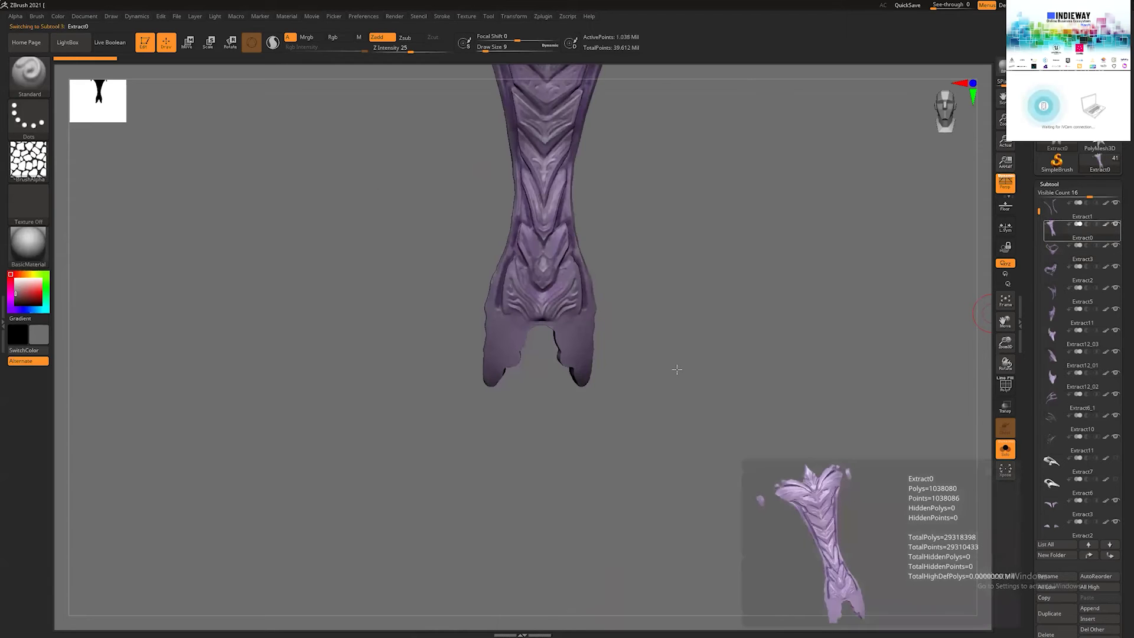
click(1112, 215)
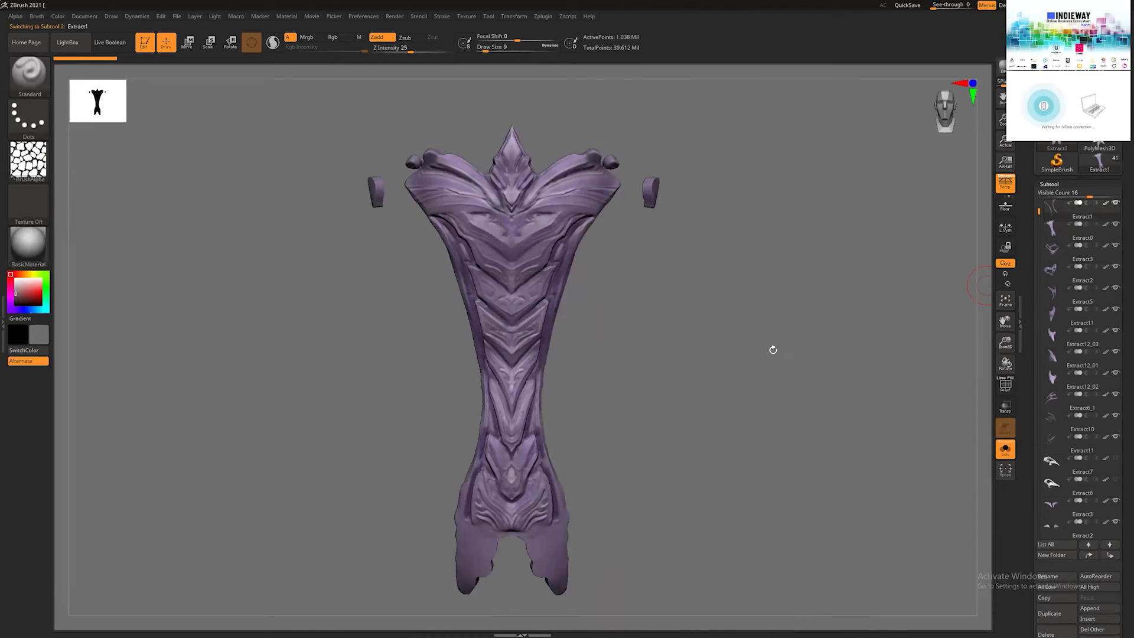
key(Up)
drag(732, 377, 986, 300)
drag(1038, 209, 1038, 201)
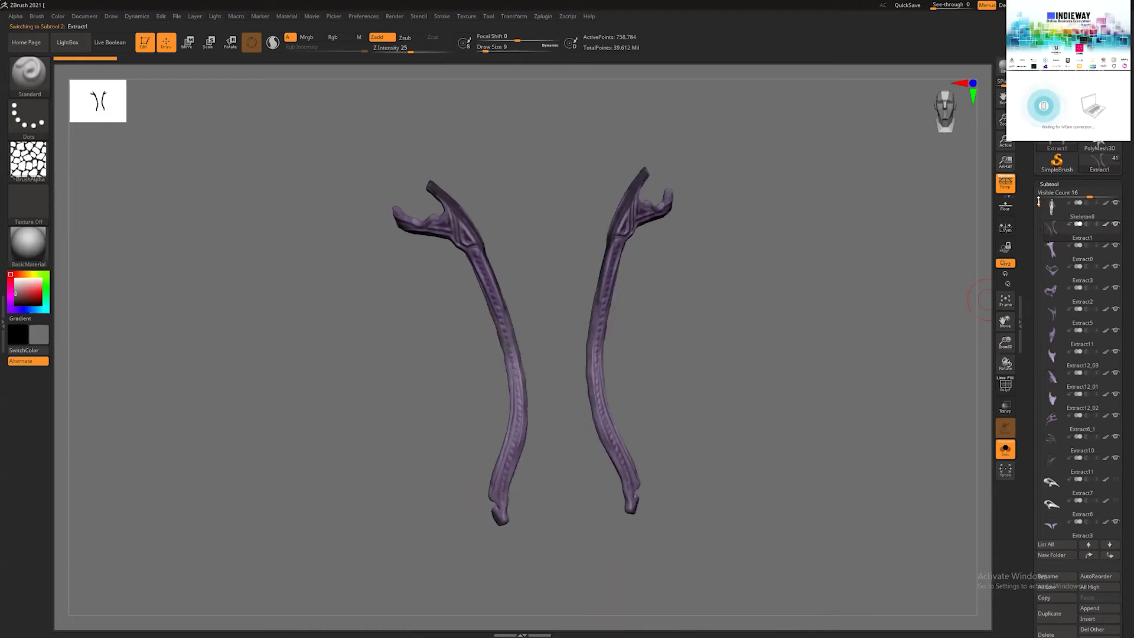
- Switch through Extract12_01 and Extract12_02 to the Extract6_1 shoulder piece, frame it and inspect its engraved ornaments
click(1119, 387)
click(1119, 408)
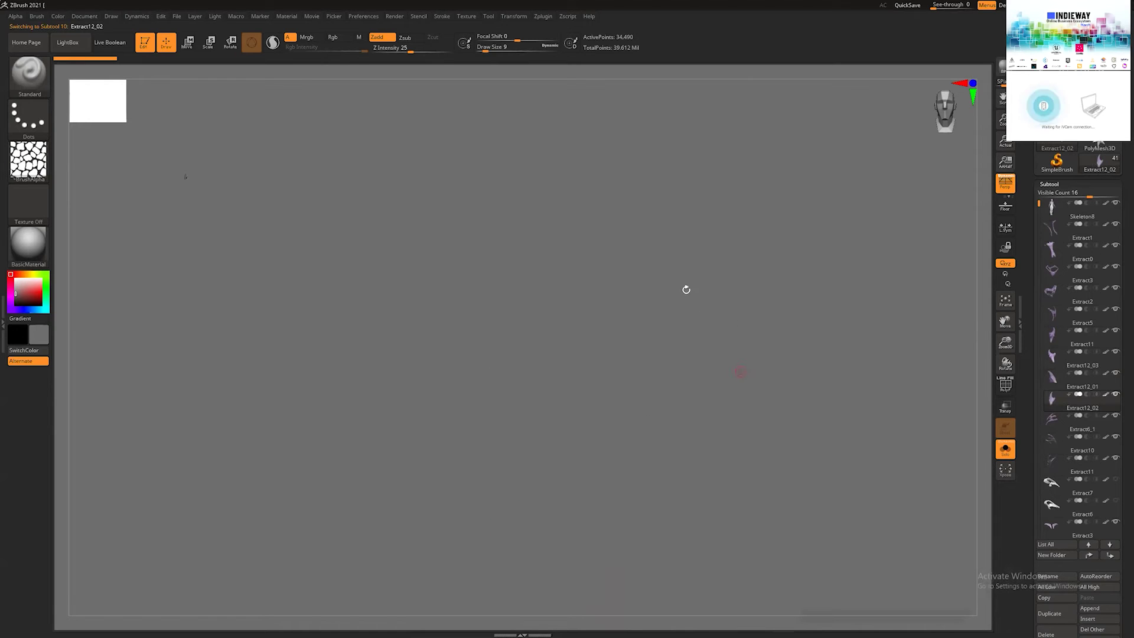
click(1068, 426)
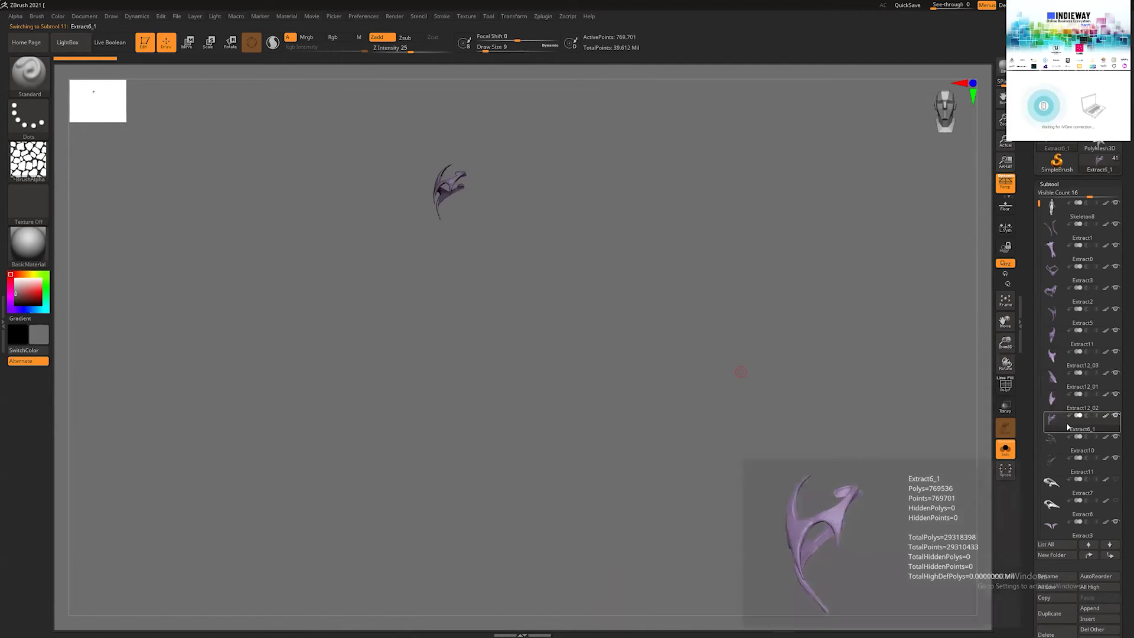
key(f)
drag(815, 372, 524, 392)
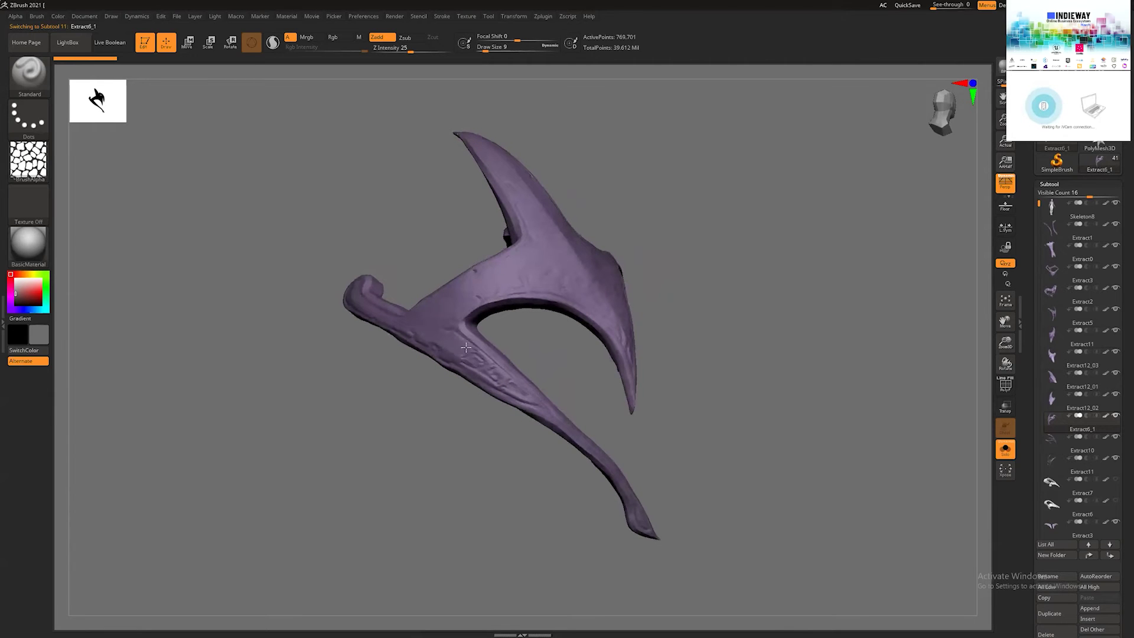
- Leave Solo mode and examine the chest, arm and waist armour details on the complete character
click(1006, 450)
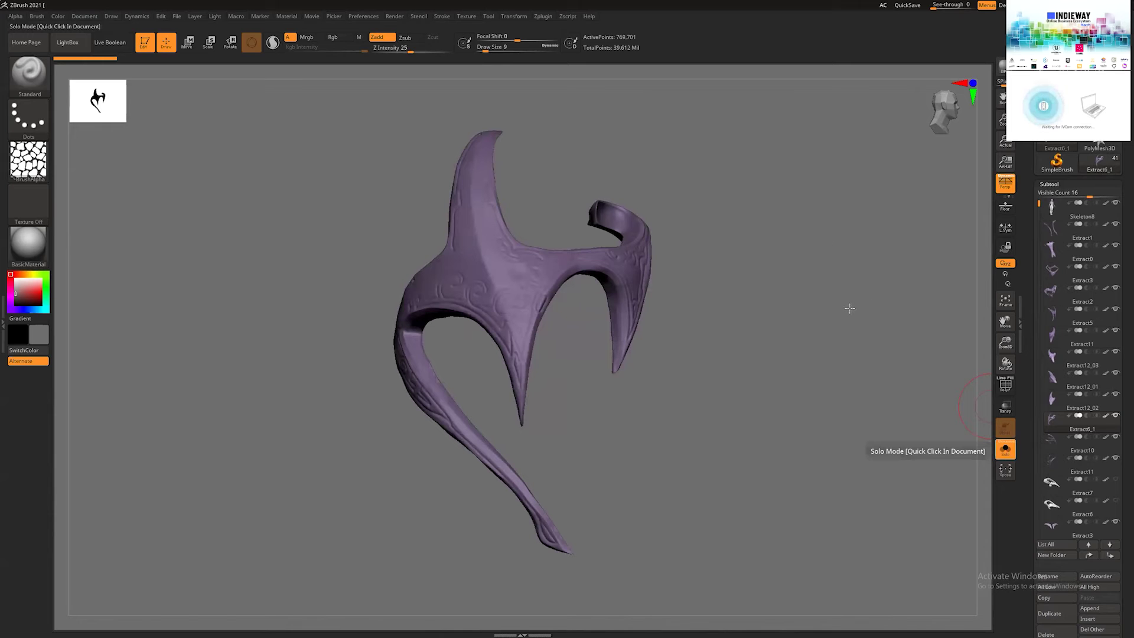
click(923, 255)
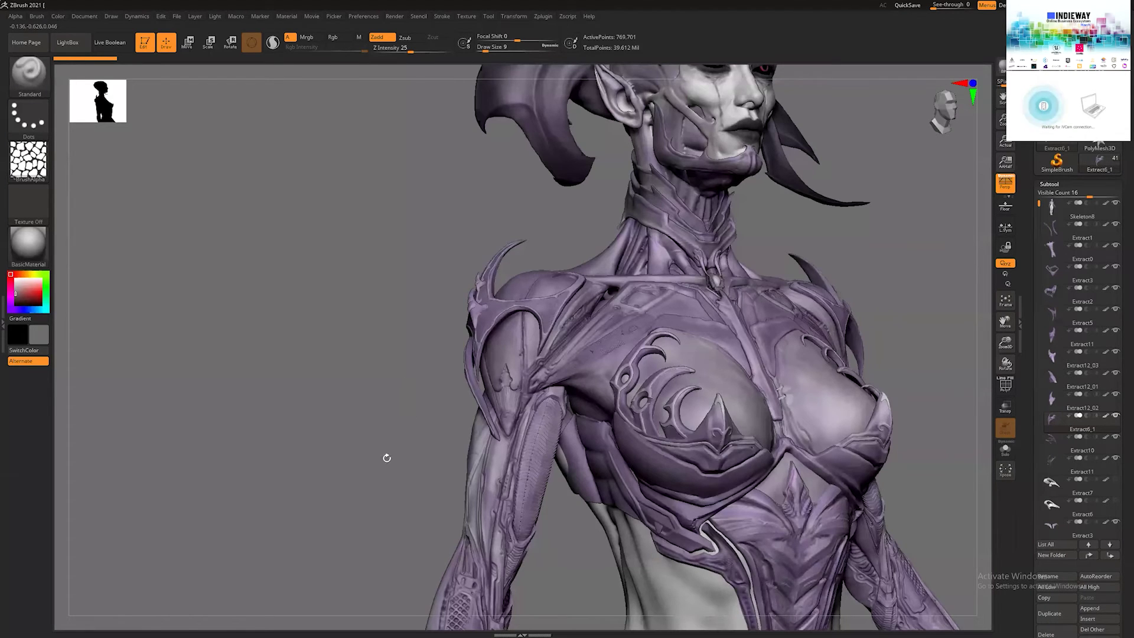
drag(387, 458, 419, 422)
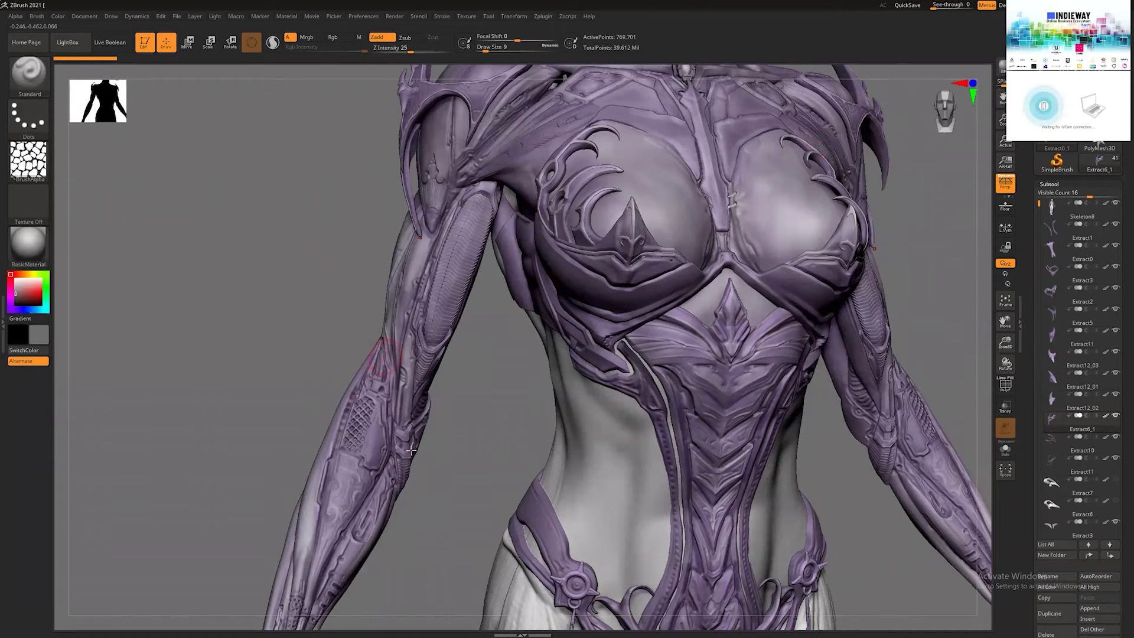
drag(462, 465, 455, 466)
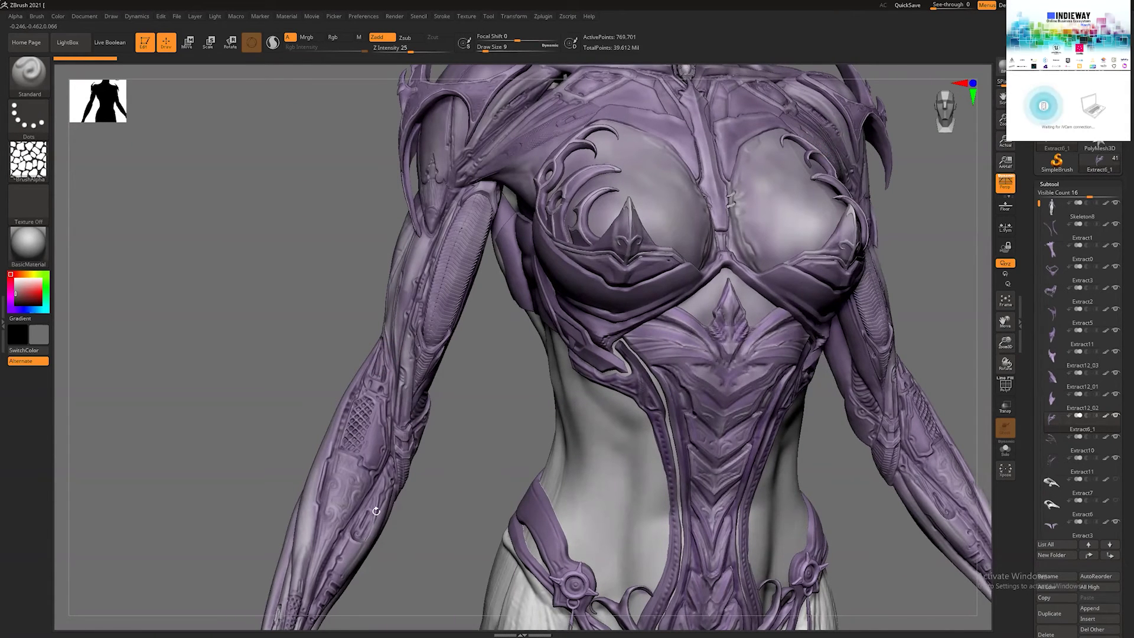
drag(429, 516, 441, 513)
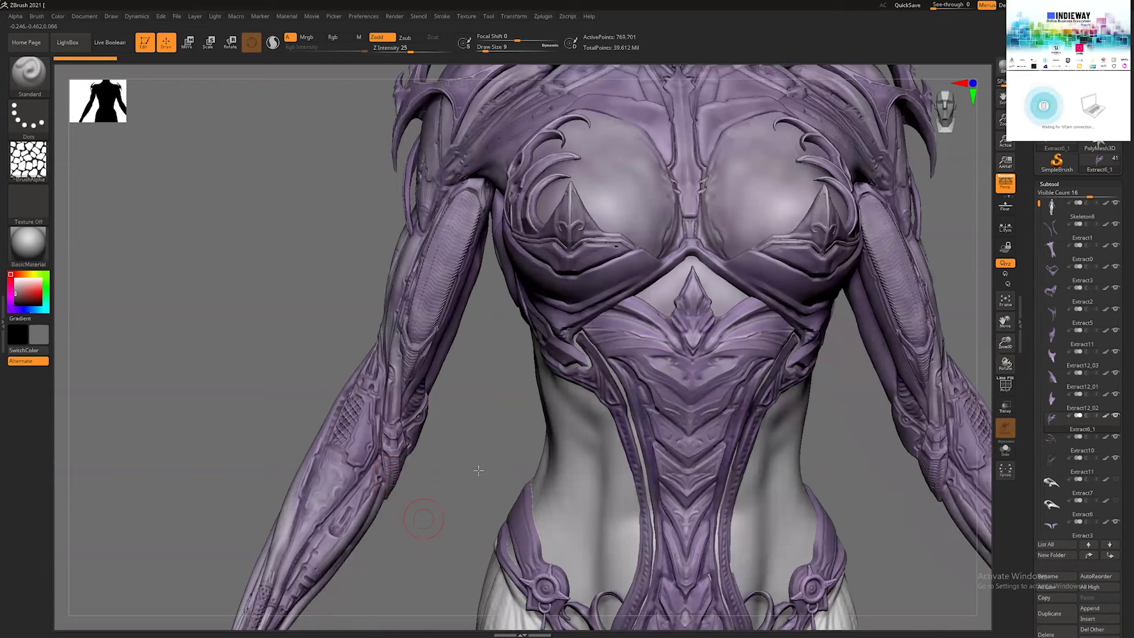
drag(479, 470, 478, 466)
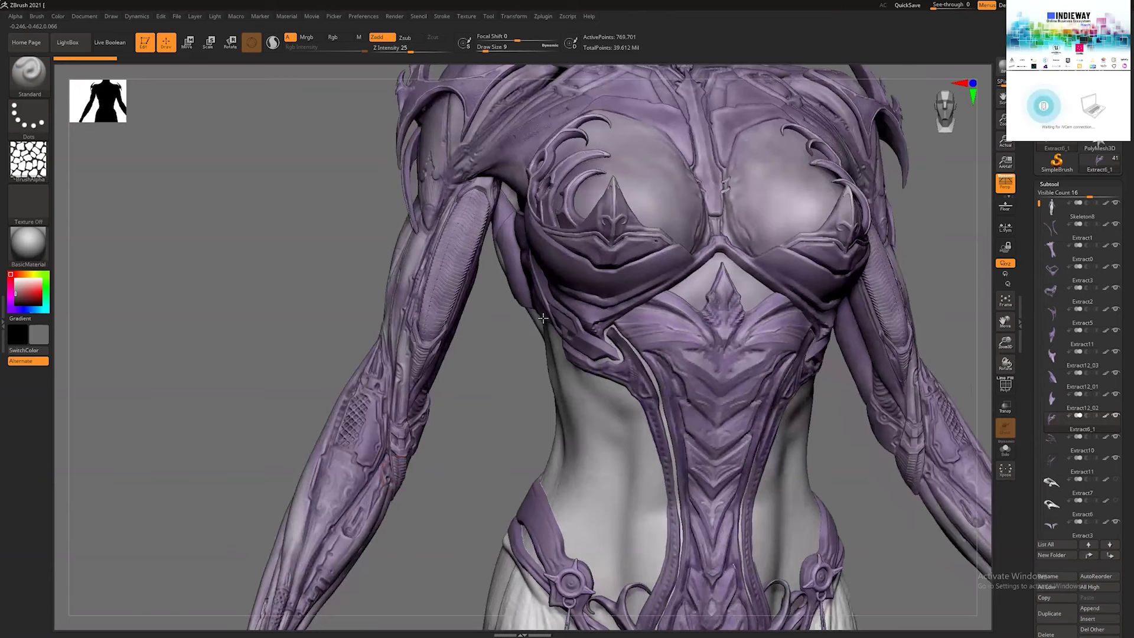
drag(537, 314, 536, 325)
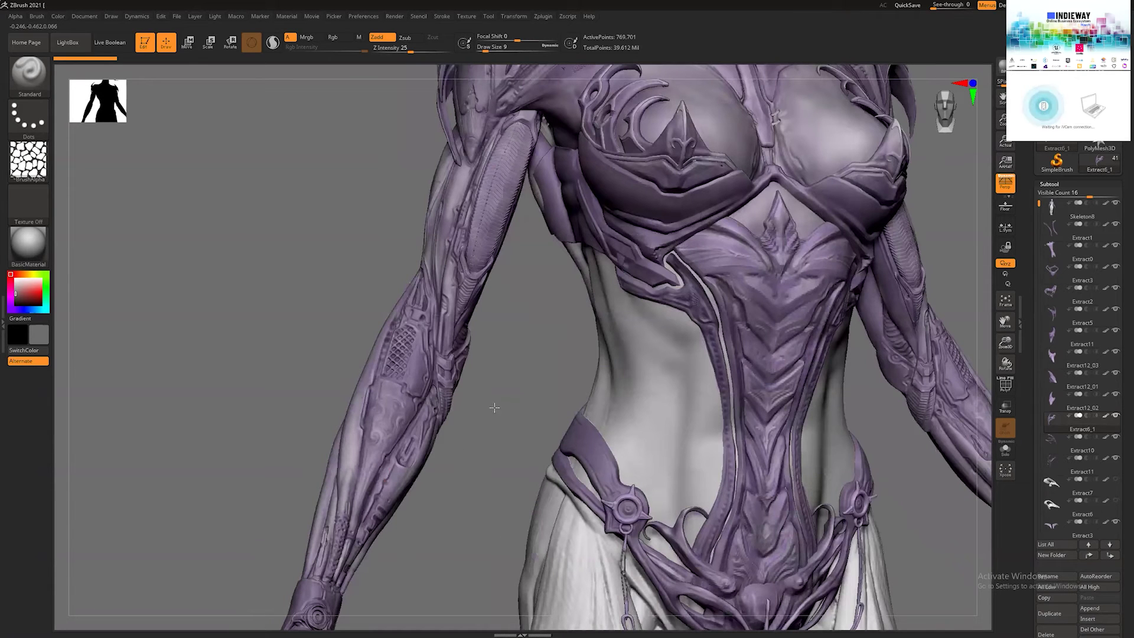
alt+drag(494, 407, 585, 188)
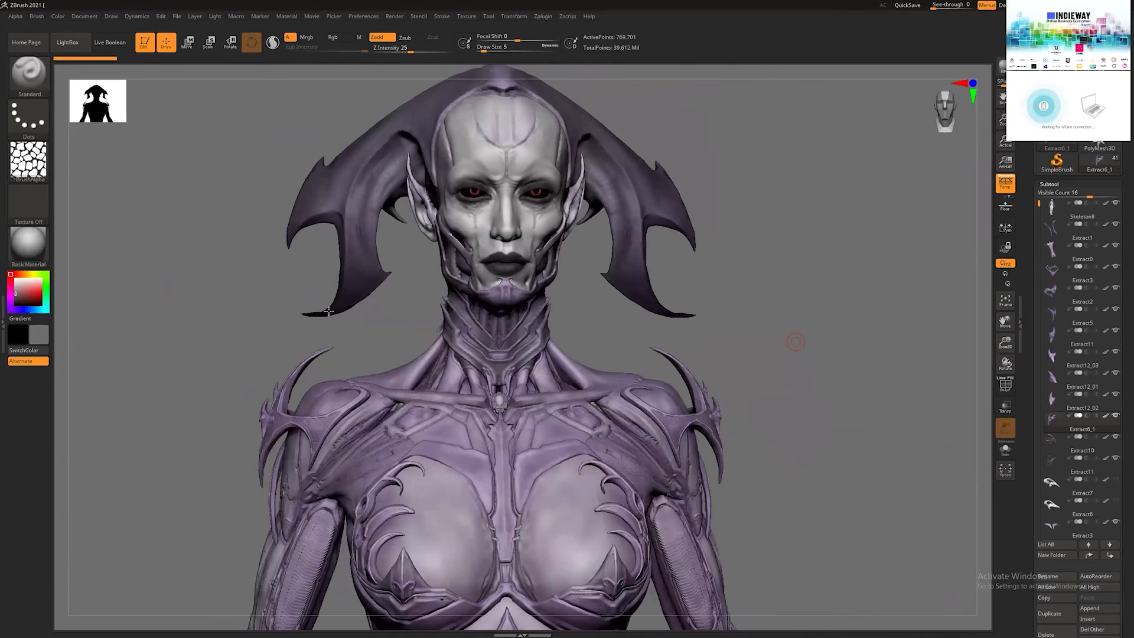
- Examine the silhouette of the head horns, shoulder spikes and chest ornaments from front and three-quarter views
click(329, 311)
click(334, 349)
click(323, 347)
click(415, 469)
drag(798, 295, 789, 310)
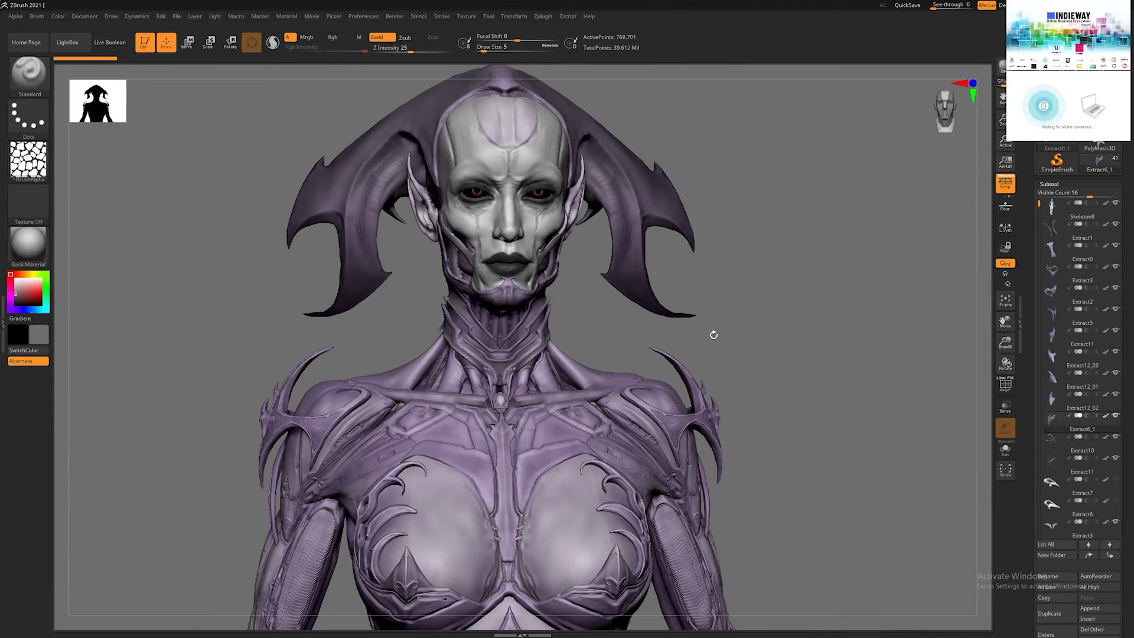
drag(713, 335, 714, 335)
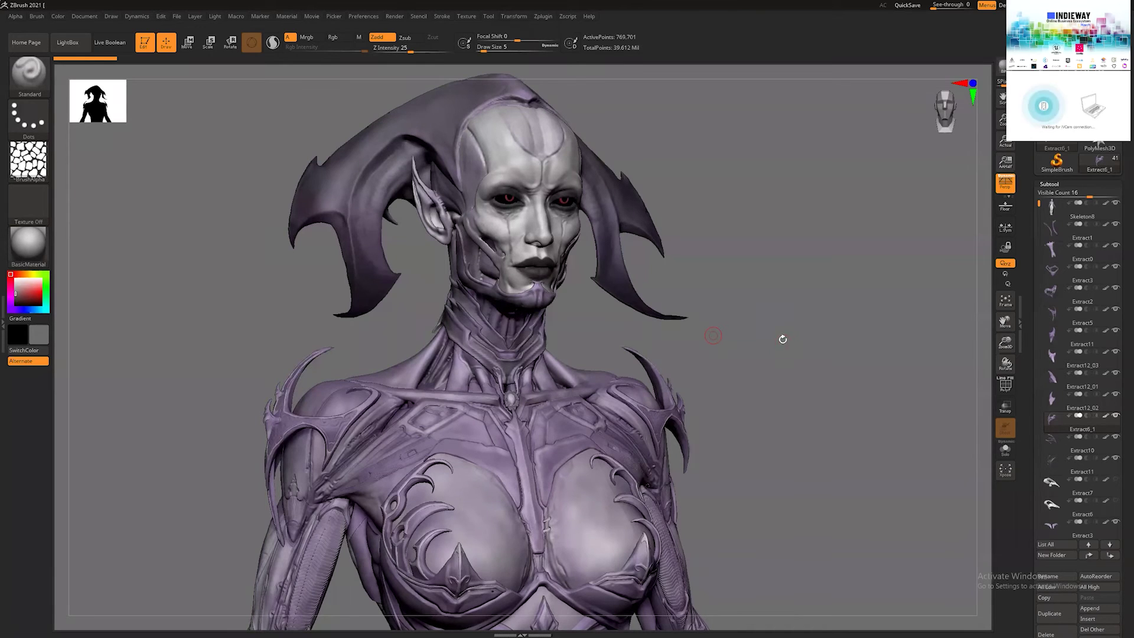
click(780, 321)
alt+drag(780, 320, 775, 320)
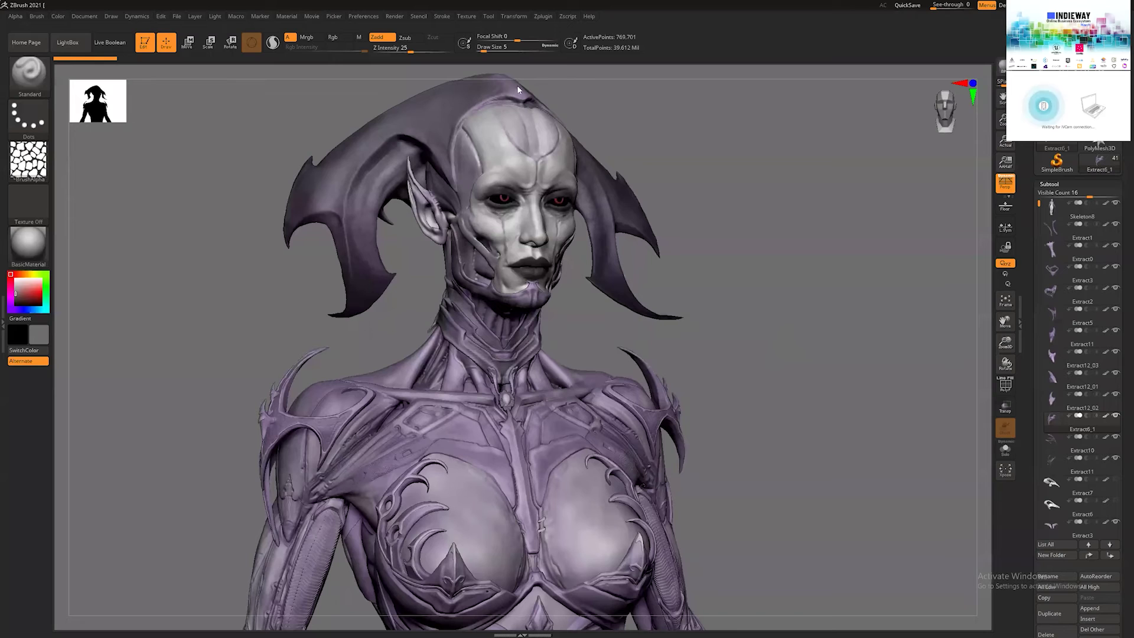
- Load the dragonv5h6 tool from the Dragon folder on New Volume (D:)
key(ctrl+z)
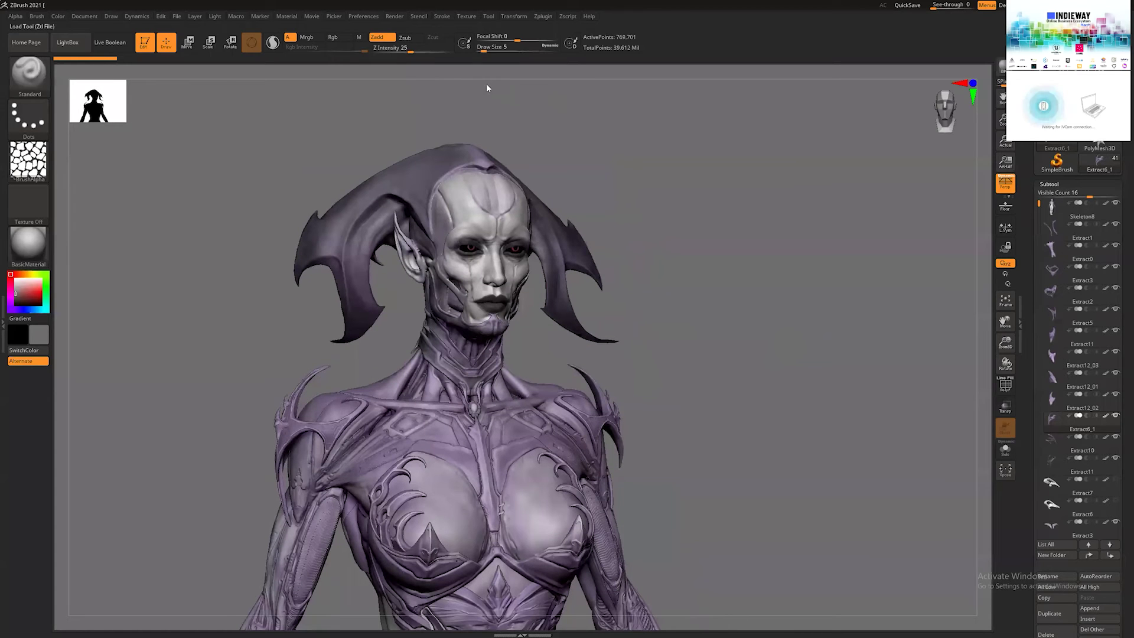
key(ctrl+o)
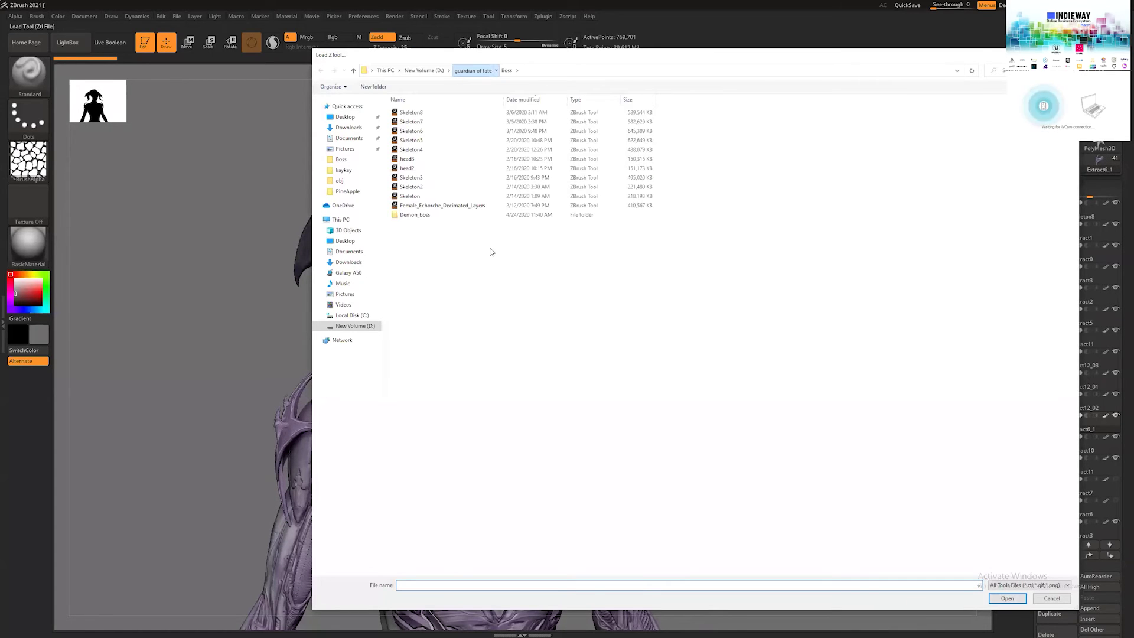
key(alt+Up)
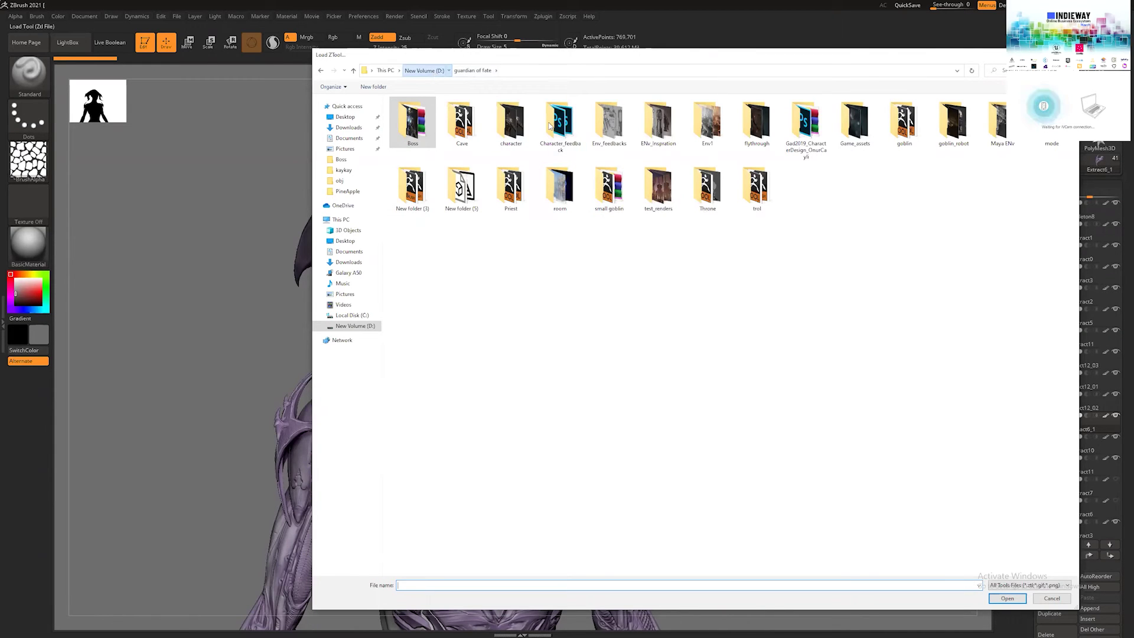
key(alt+Up)
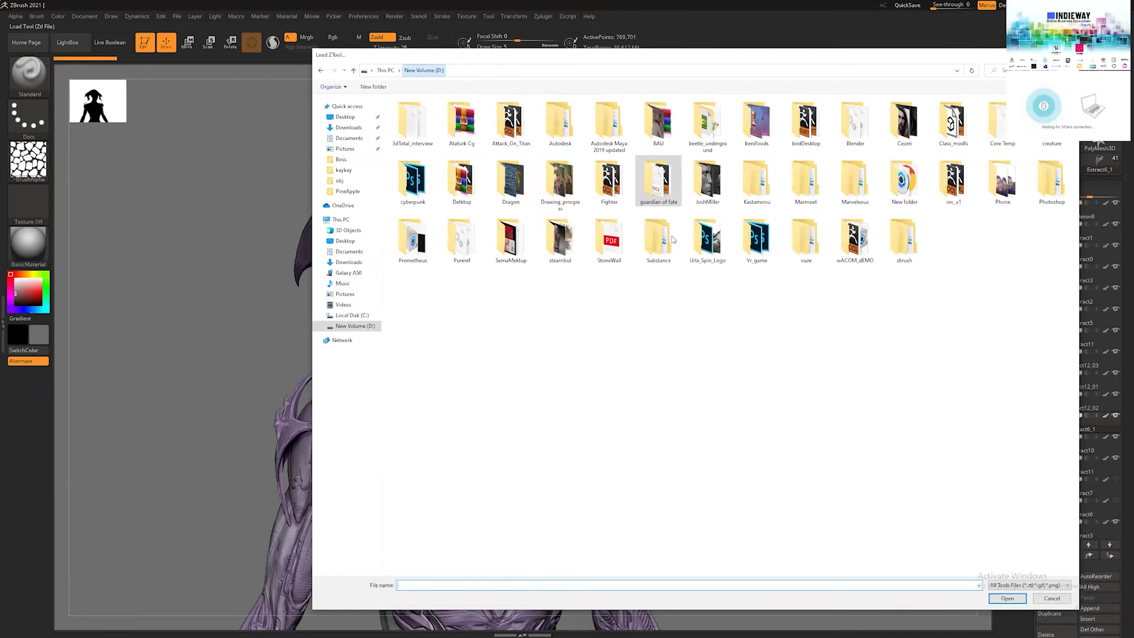
double_click(523, 192)
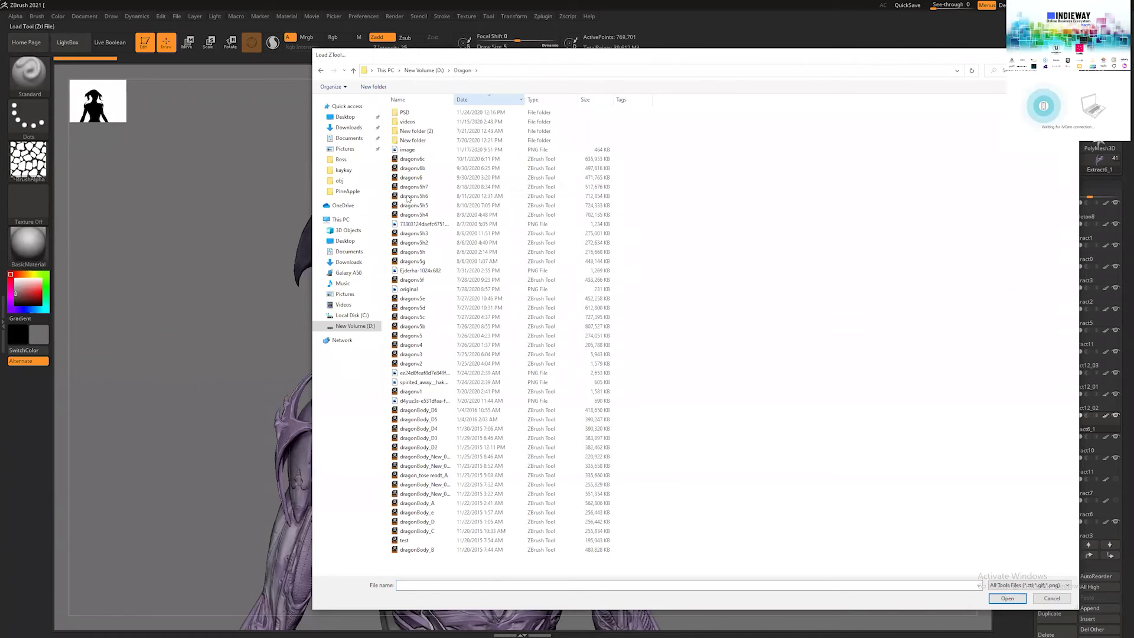
click(420, 159)
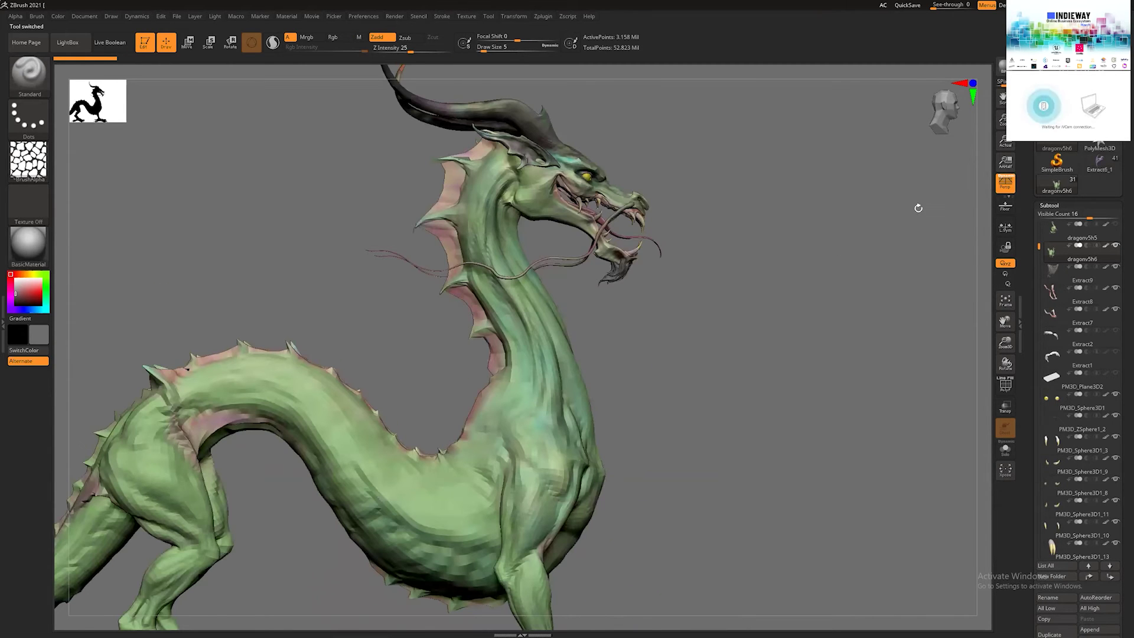
- Turn on the dragon's polyframe display, inspect the mesh and polygroups on its neck and body, and turn it off again
drag(918, 208, 826, 292)
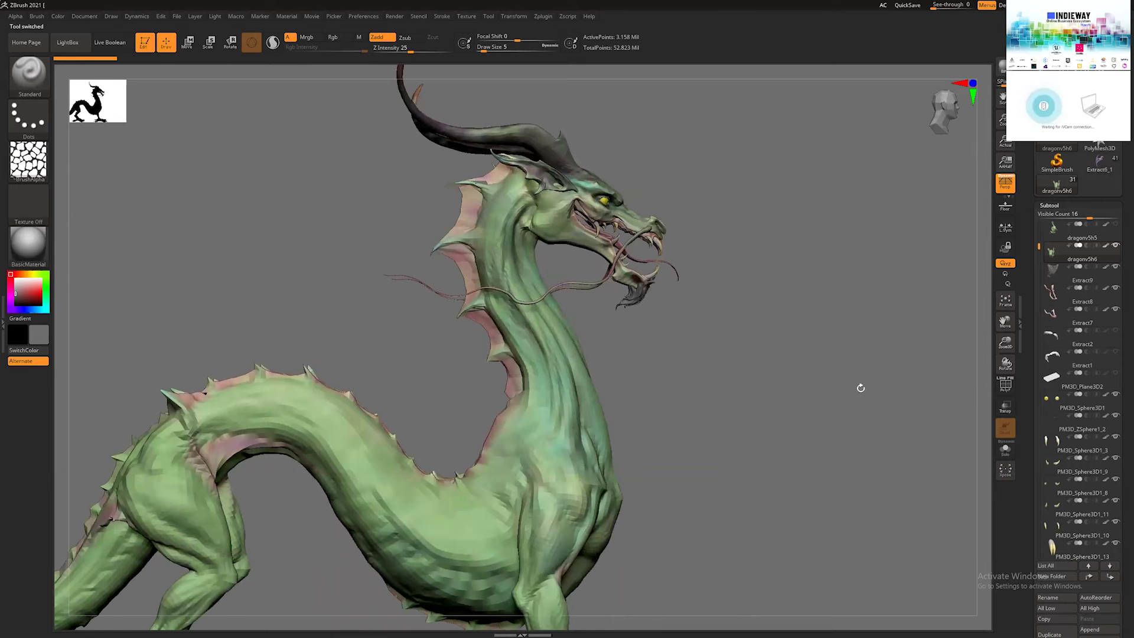
alt+drag(981, 384, 1016, 382)
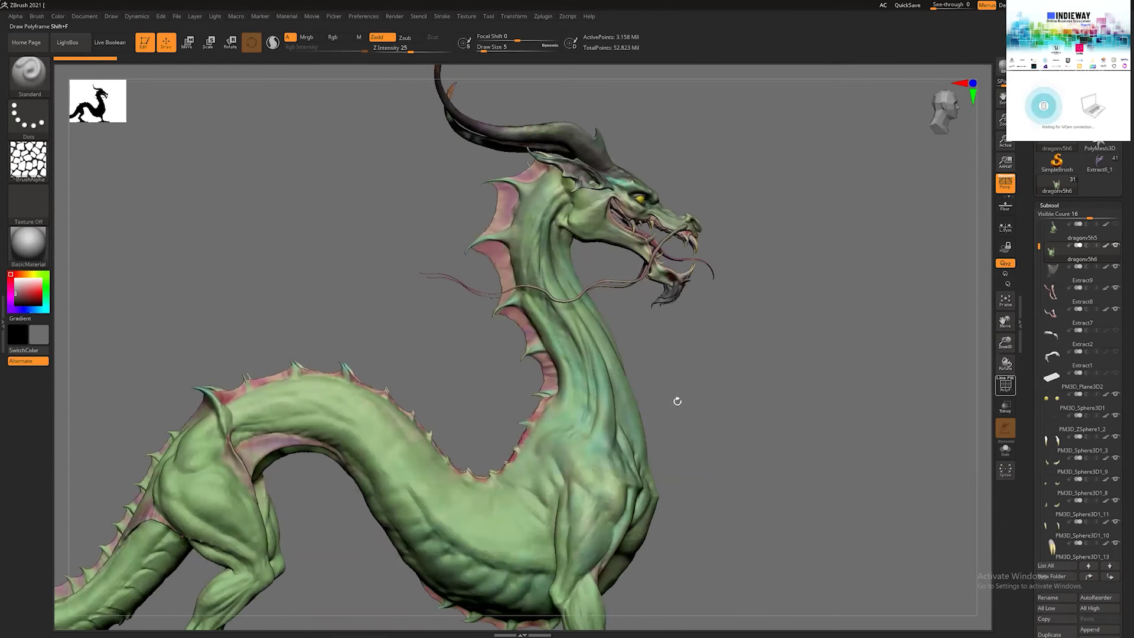
key(shift+f)
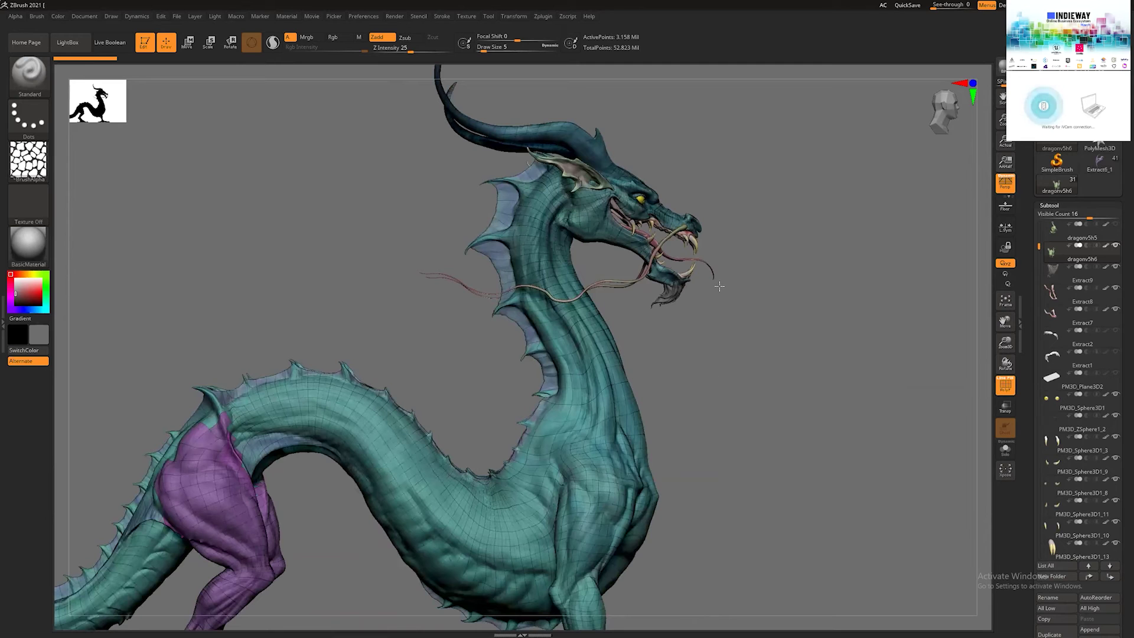
drag(709, 357, 712, 401)
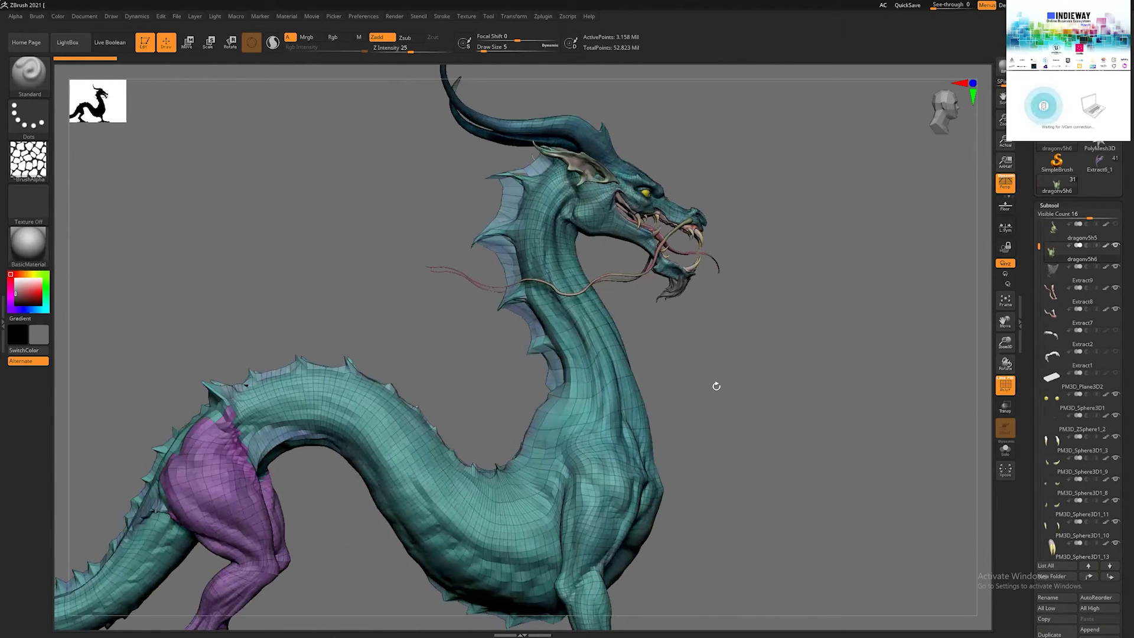
drag(712, 383, 711, 385)
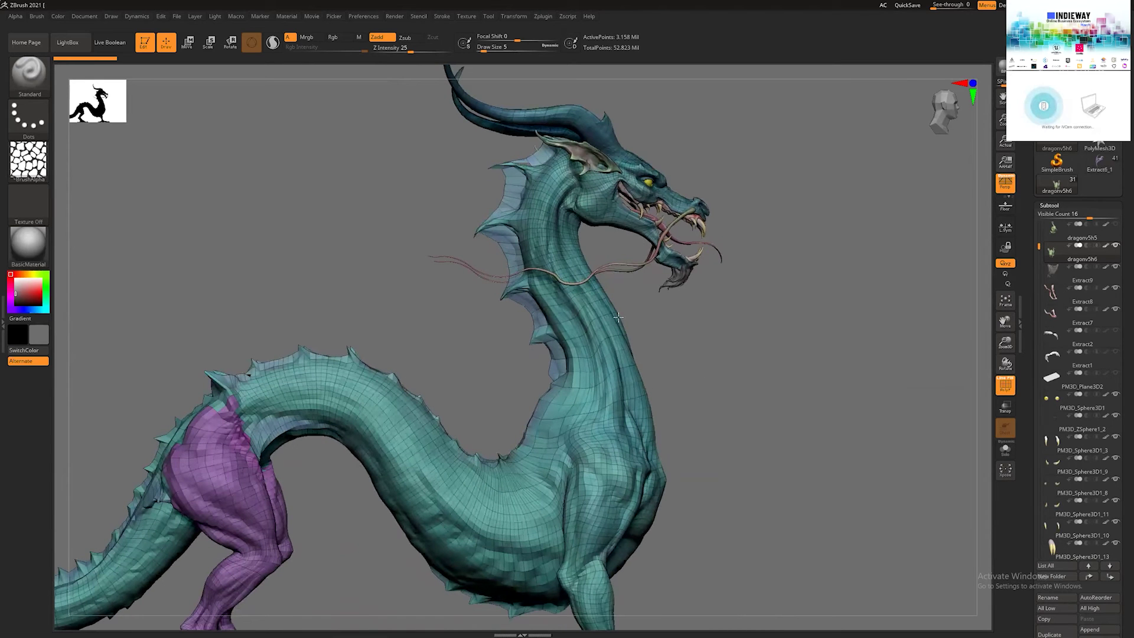
alt+right_drag(618, 317, 625, 319)
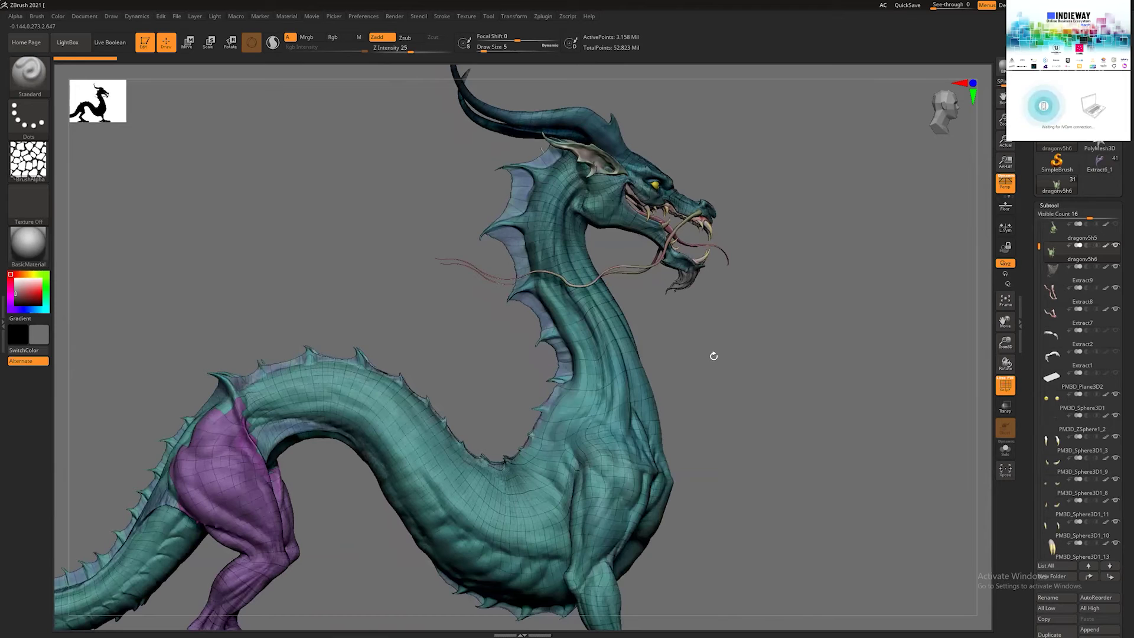
key(shift+f)
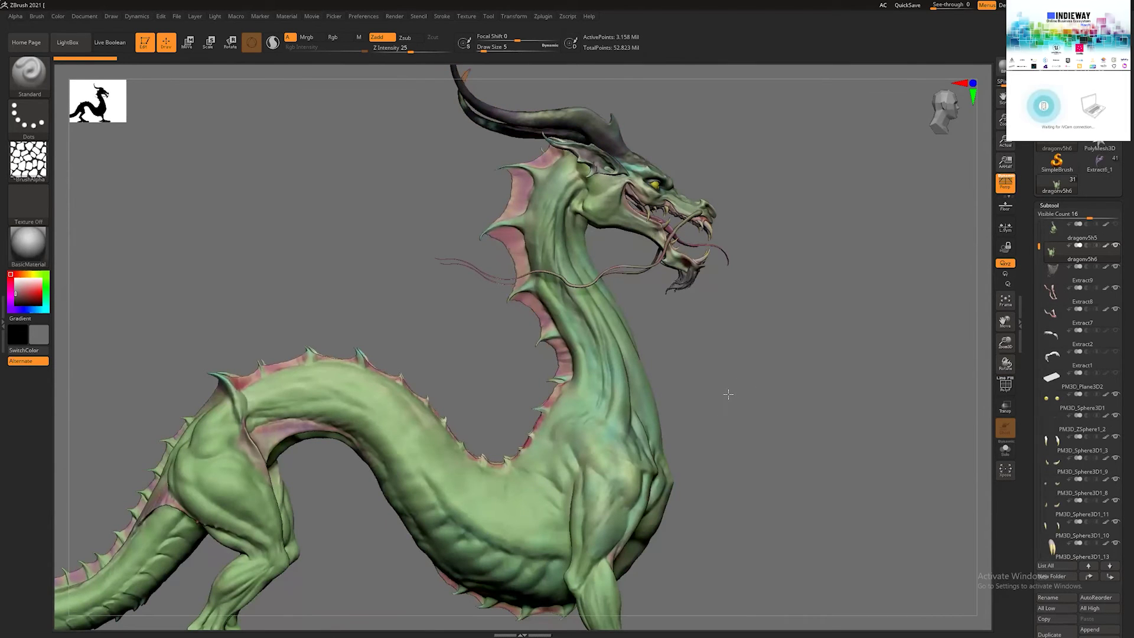
- Examine the complete dragon from side and three-quarter views, including the muscle folds of its neck and shoulder
alt+drag(734, 373, 776, 316)
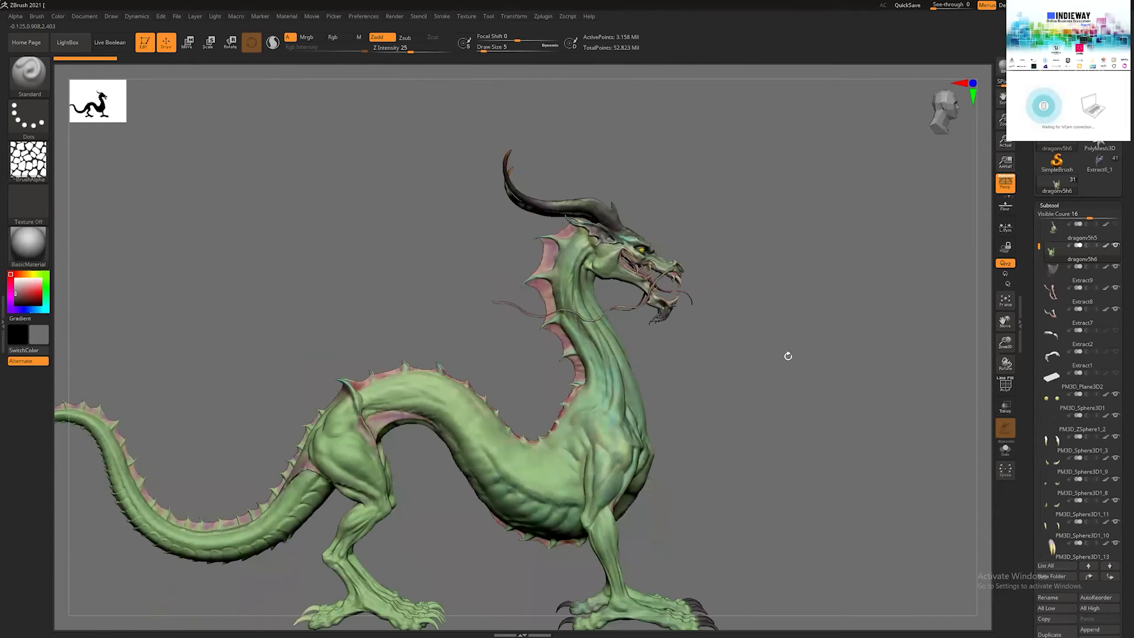
drag(770, 371, 732, 317)
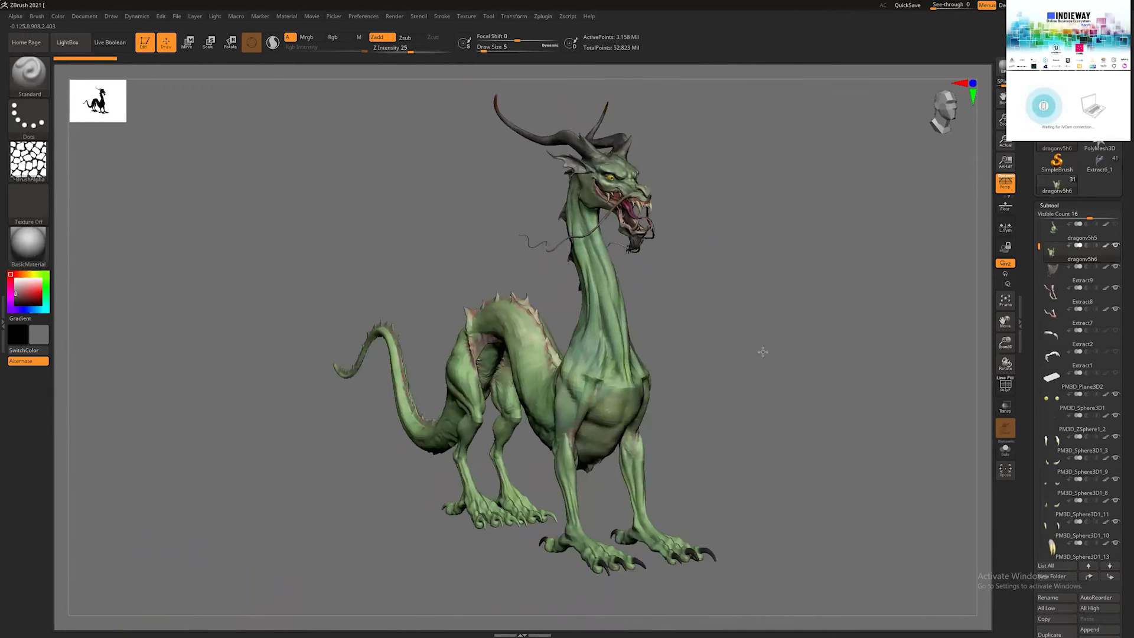
shift+drag(785, 450, 802, 459)
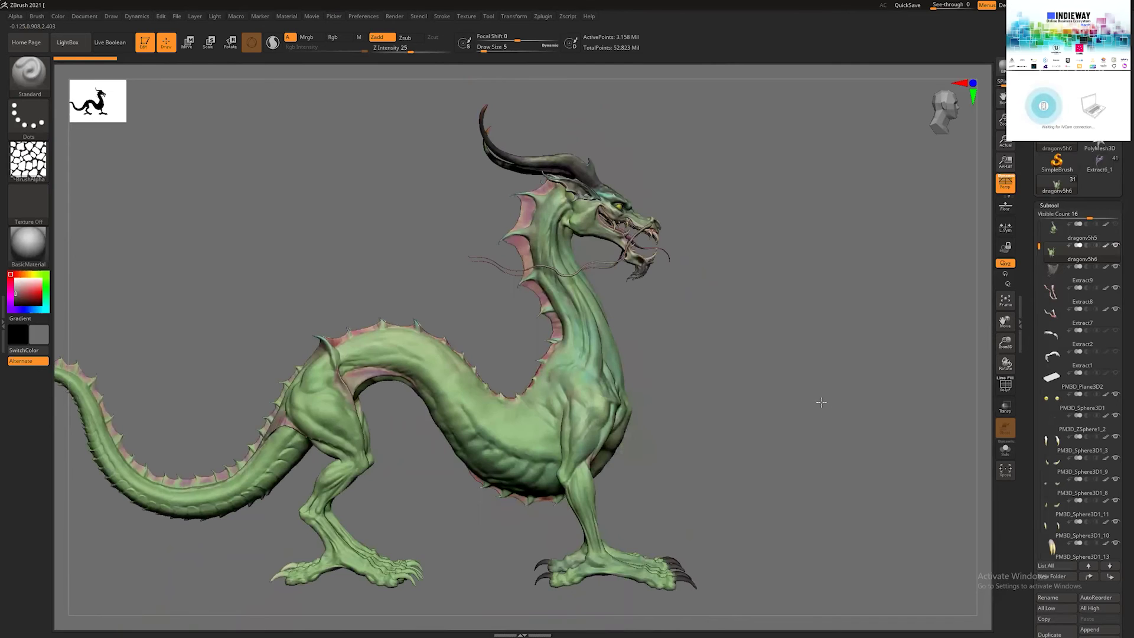
alt+drag(879, 385, 792, 430)
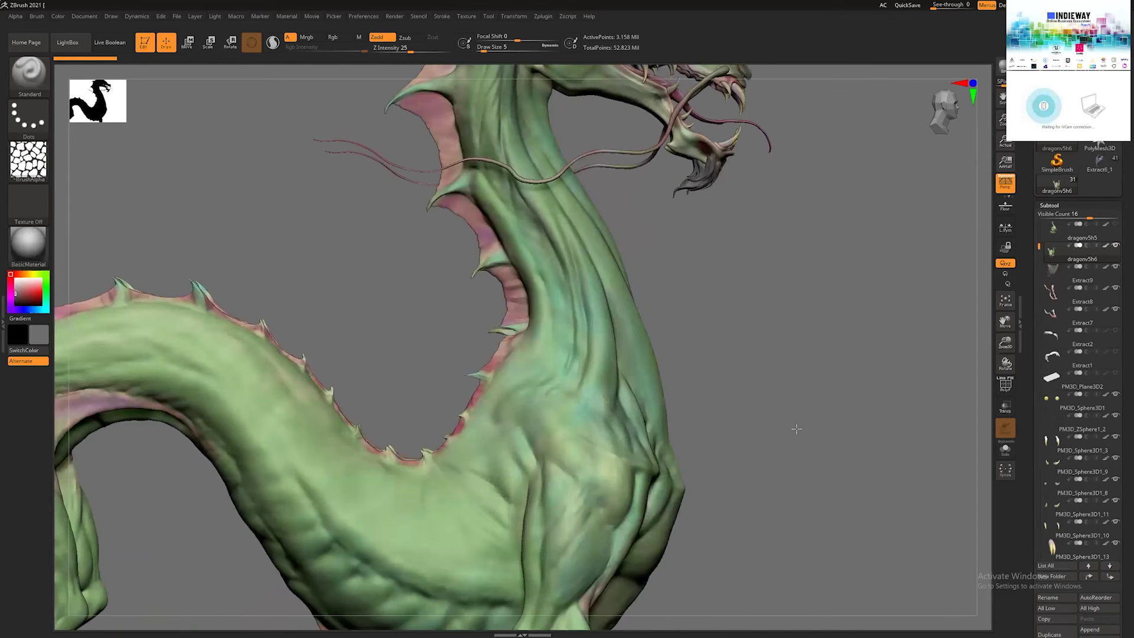
- Examine the dragon's head up close, comparing the horns, eye, open jaws, teeth, whiskers and neck fins from several angles
drag(863, 328, 792, 403)
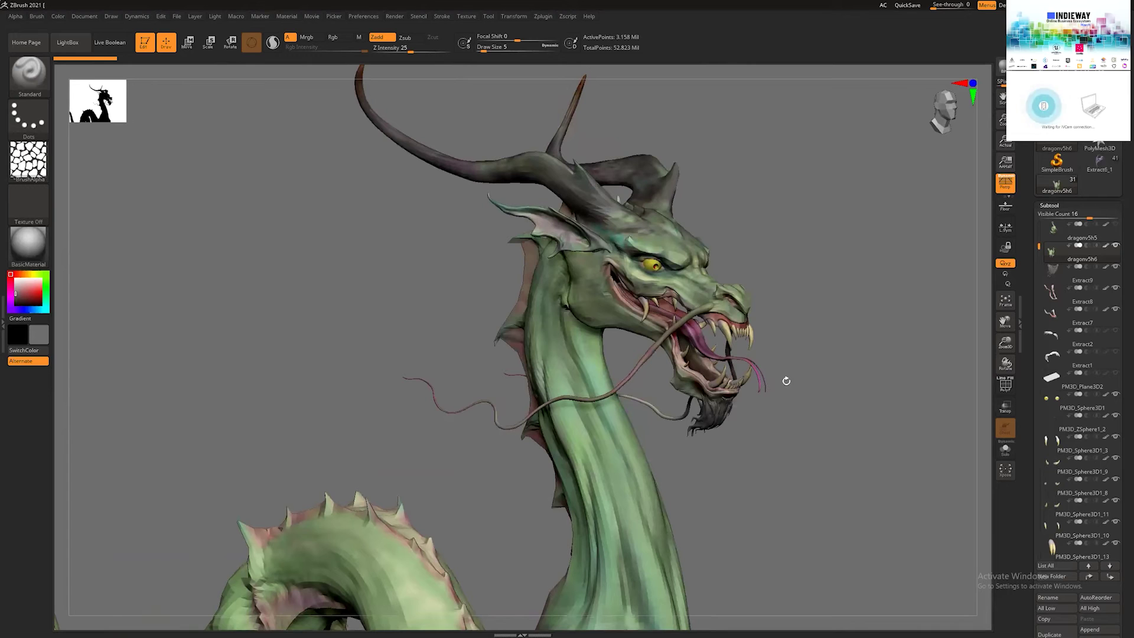
alt+right_drag(564, 256, 465, 264)
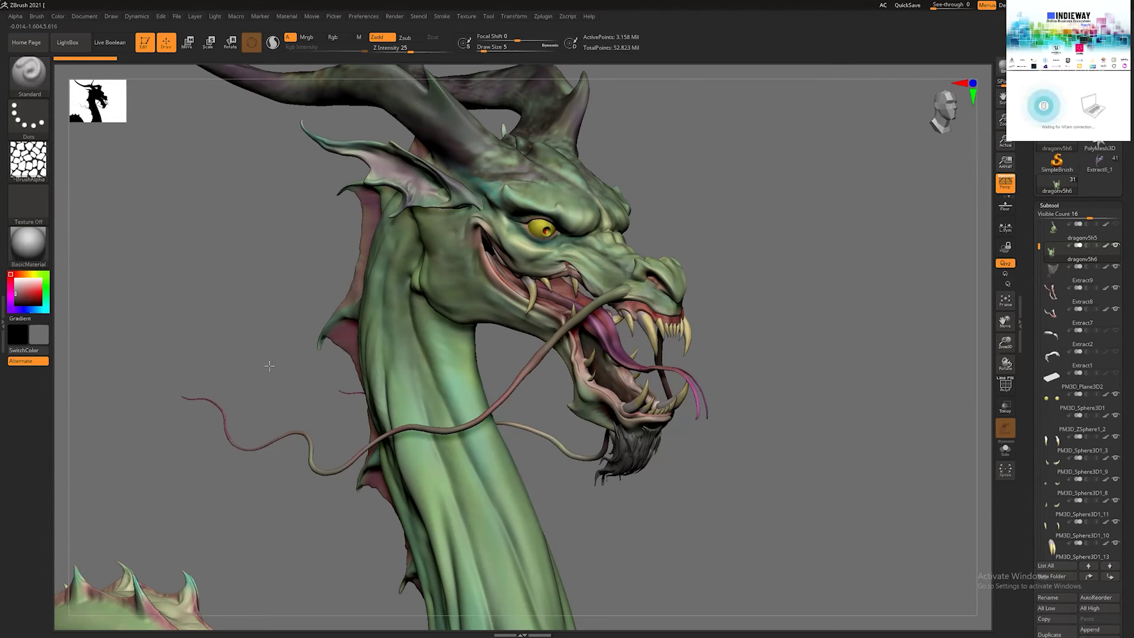
drag(269, 366, 333, 561)
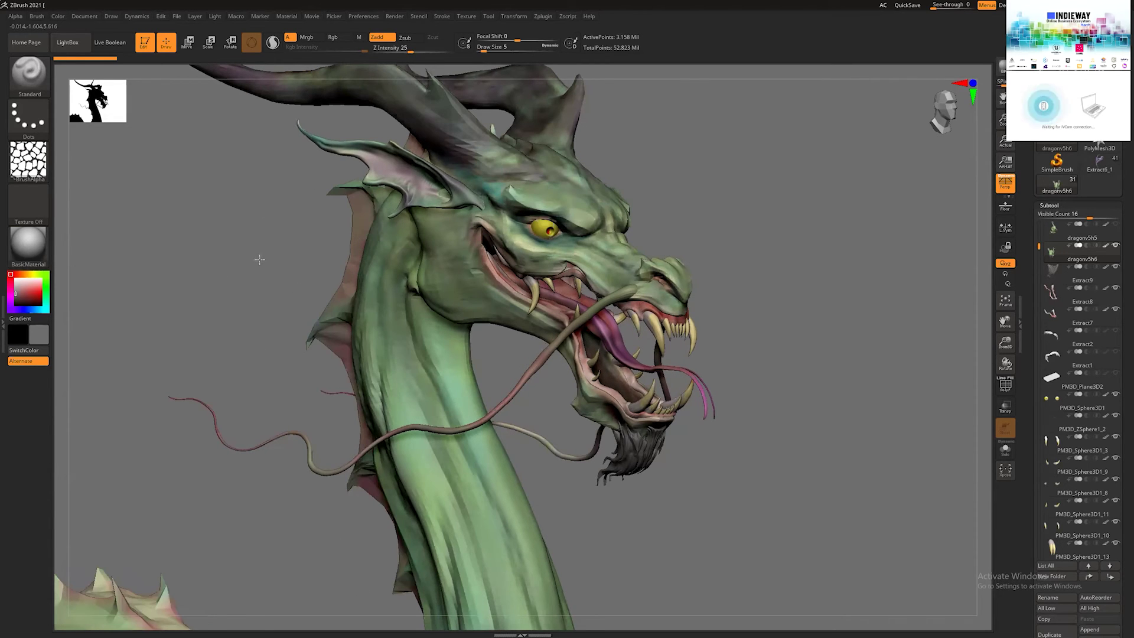
drag(275, 394, 279, 435)
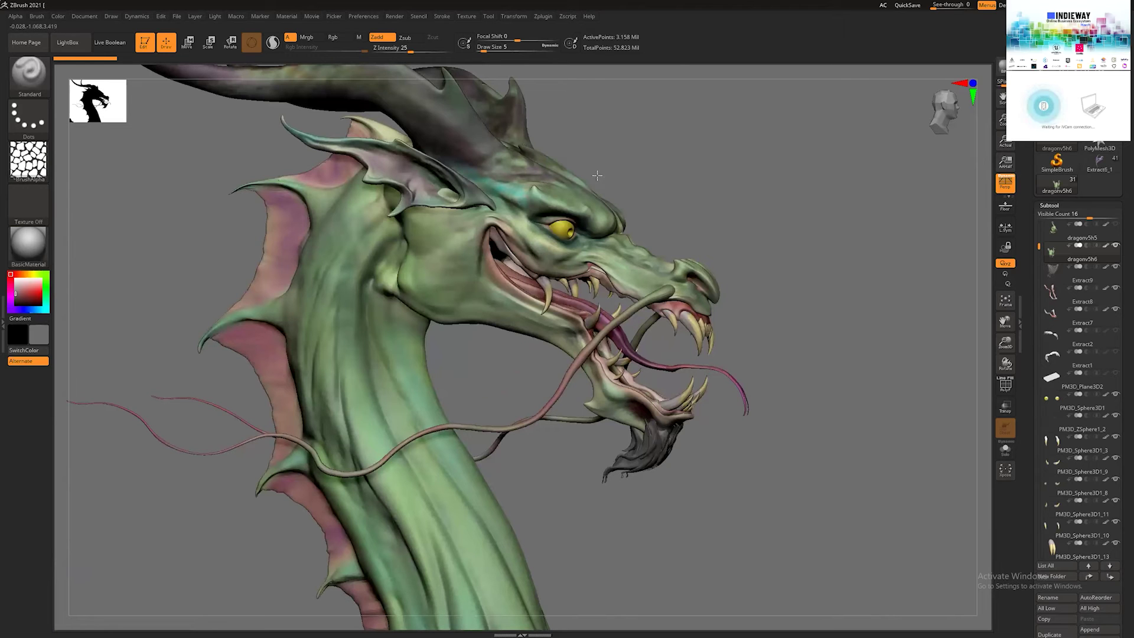
drag(705, 198, 711, 199)
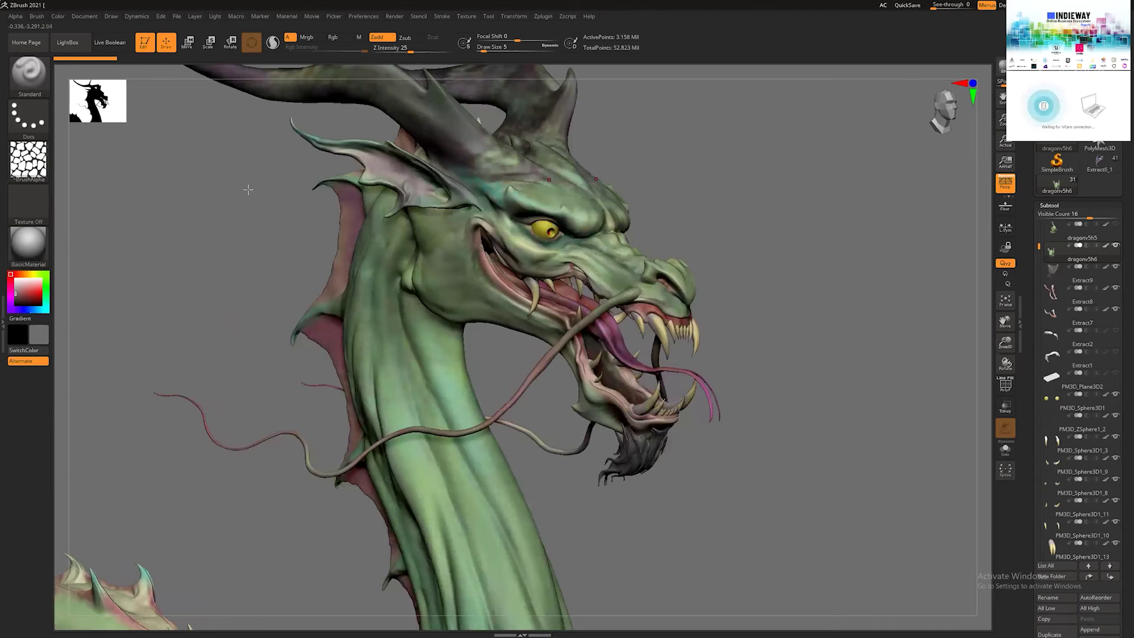
alt+drag(239, 188, 159, 186)
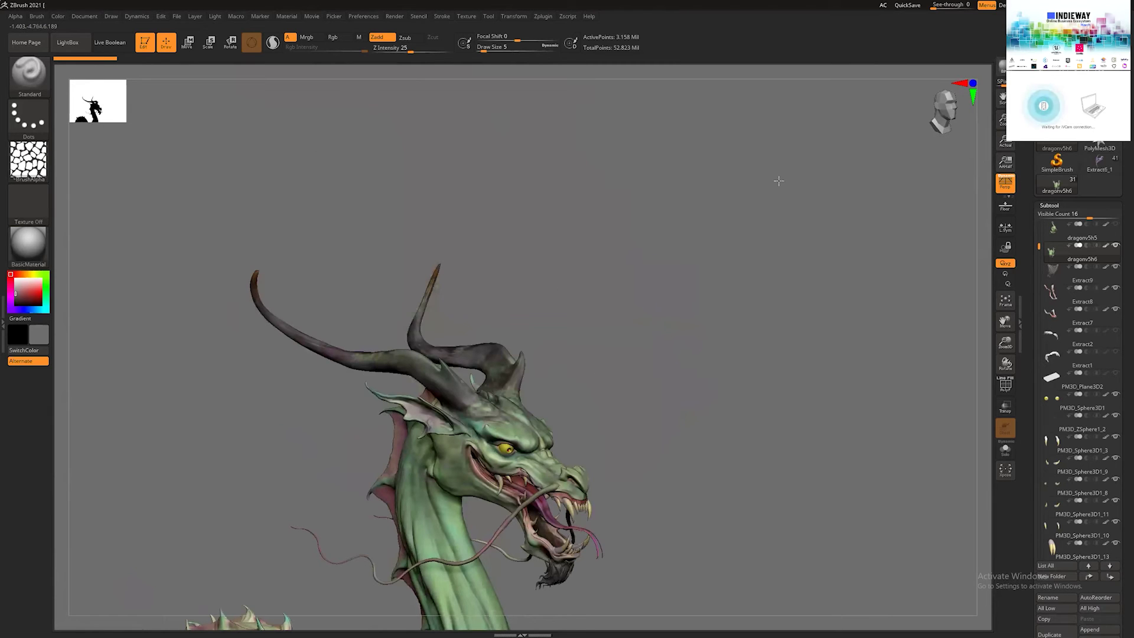
alt+drag(151, 121, 106, 99)
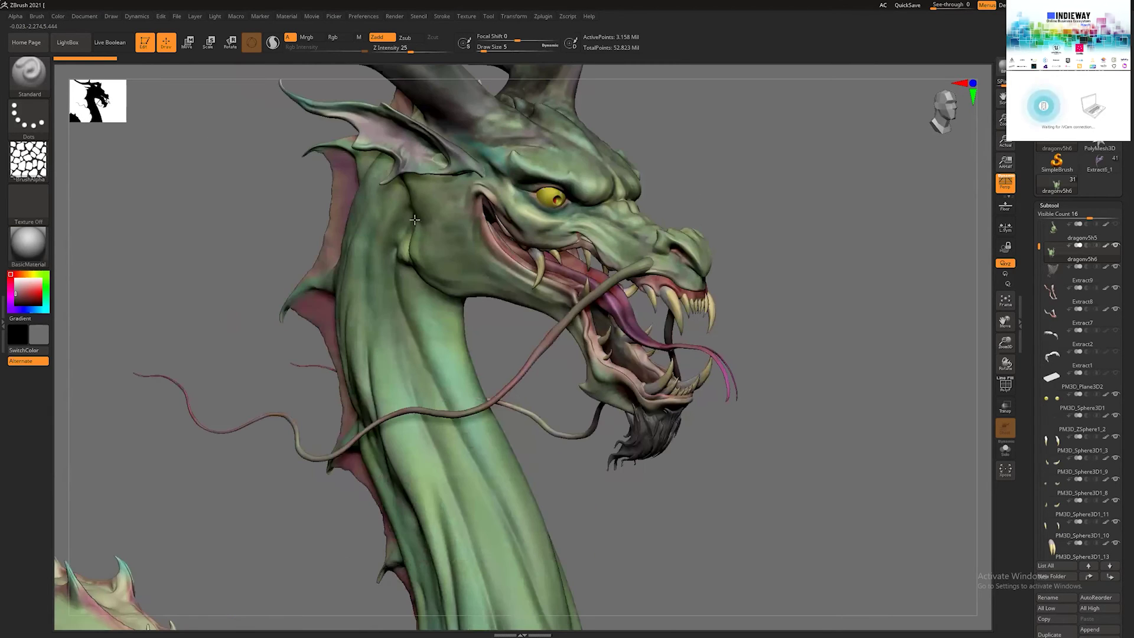
- Examine the dragon's side profile from head to tail, then inspect the shoulder and chest muscles up close
alt+drag(364, 262, 408, 162)
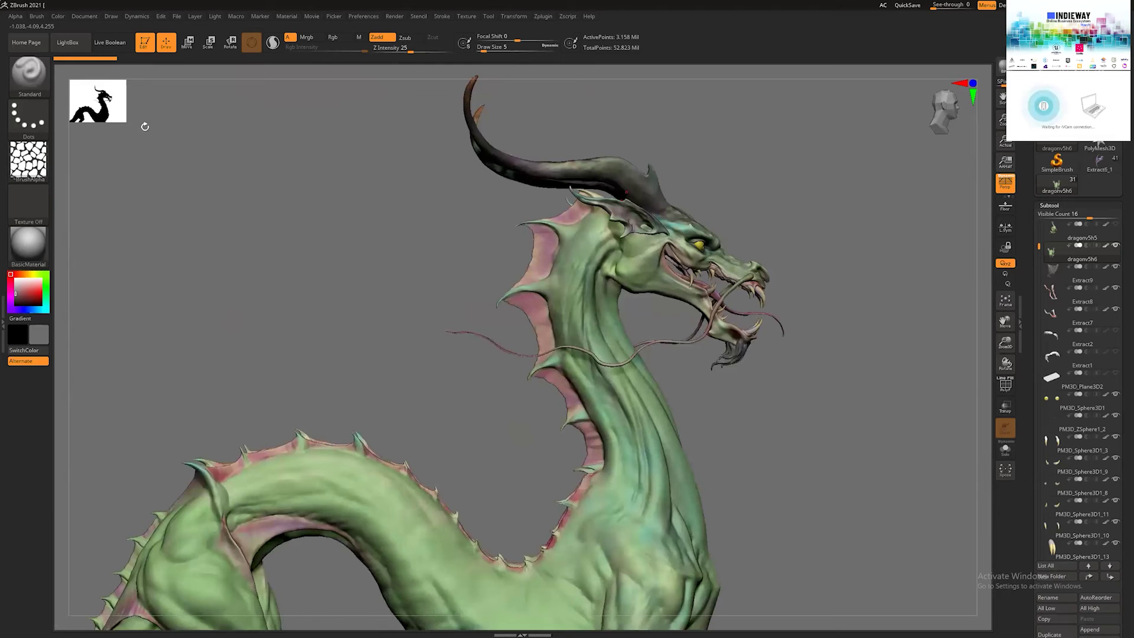
alt+drag(101, 94, 82, 105)
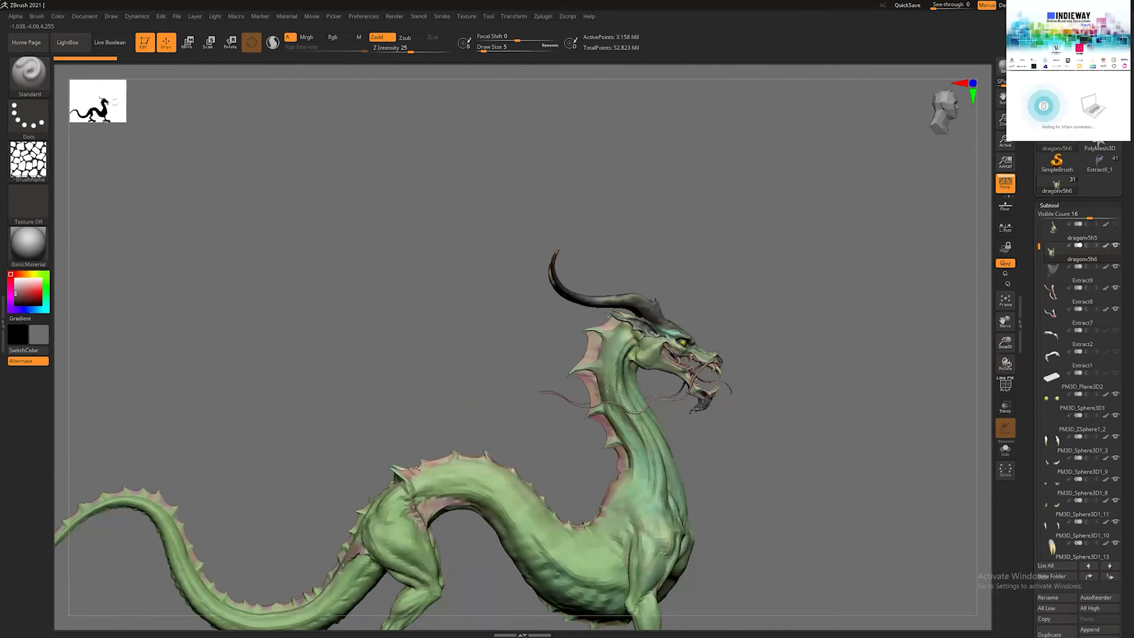
alt+drag(115, 102, 113, 92)
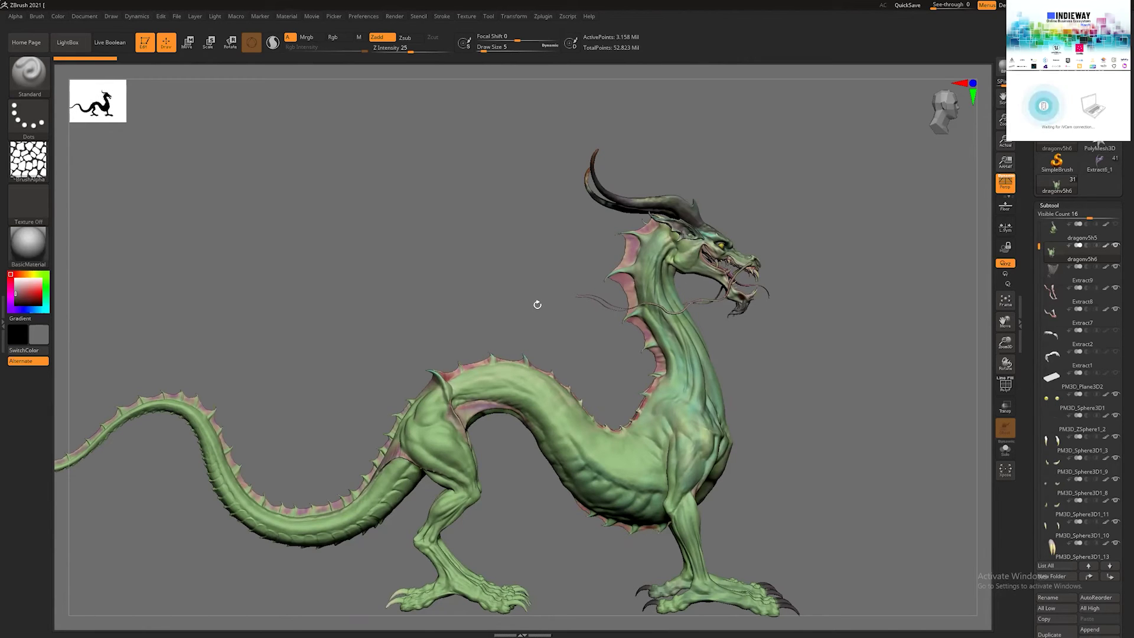
drag(815, 397, 777, 397)
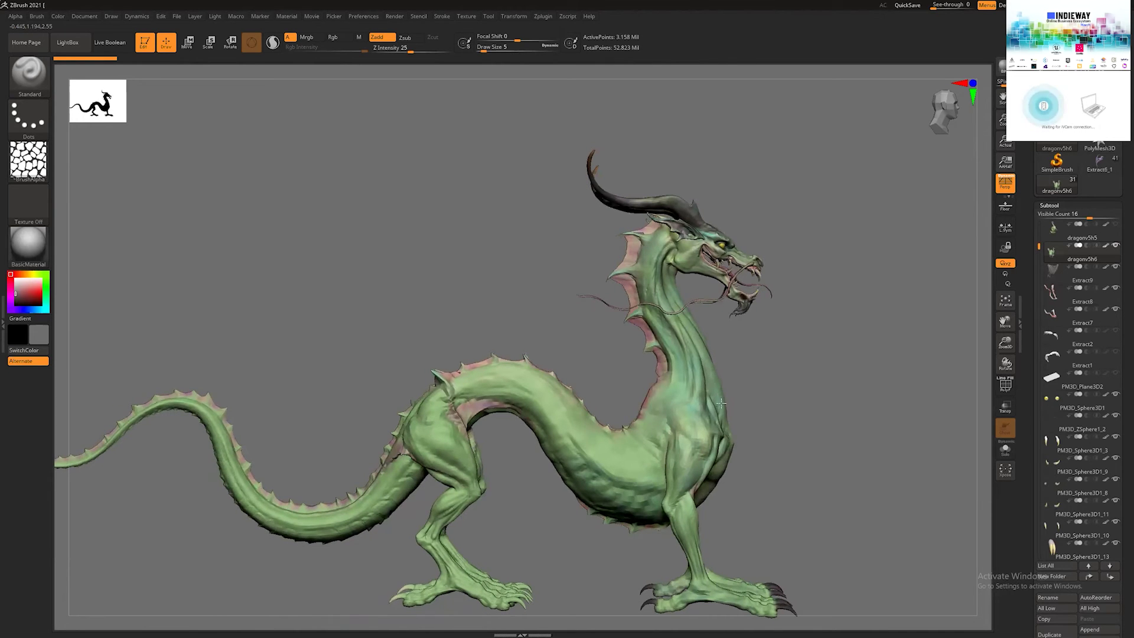
drag(648, 371, 659, 373)
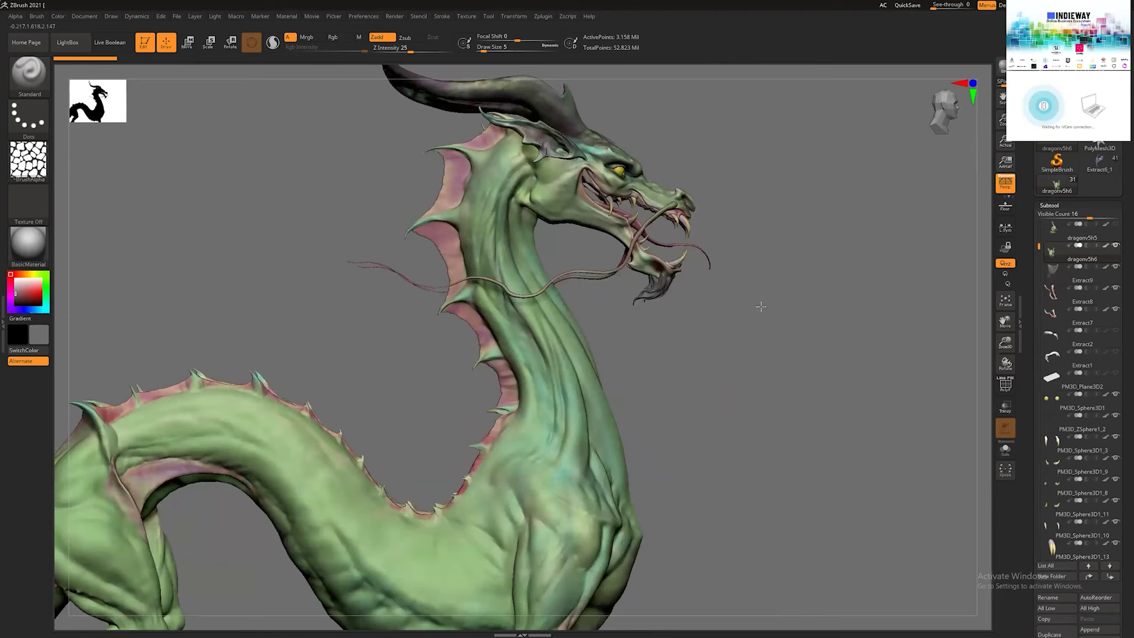
drag(800, 364, 424, 525)
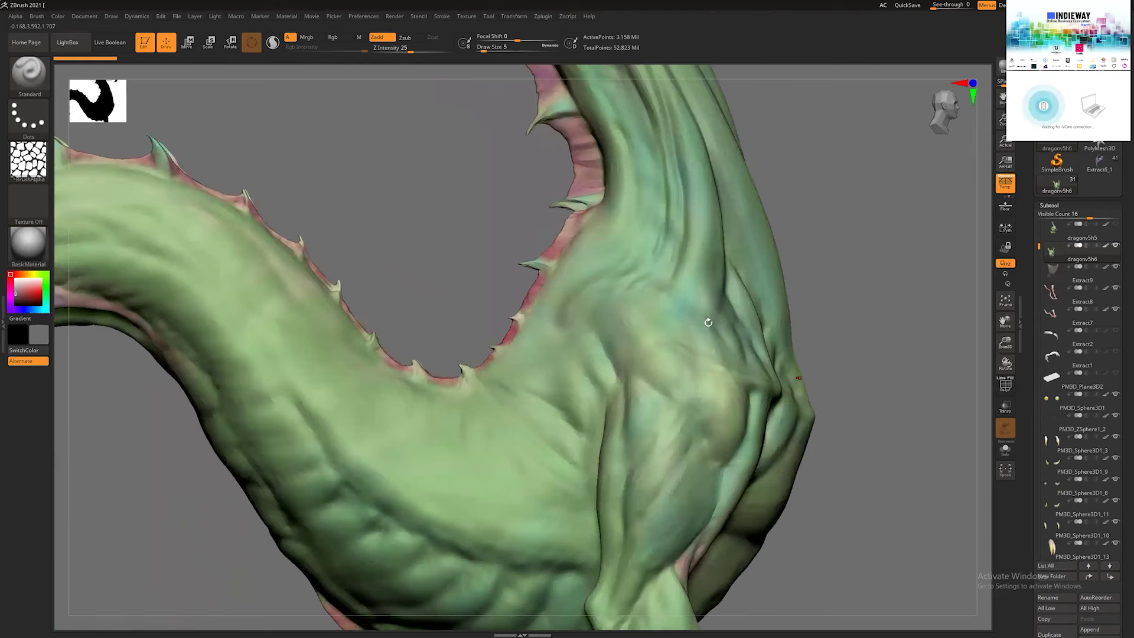
- Compare the shapes of the dragon's head and long neck between three-quarter and side views
key(f)
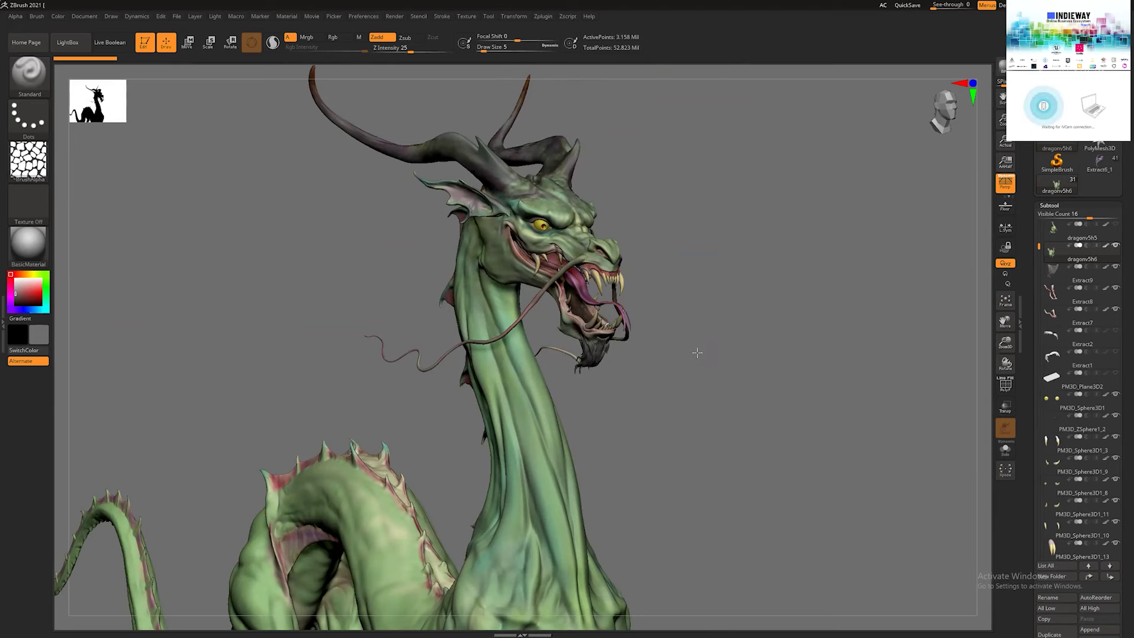
drag(703, 348, 710, 348)
drag(430, 252, 419, 250)
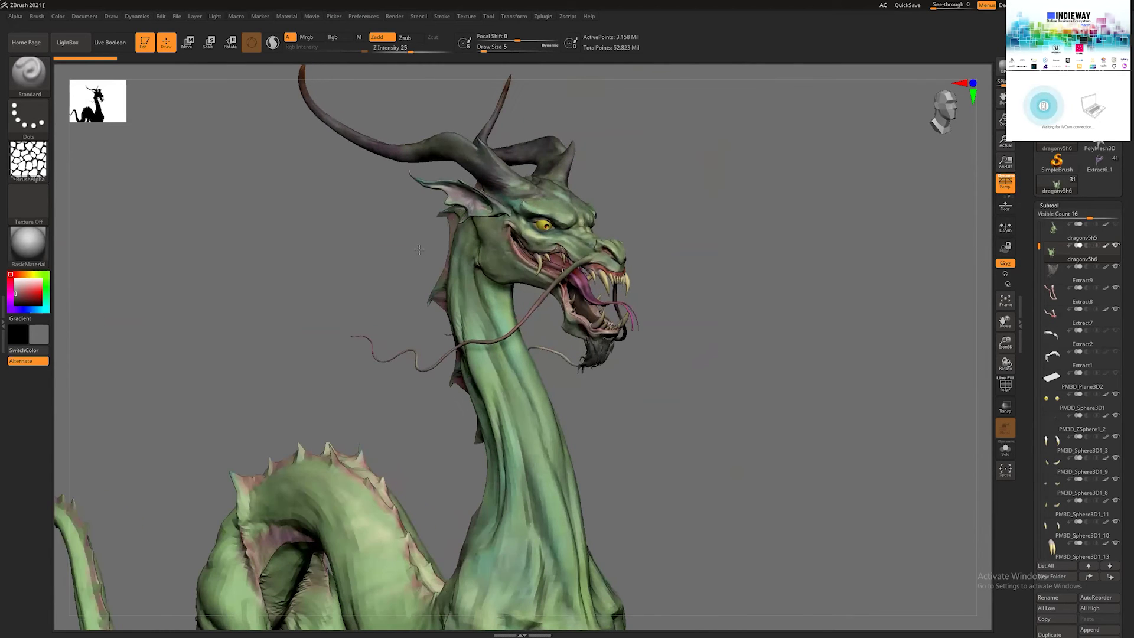
drag(567, 494, 686, 431)
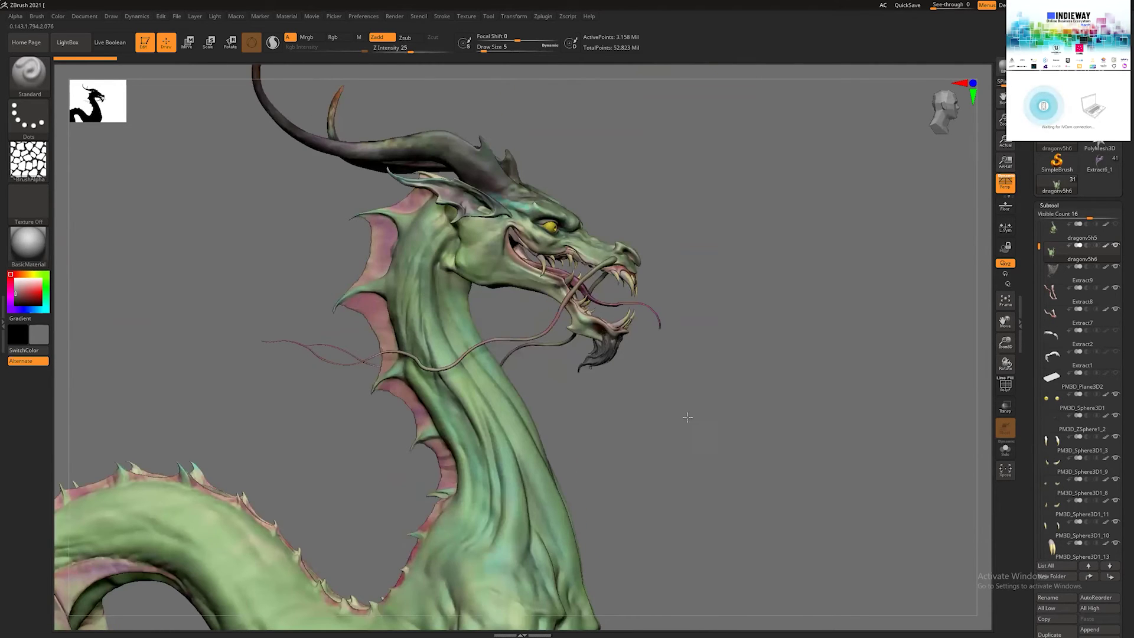
drag(709, 344, 653, 420)
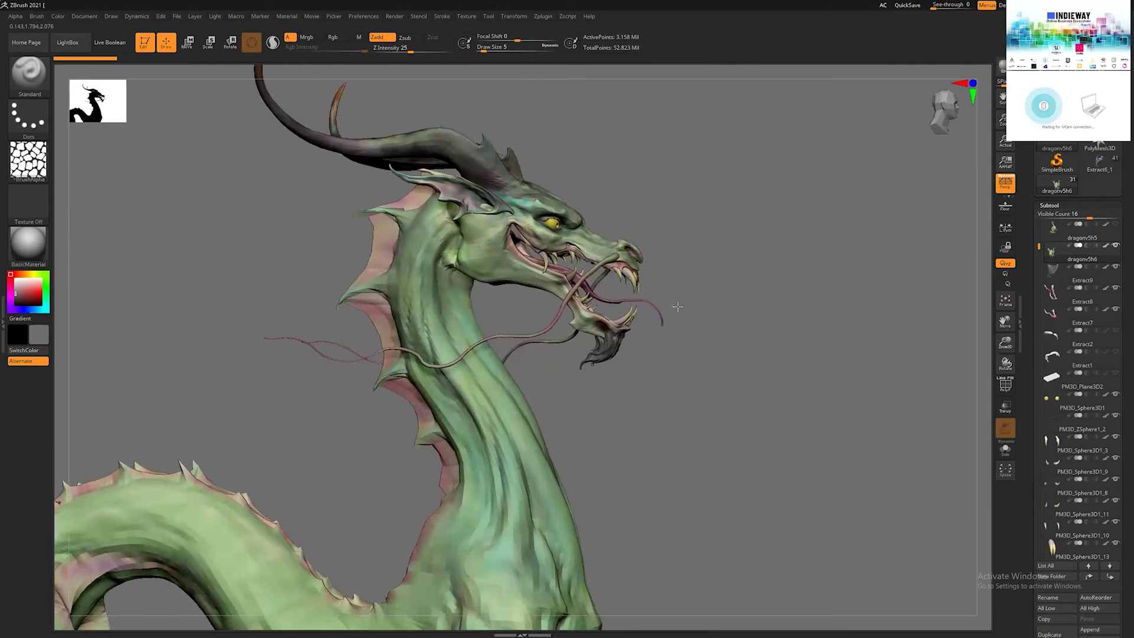
drag(710, 332, 638, 331)
- Examine the dragon's full body pose, legs, belly and spiked back from side, three-quarter and raised rear views
mouse_move(799, 342)
alt+mouse_down()
mouse_move(826, 347)
mouse_move(790, 354)
alt+mouse_up()
drag(489, 352, 526, 317)
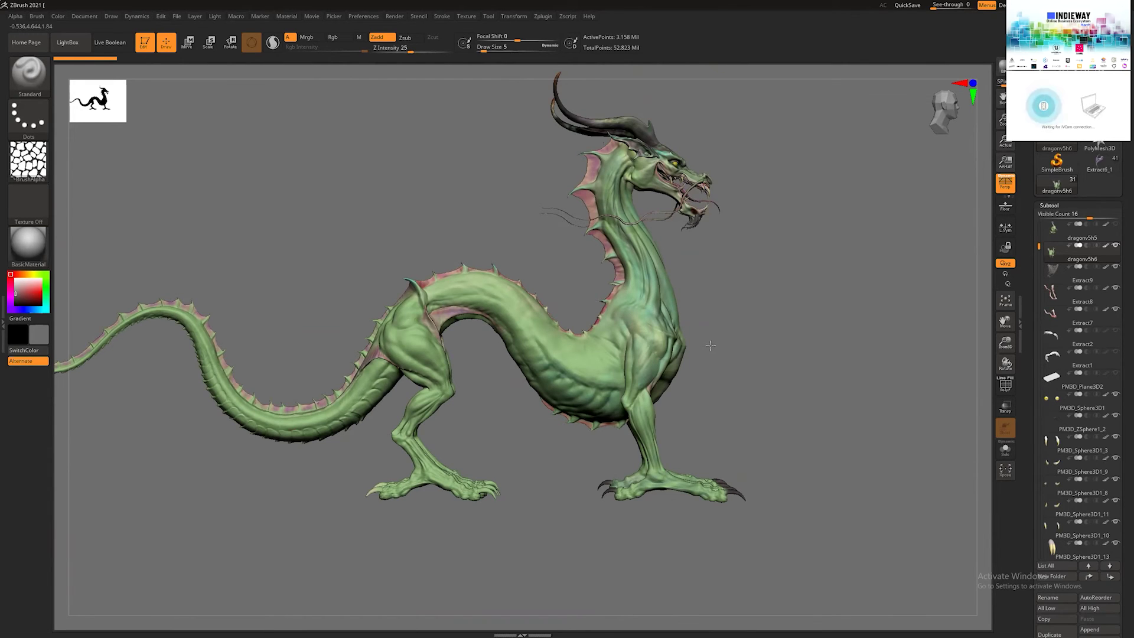
drag(697, 342, 733, 331)
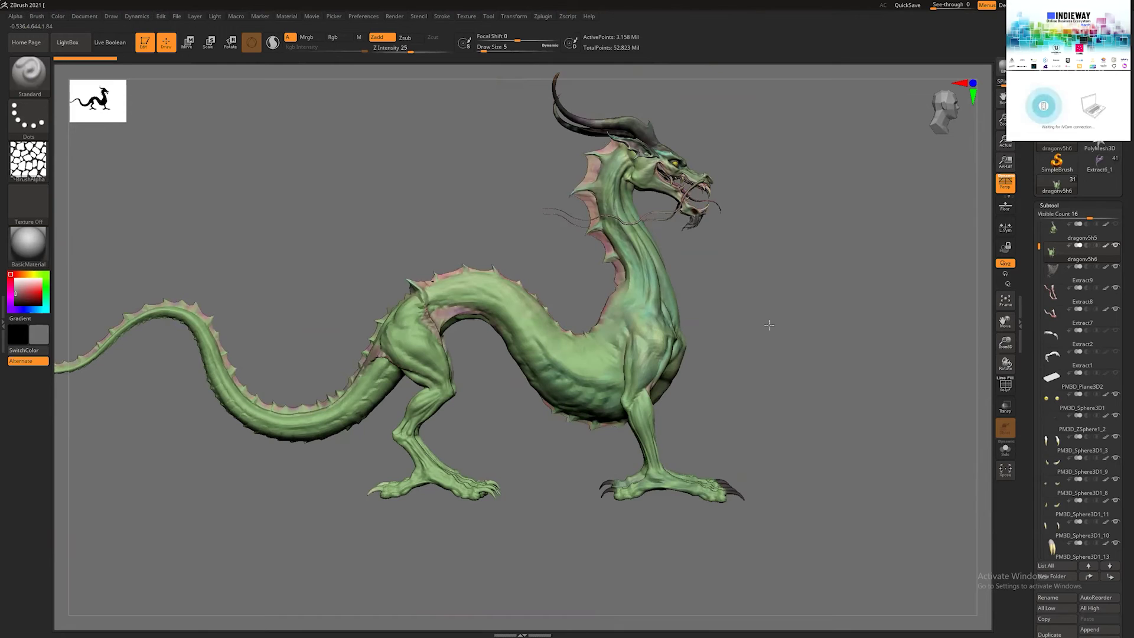
drag(765, 301, 767, 310)
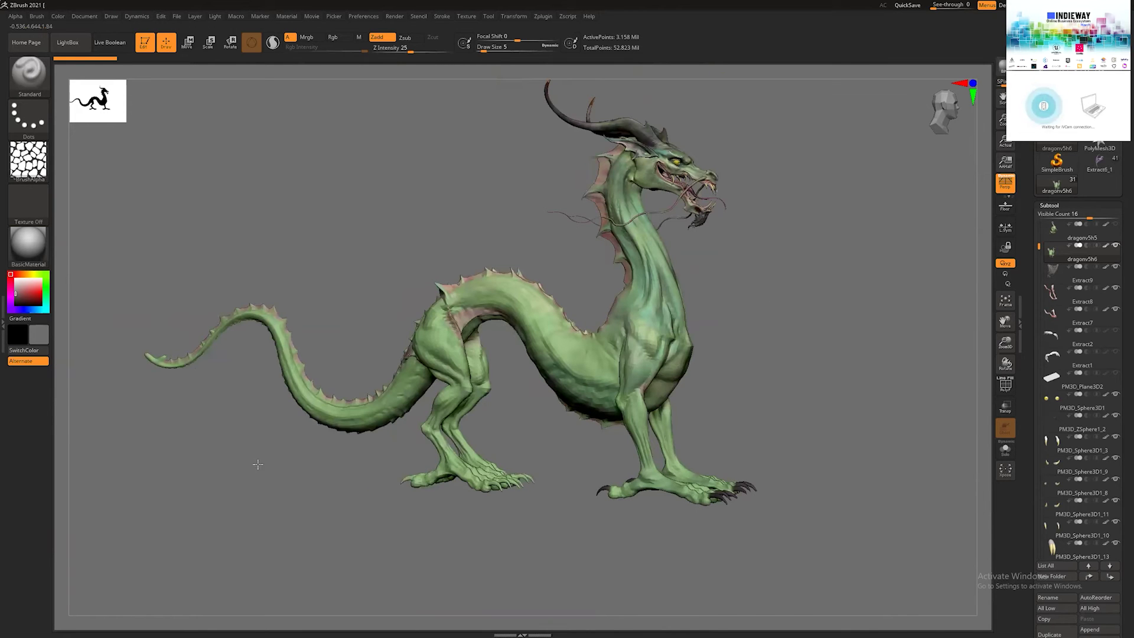
alt+drag(437, 275, 482, 351)
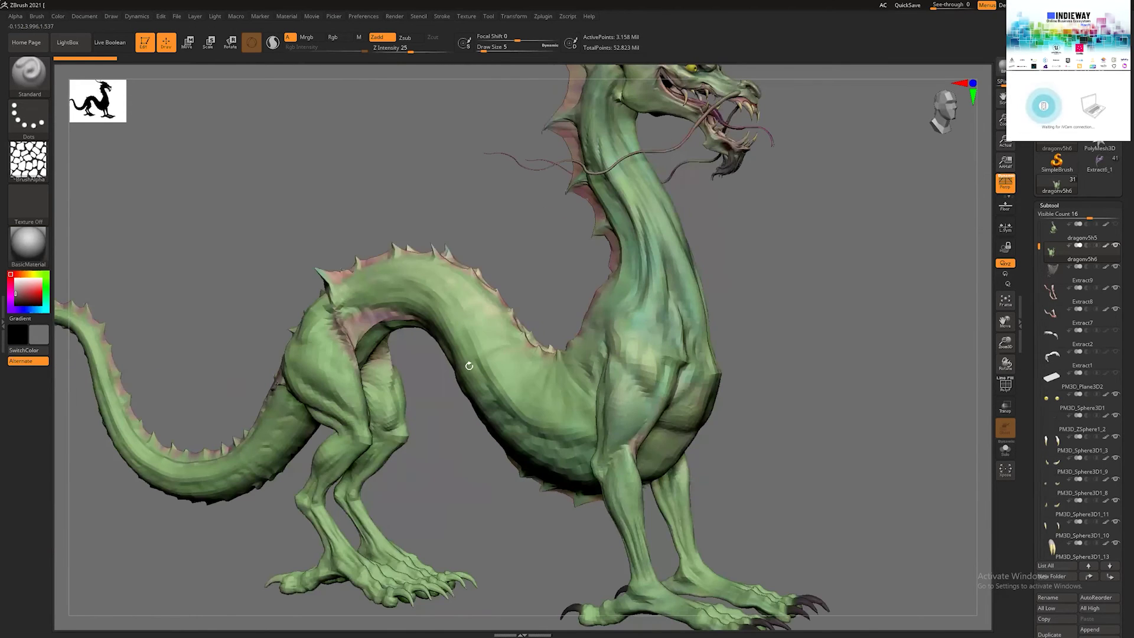
drag(499, 411, 492, 372)
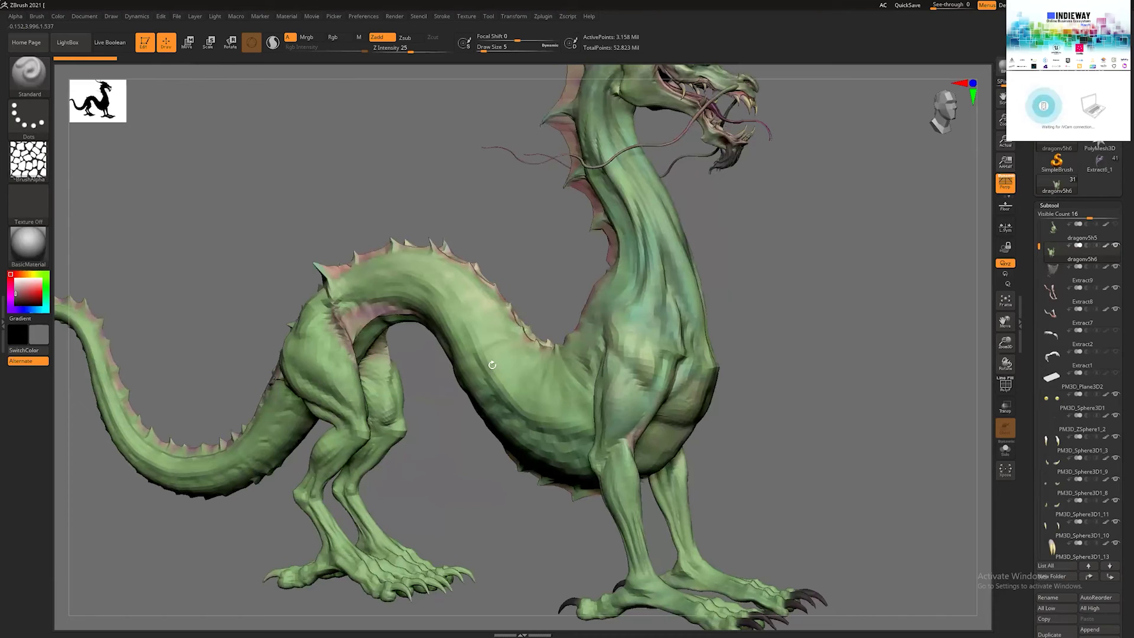
drag(847, 341, 759, 366)
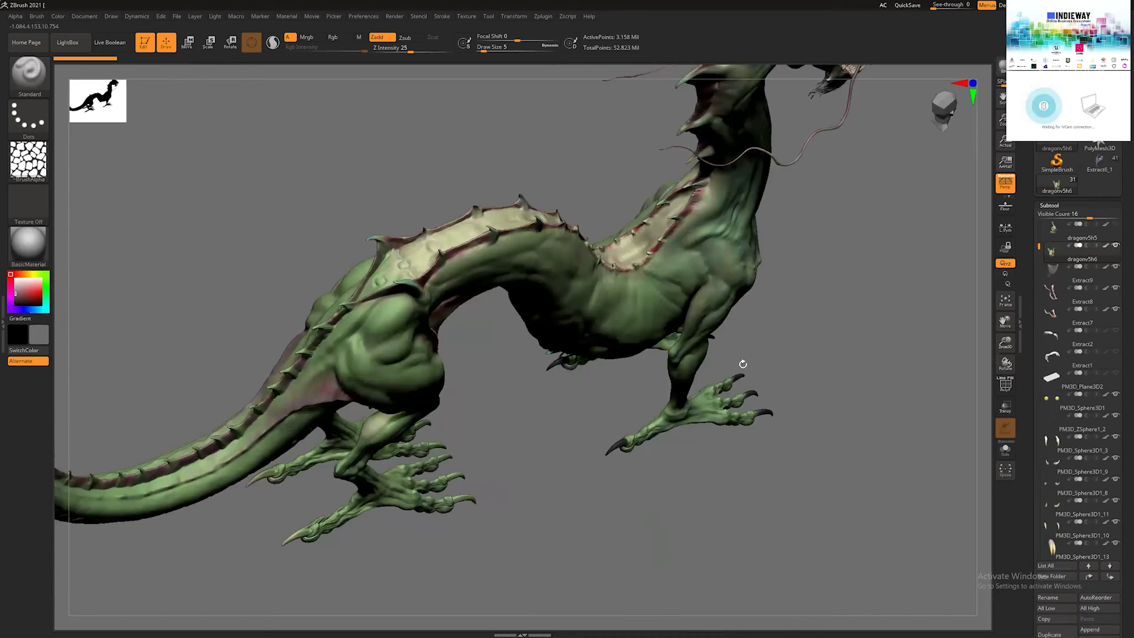
drag(649, 296, 867, 244)
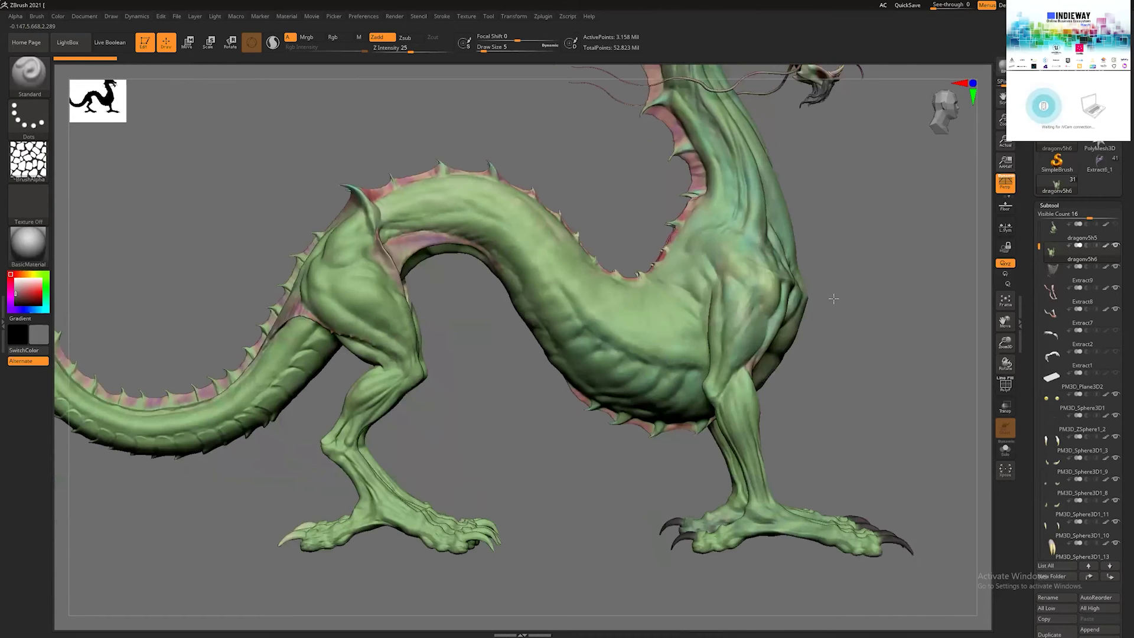
- Examine the anatomy of the dragon's hind leg, ankle, foot and claws up close from slightly different angles
alt+drag(802, 312, 785, 260)
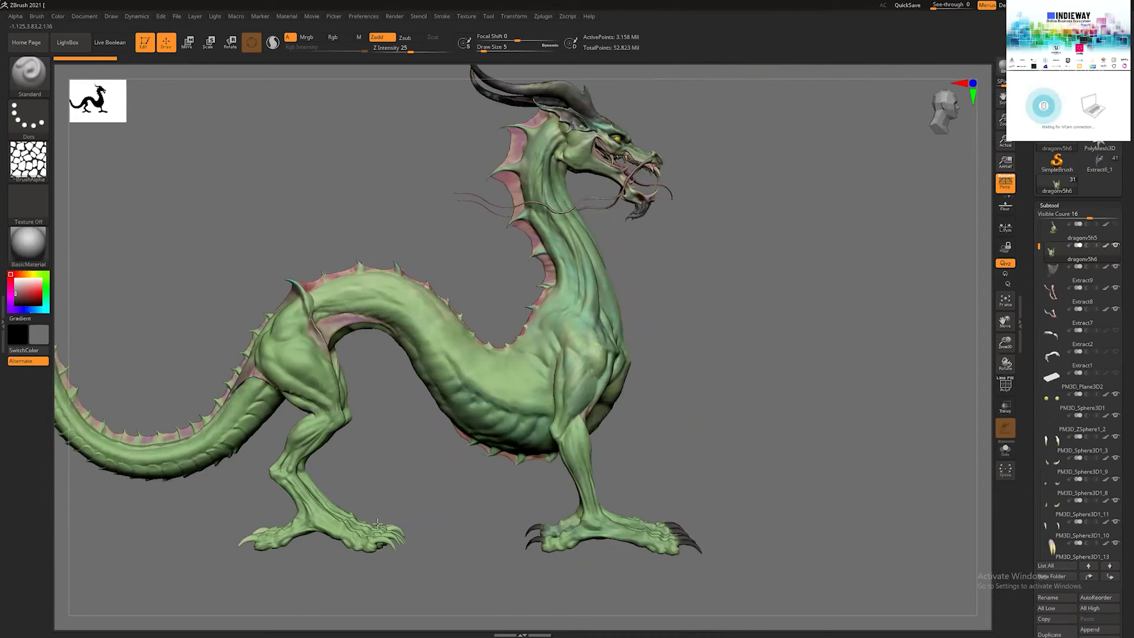
mouse_move(610, 413)
alt+mouse_down()
mouse_move(611, 320)
mouse_move(619, 336)
alt+mouse_up()
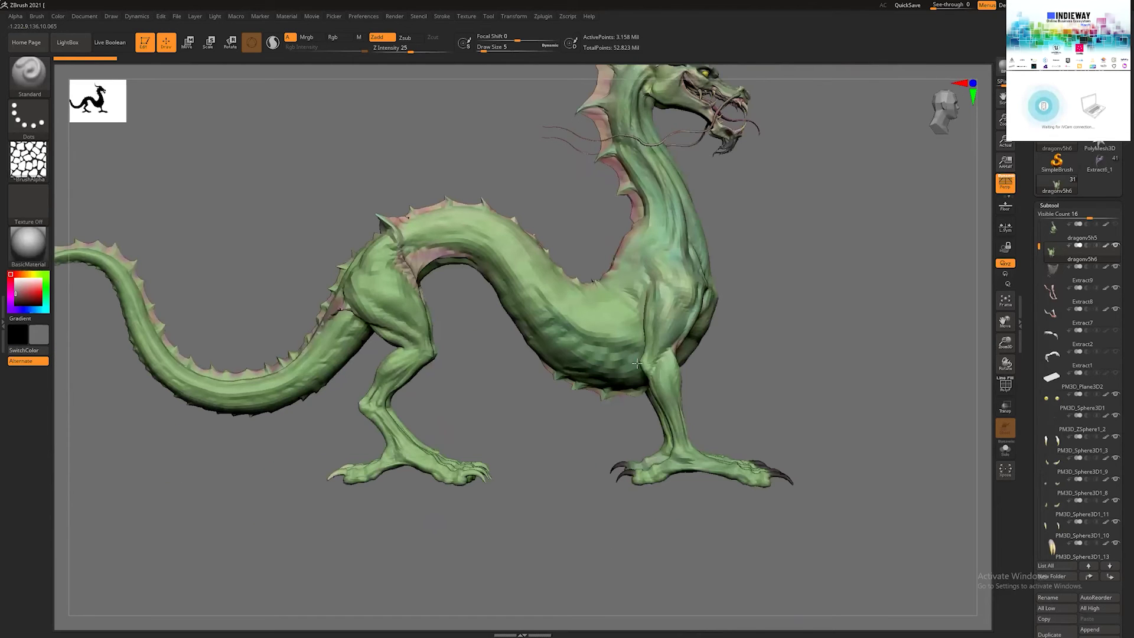
alt+drag(512, 319, 610, 242)
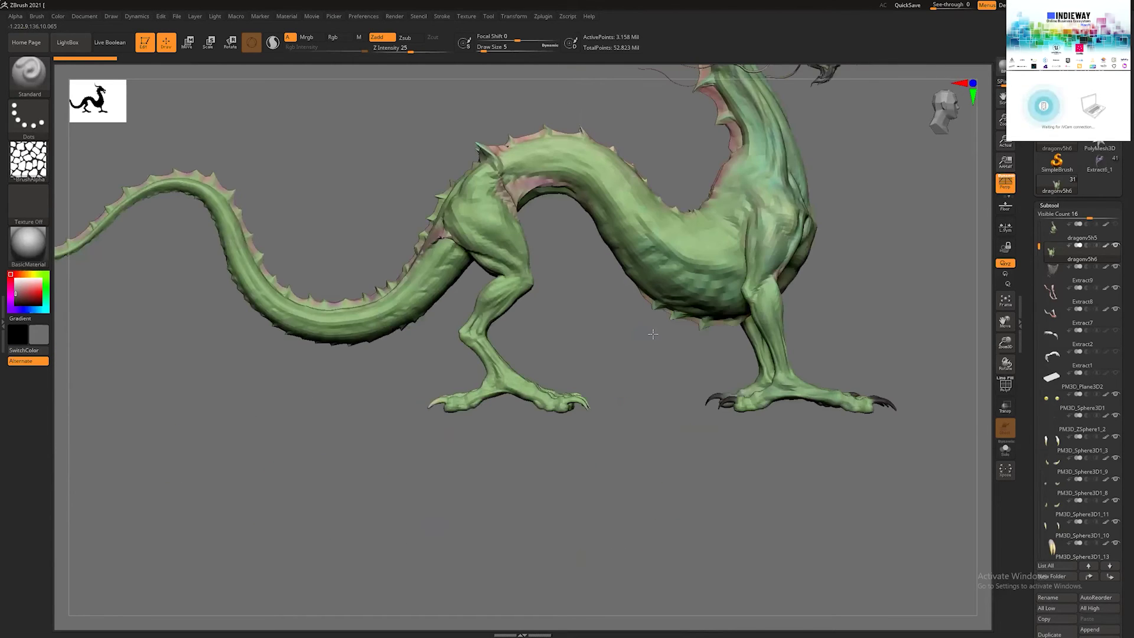
alt+drag(542, 303, 502, 387)
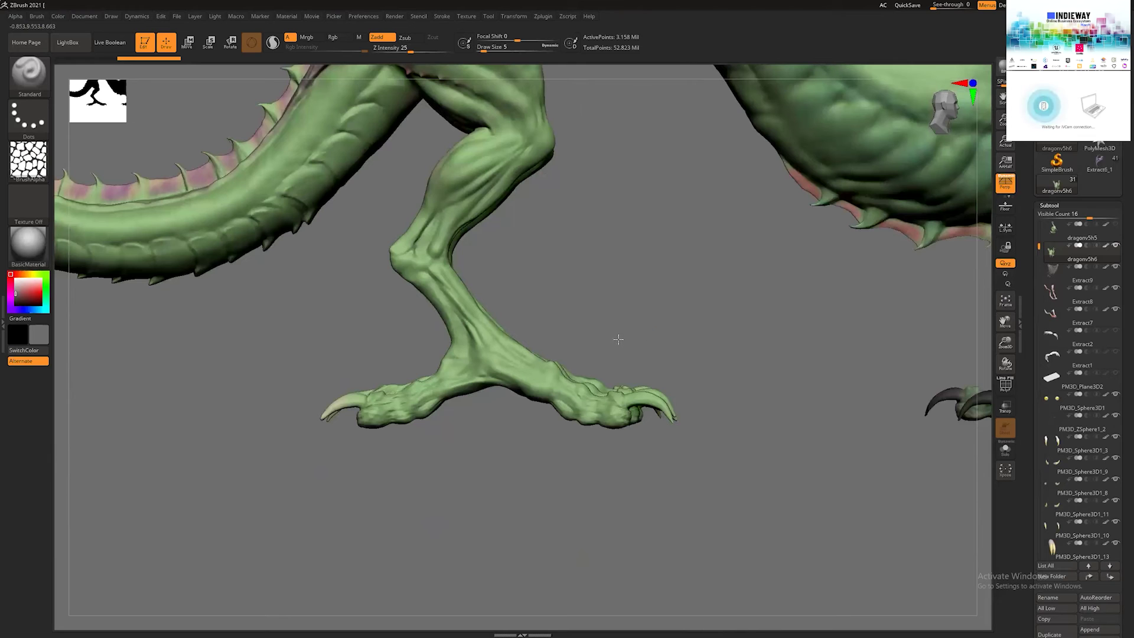
alt+drag(582, 235, 628, 326)
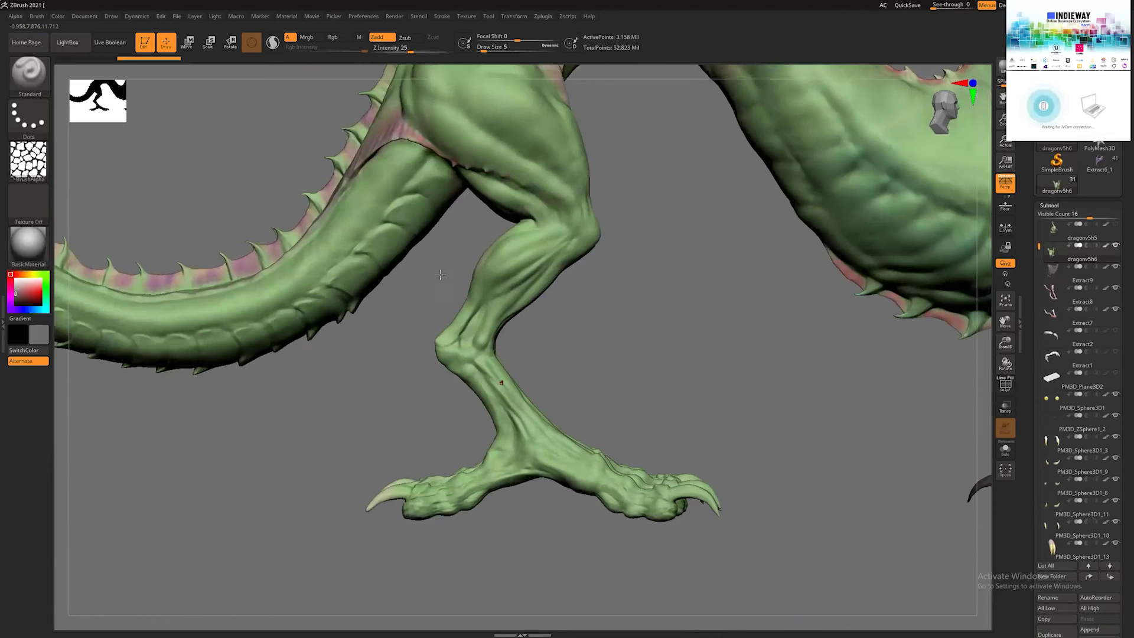
drag(436, 285, 444, 269)
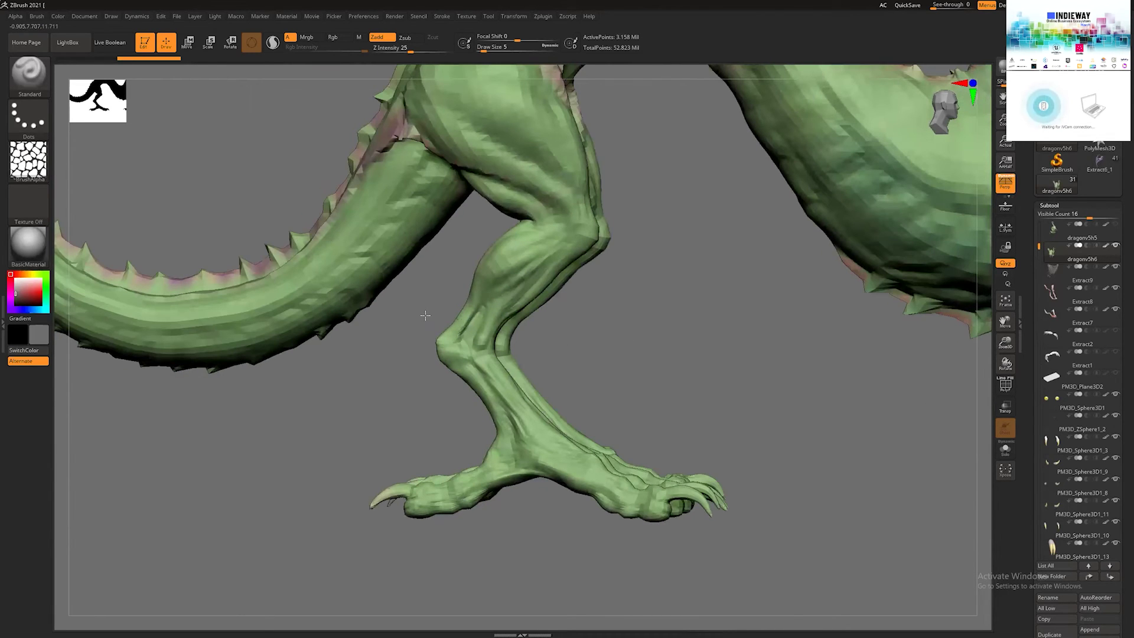
drag(425, 316, 425, 316)
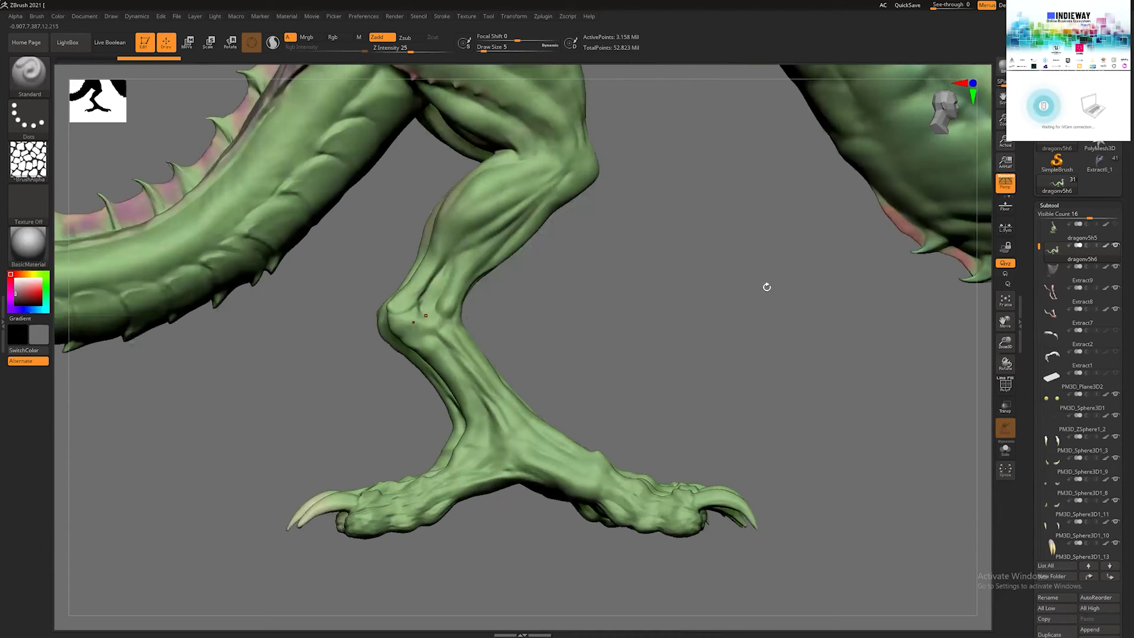
- Examine the dragon's hind leg and hip up close, then its full-body side profile
drag(766, 287, 761, 284)
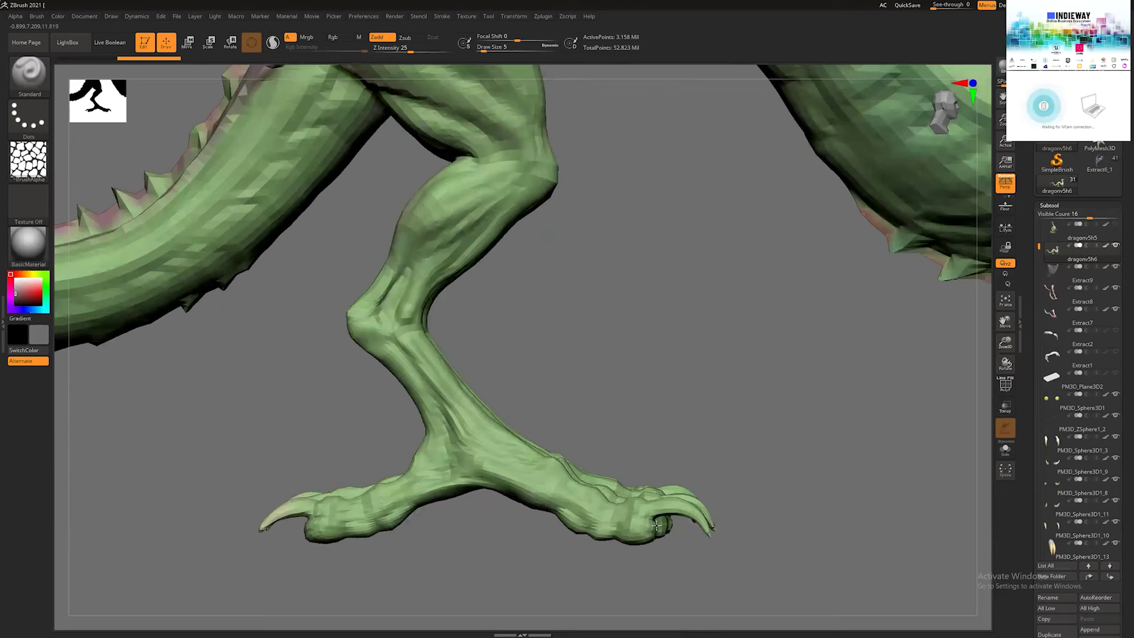
alt+drag(564, 423, 479, 422)
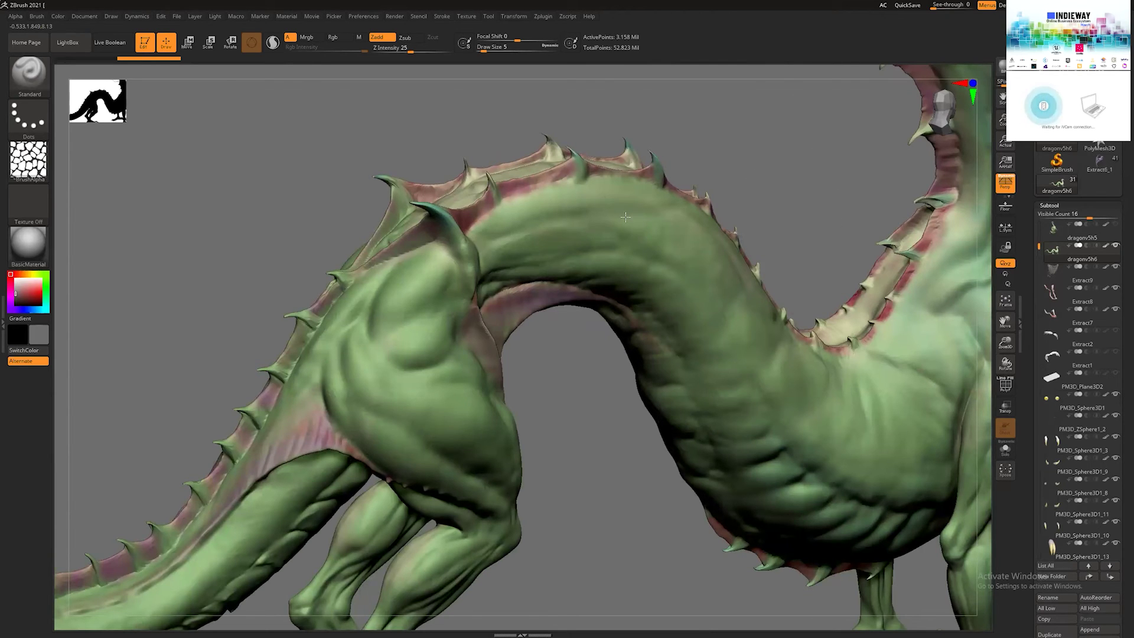
key(f)
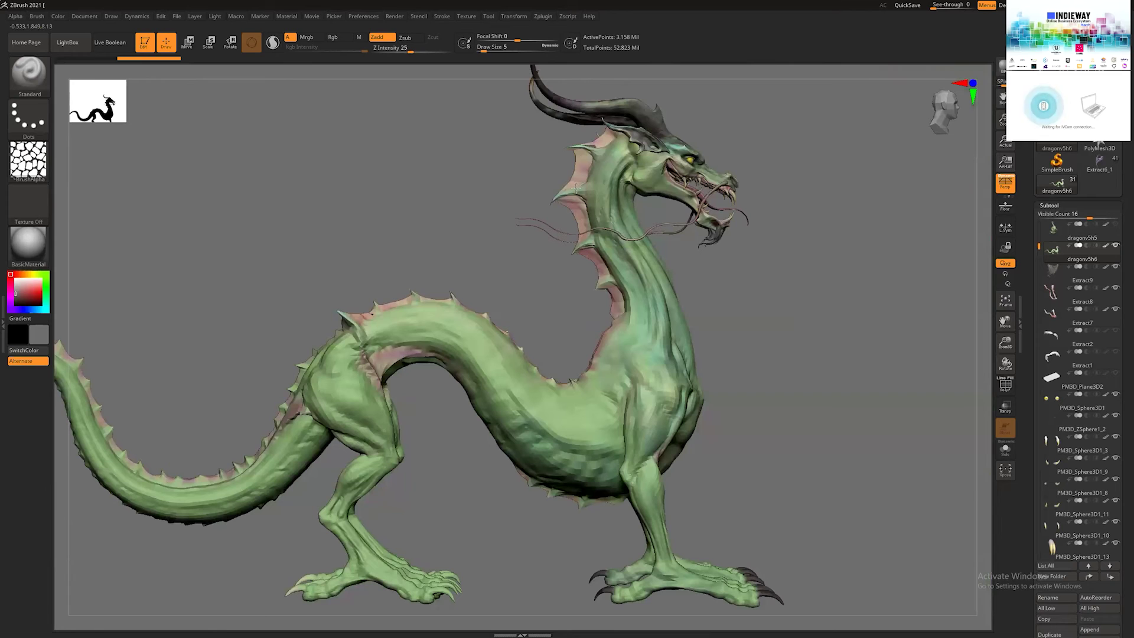
right_drag(657, 266, 668, 268)
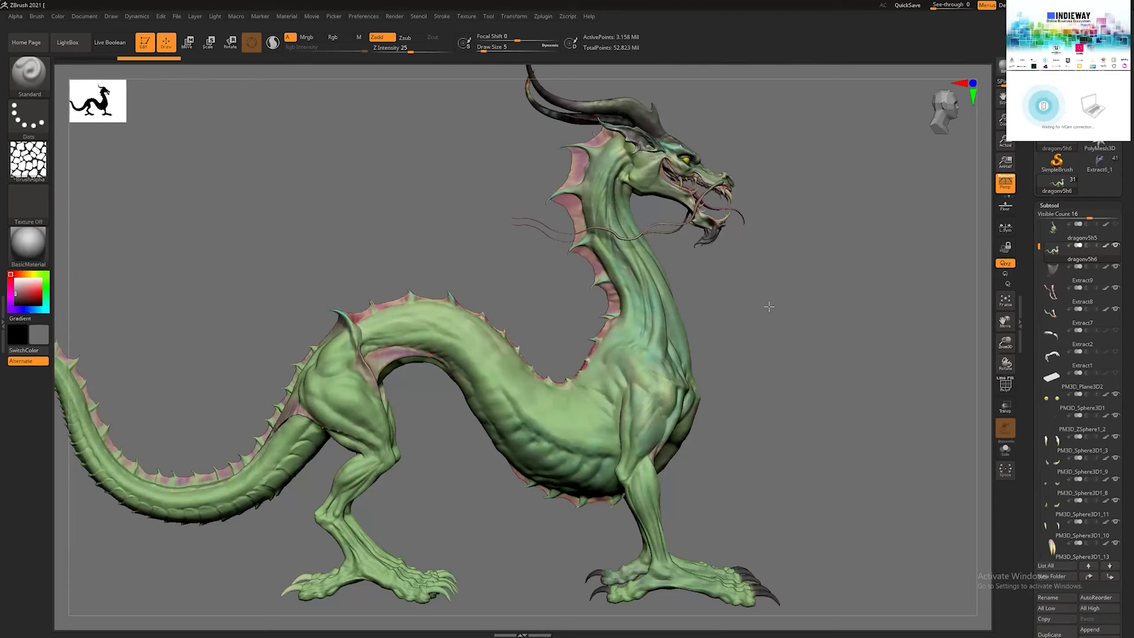
drag(760, 307, 755, 306)
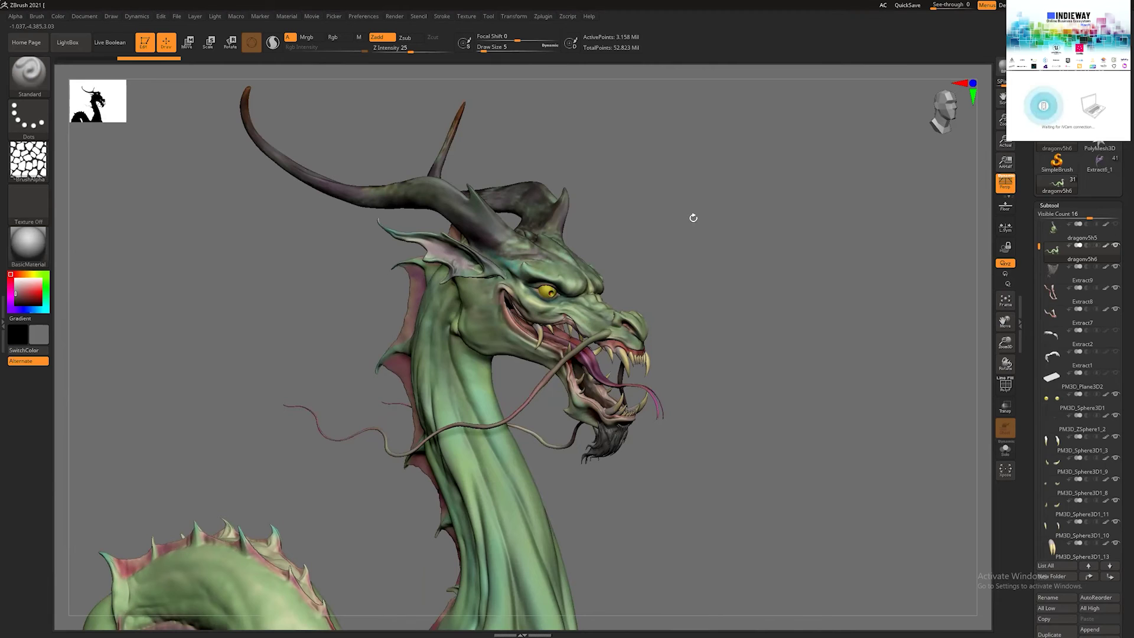
- Examine how the dragon's horned head and neck flow into the arched body, from side and slightly turned views
drag(693, 218, 736, 221)
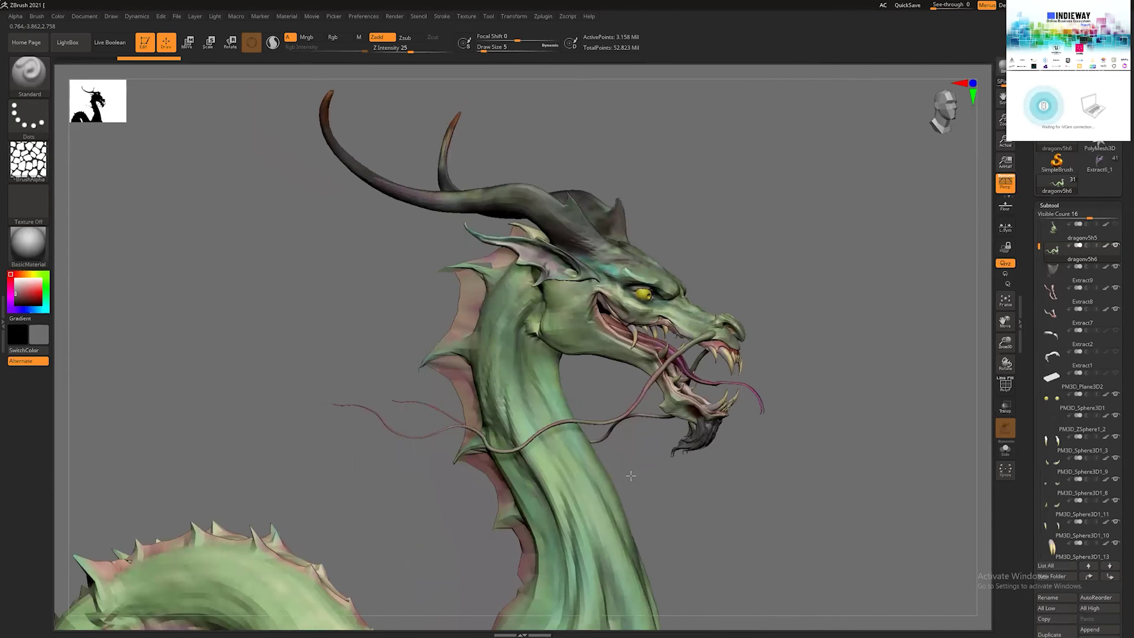
drag(752, 289, 750, 276)
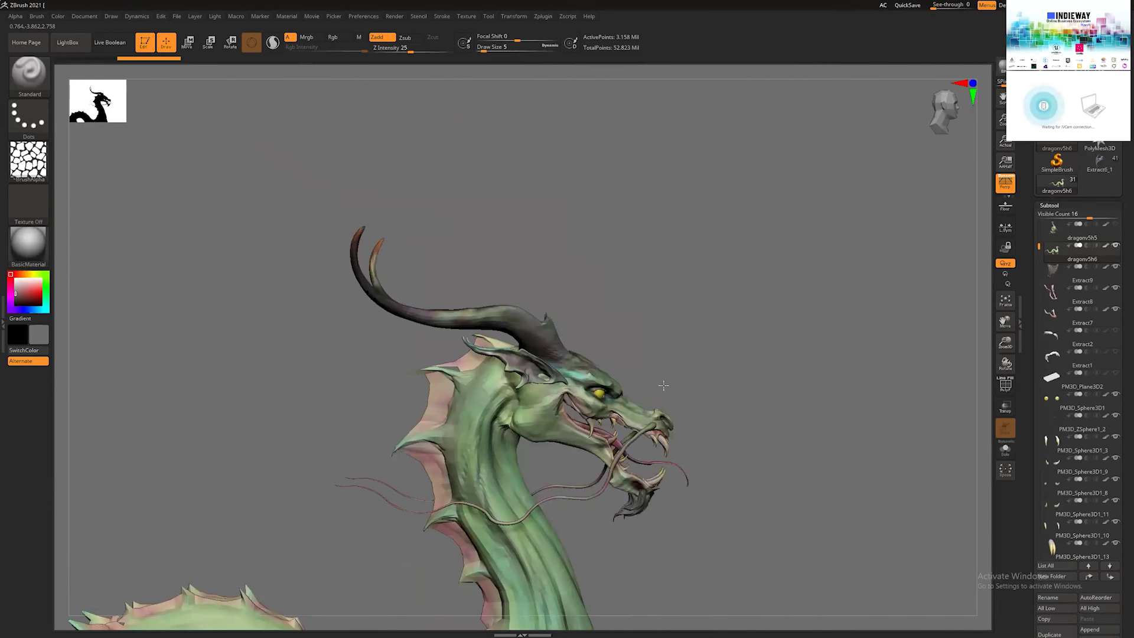
drag(727, 482, 755, 410)
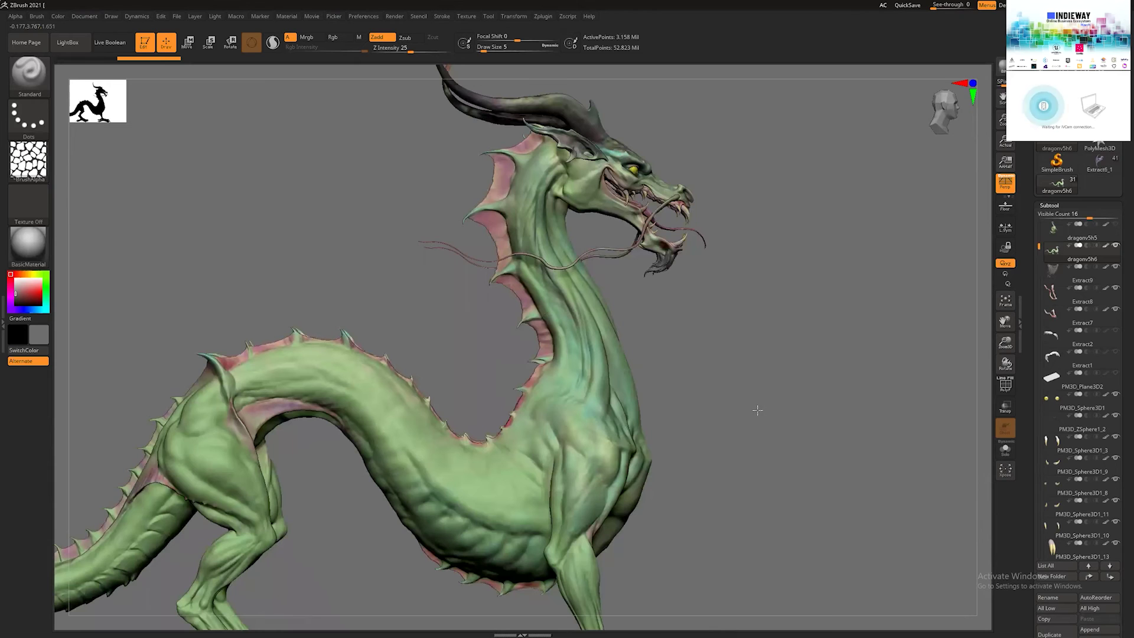
drag(653, 331, 656, 494)
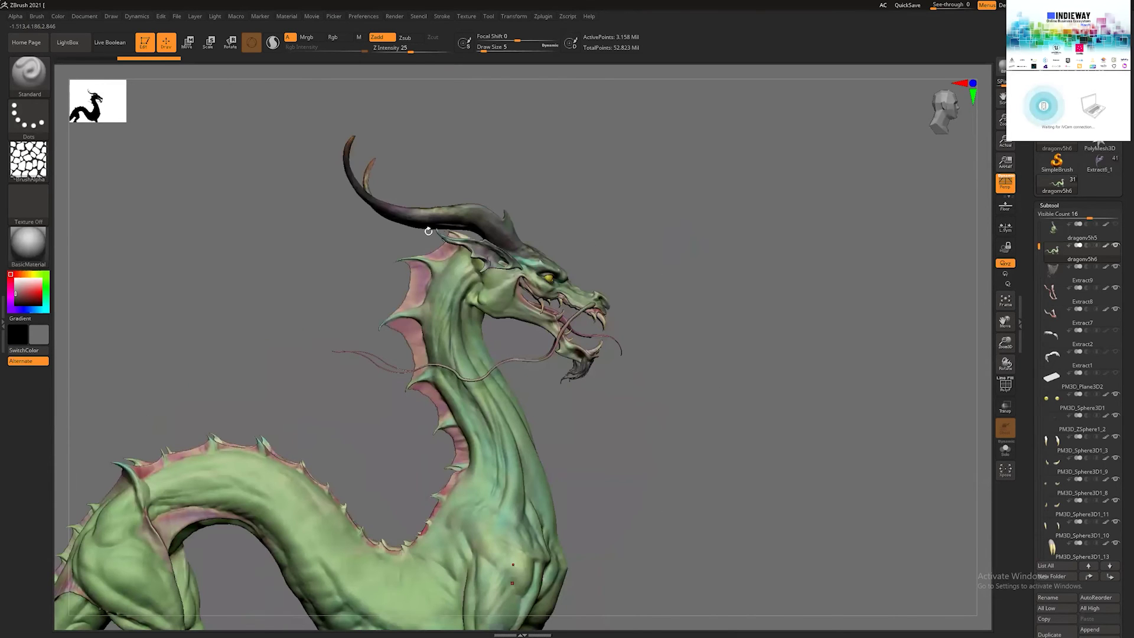
alt+drag(425, 444, 376, 495)
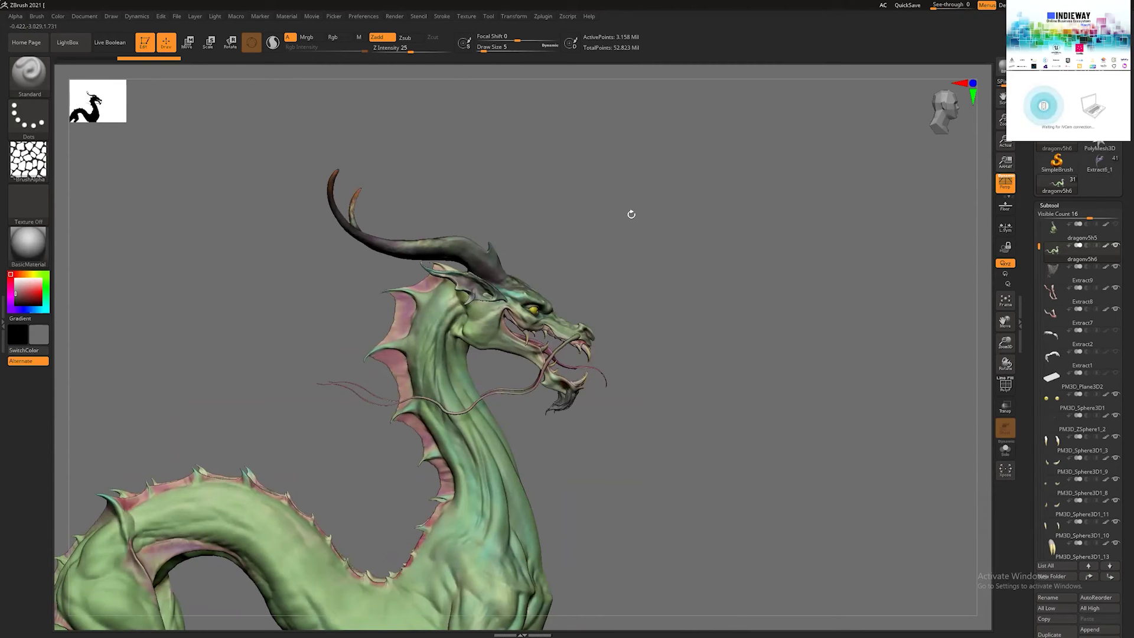
- Compare the dragon's face, open jaws, horns and neck fins between side and three-quarter views, moving in closer
drag(266, 172, 502, 195)
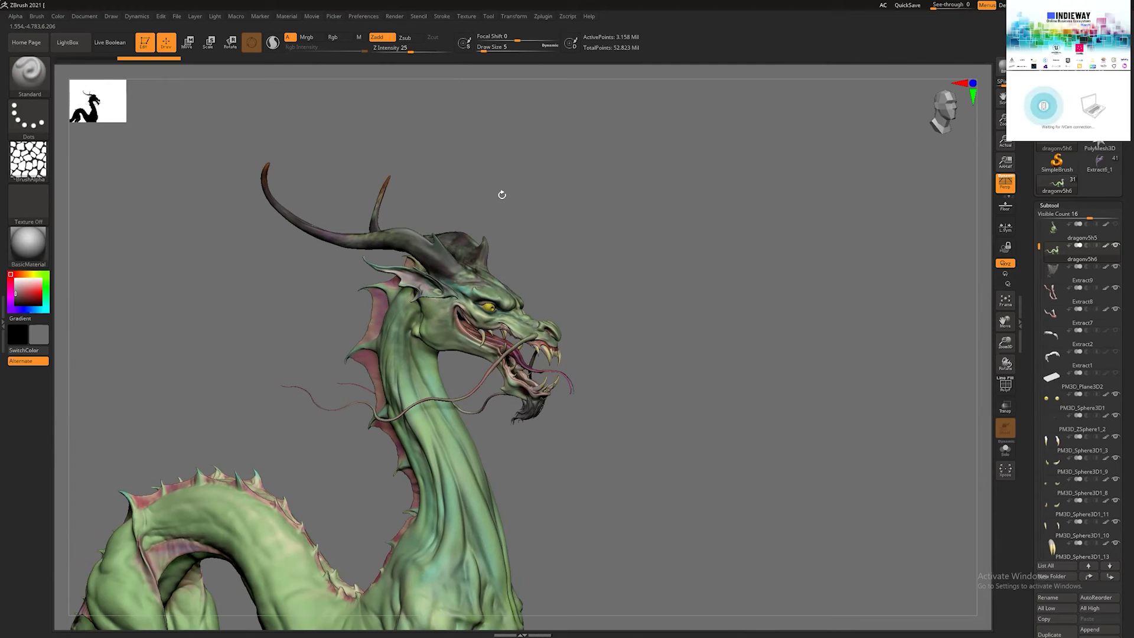
drag(546, 318, 839, 241)
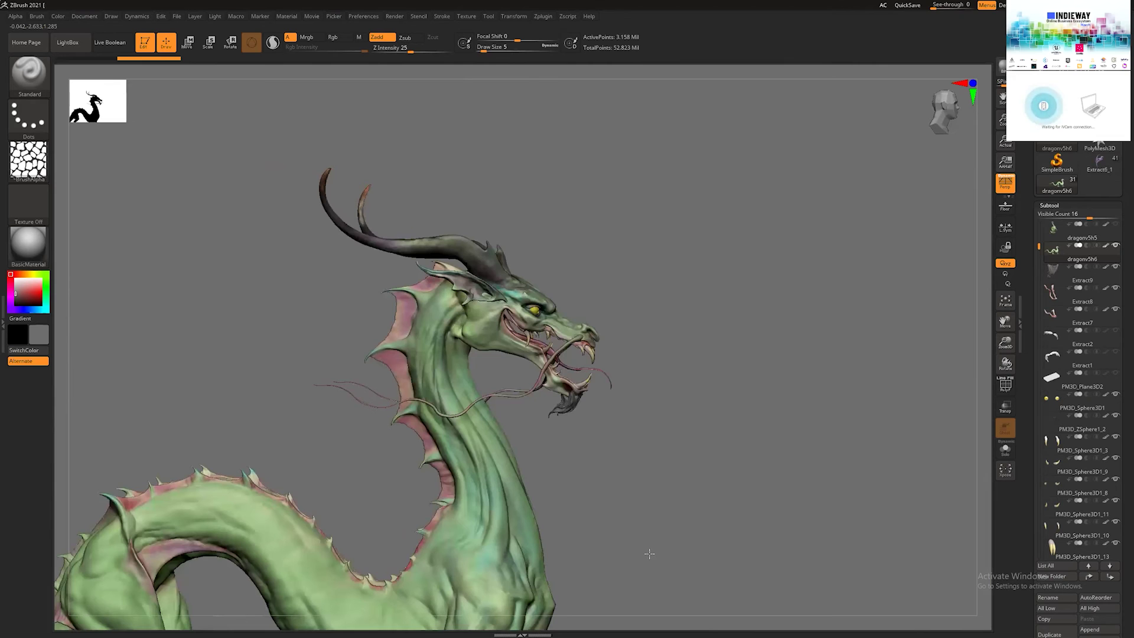
alt+drag(649, 552, 648, 551)
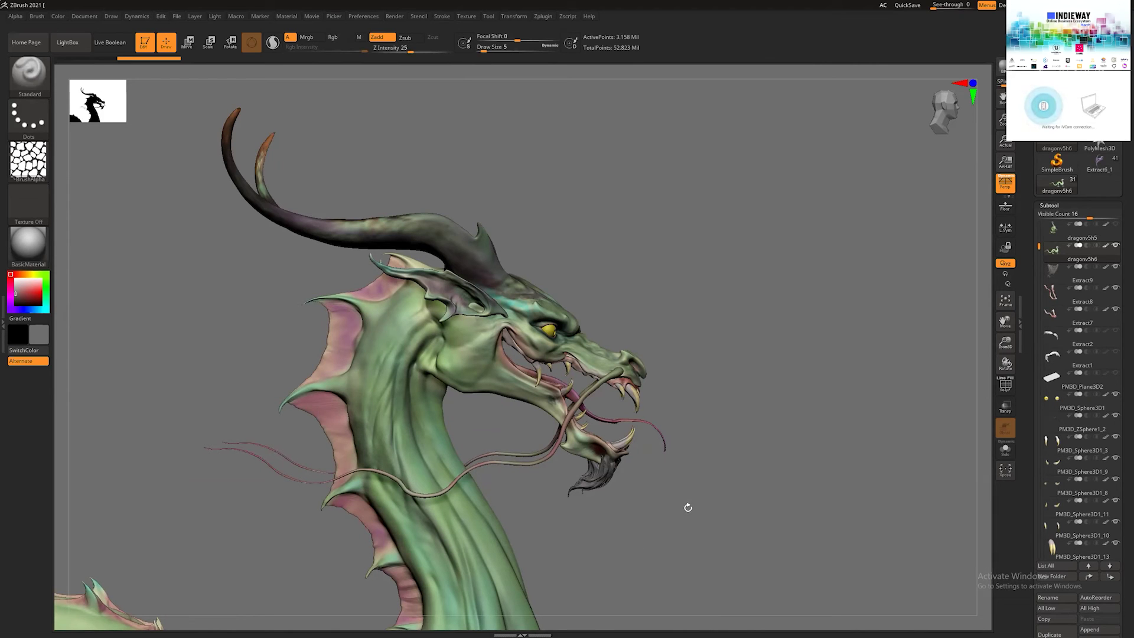
drag(682, 508, 797, 459)
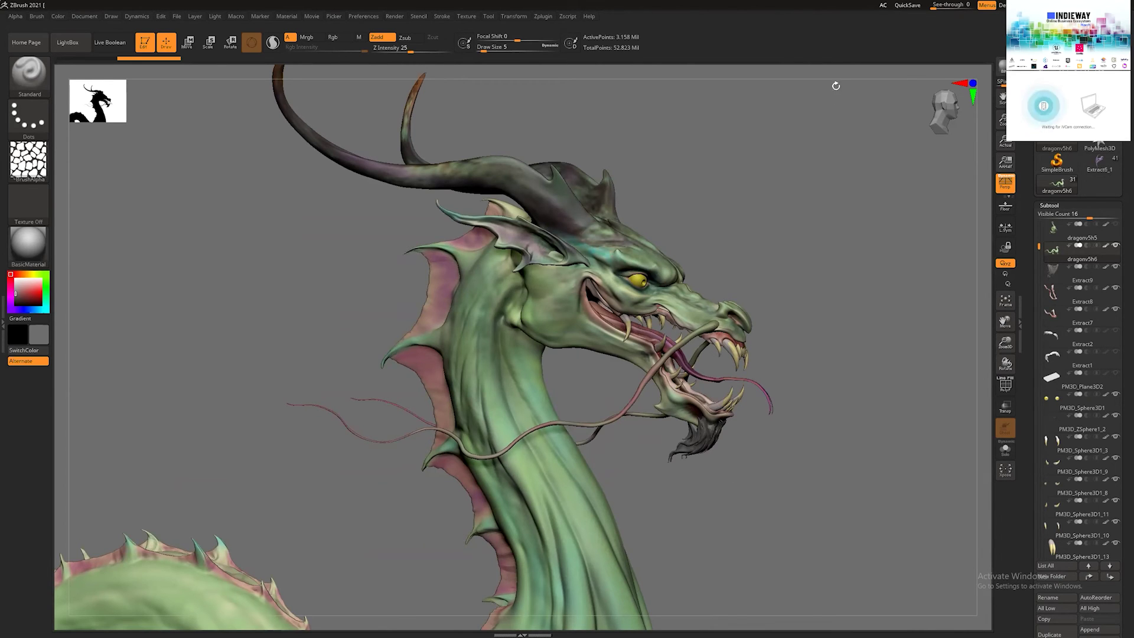
alt+drag(835, 84, 826, 99)
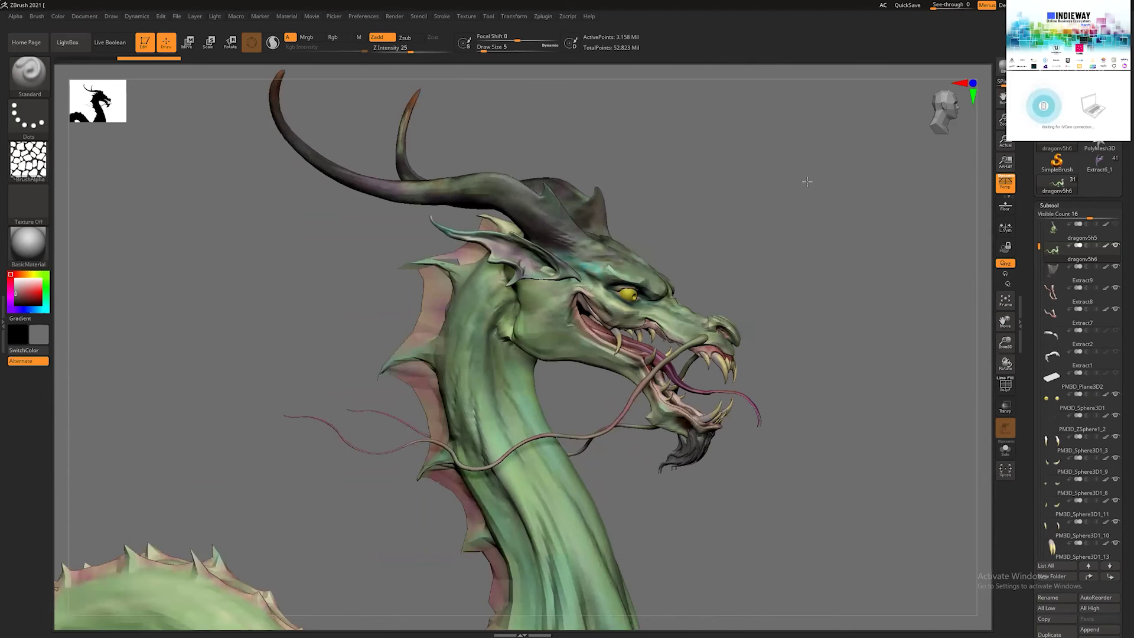
- Examine the dragon's chest, belly curve, legs and feet in a wider view of the whole body
alt+drag(807, 177, 697, 392)
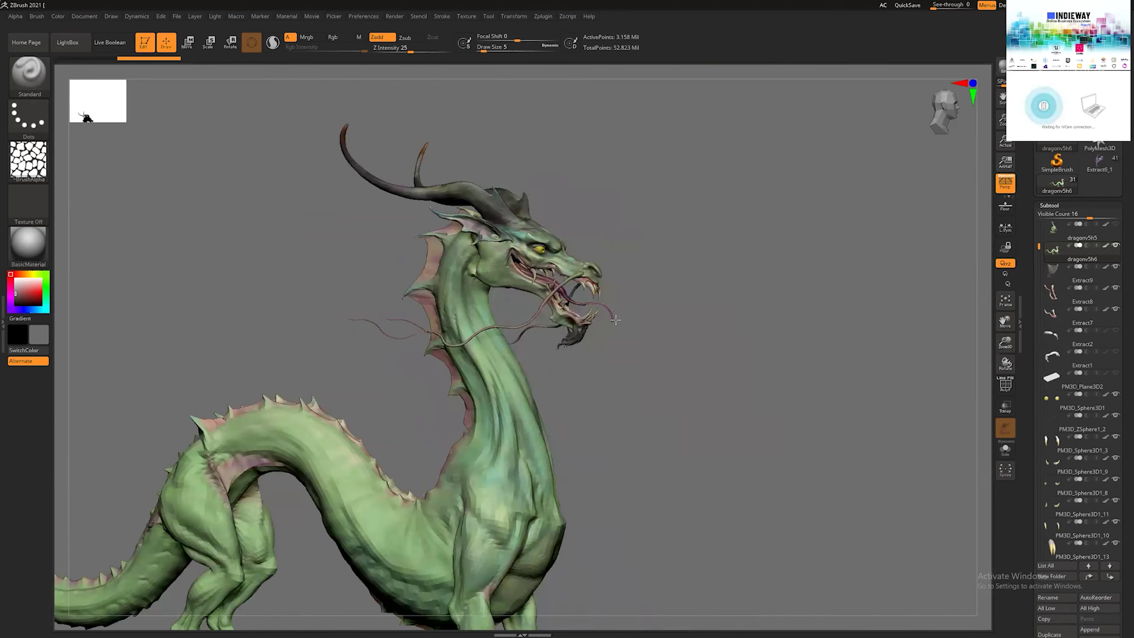
alt+drag(621, 328, 630, 305)
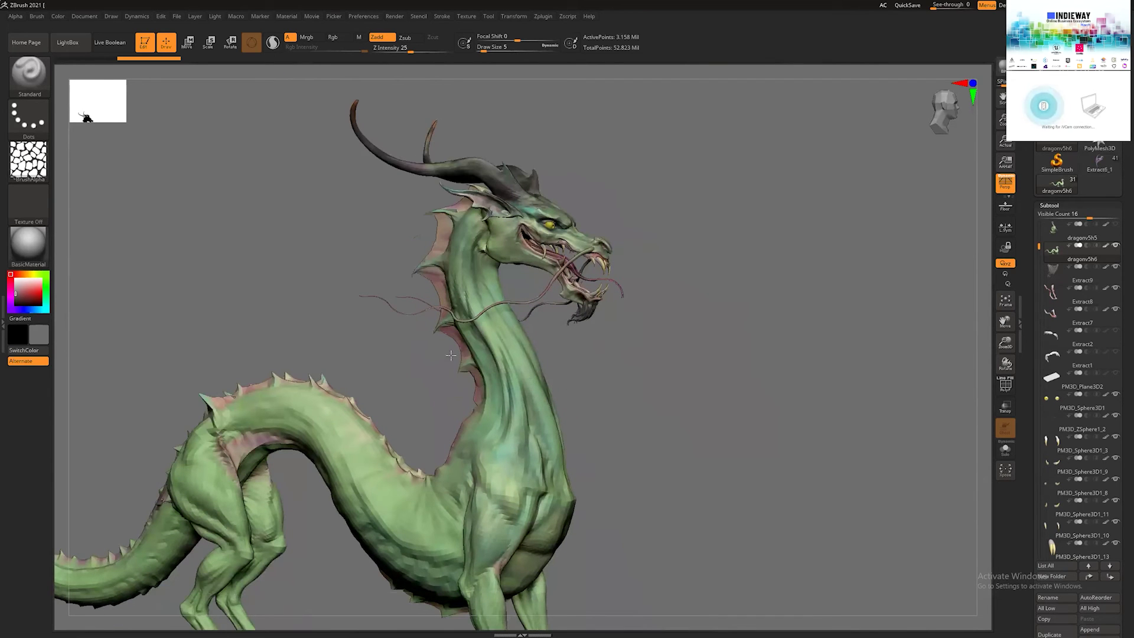
alt+drag(397, 246, 517, 97)
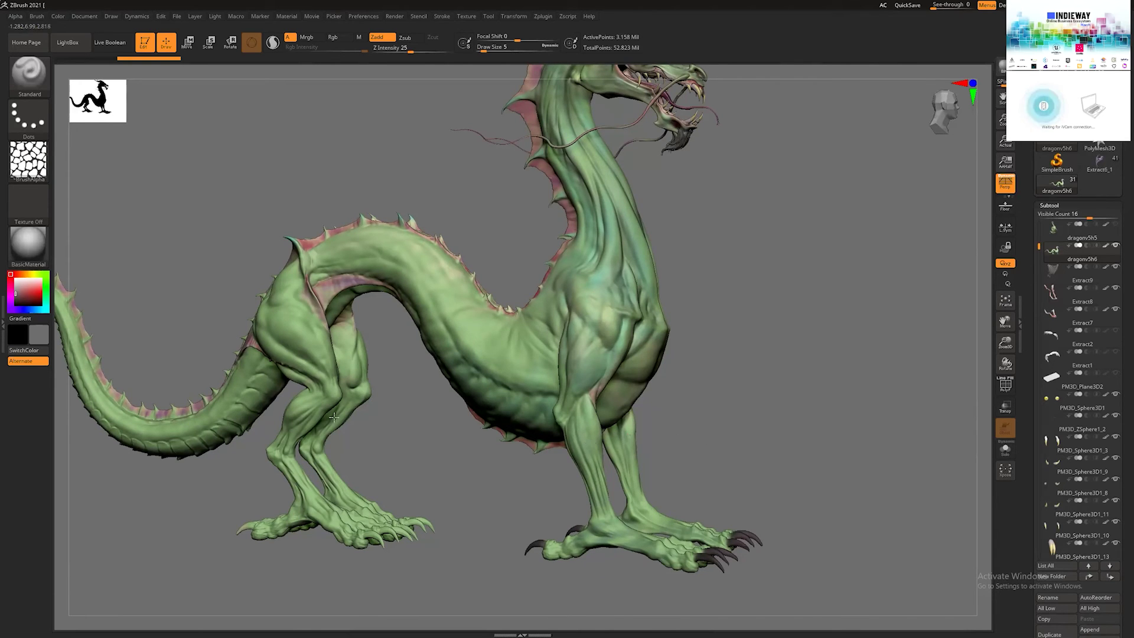
right_drag(293, 449, 296, 450)
drag(380, 451, 382, 451)
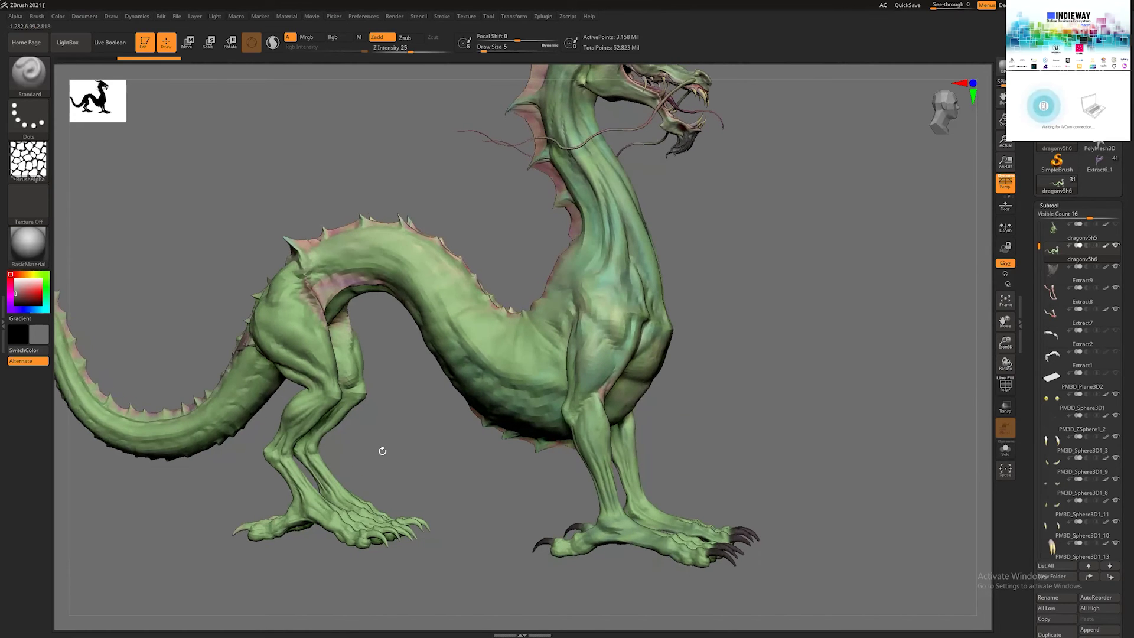
key(d)
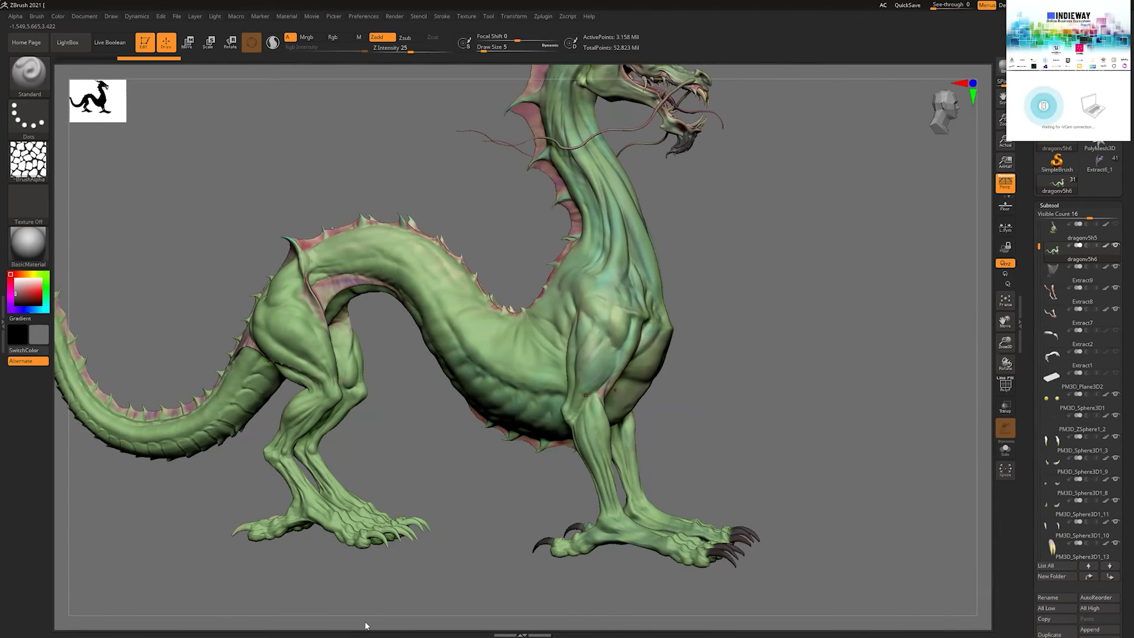
- Switch to File Explorer and open the Dragon folder on New Volume (D:)
mouse_move(366, 636)
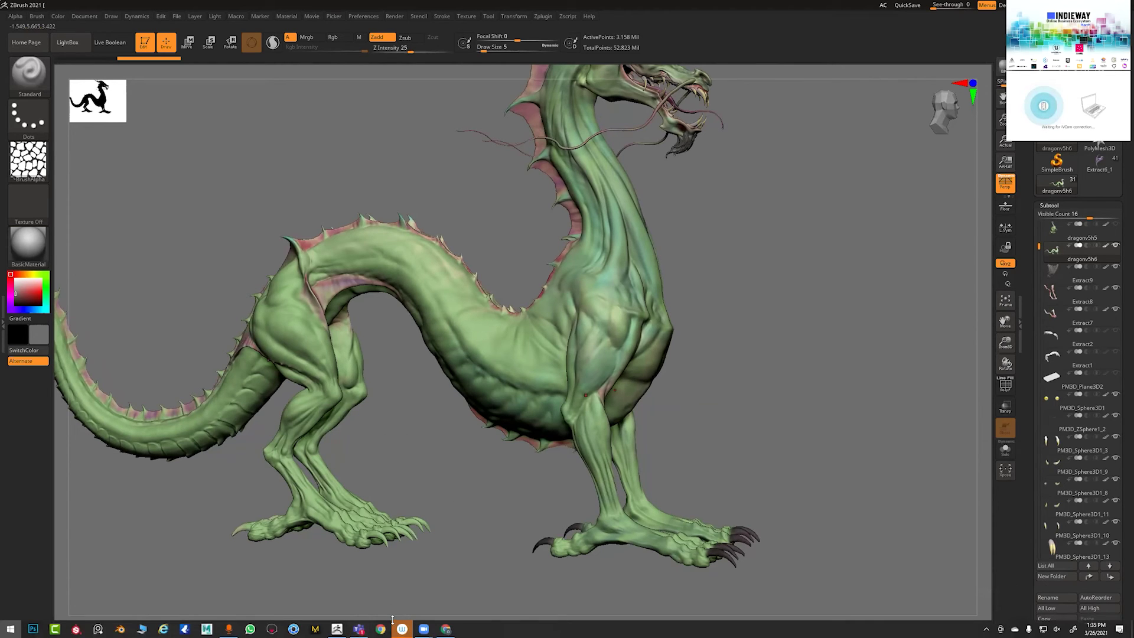
key(super)
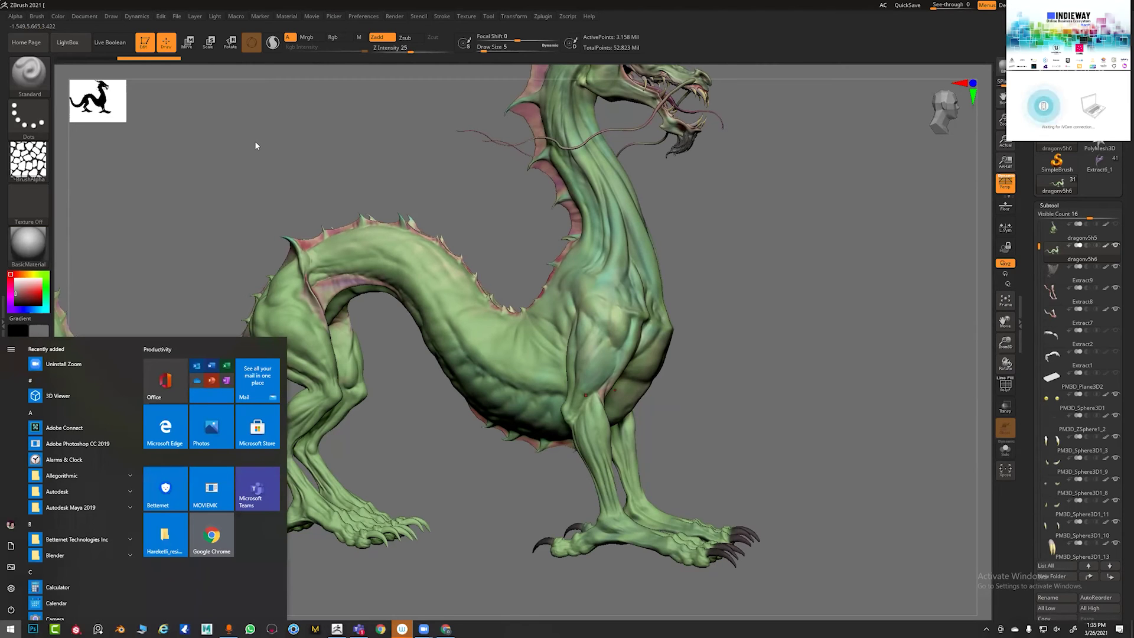
key(super+e)
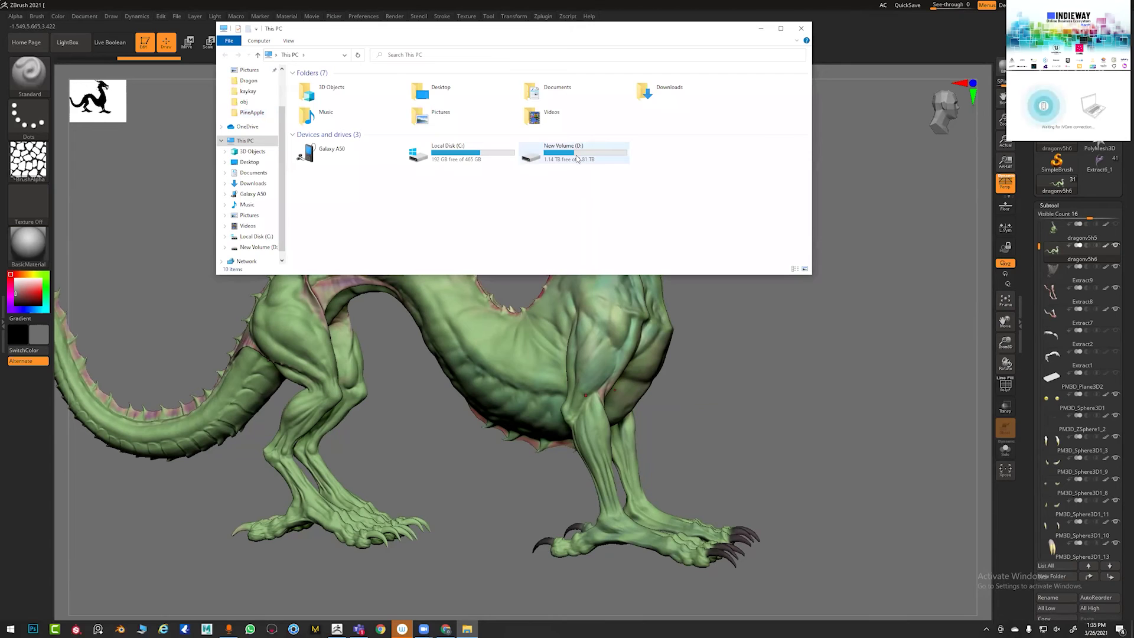
double_click(577, 159)
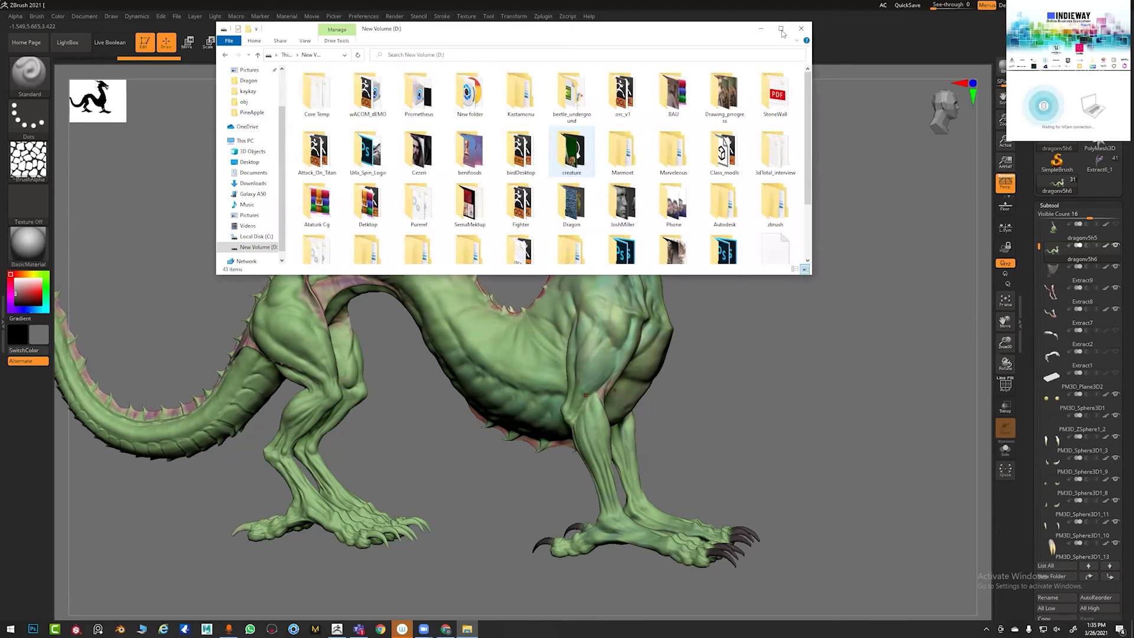
click(249, 80)
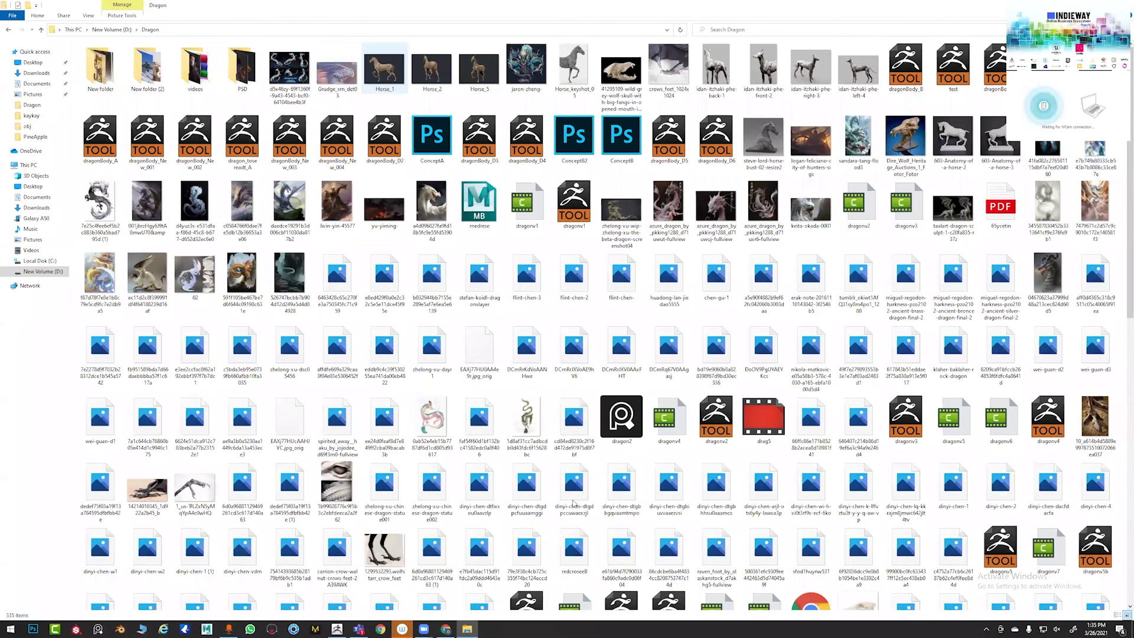
- Find the image ZBrush Document3.jpg among the dragon project files and open it in Photos
key(p)
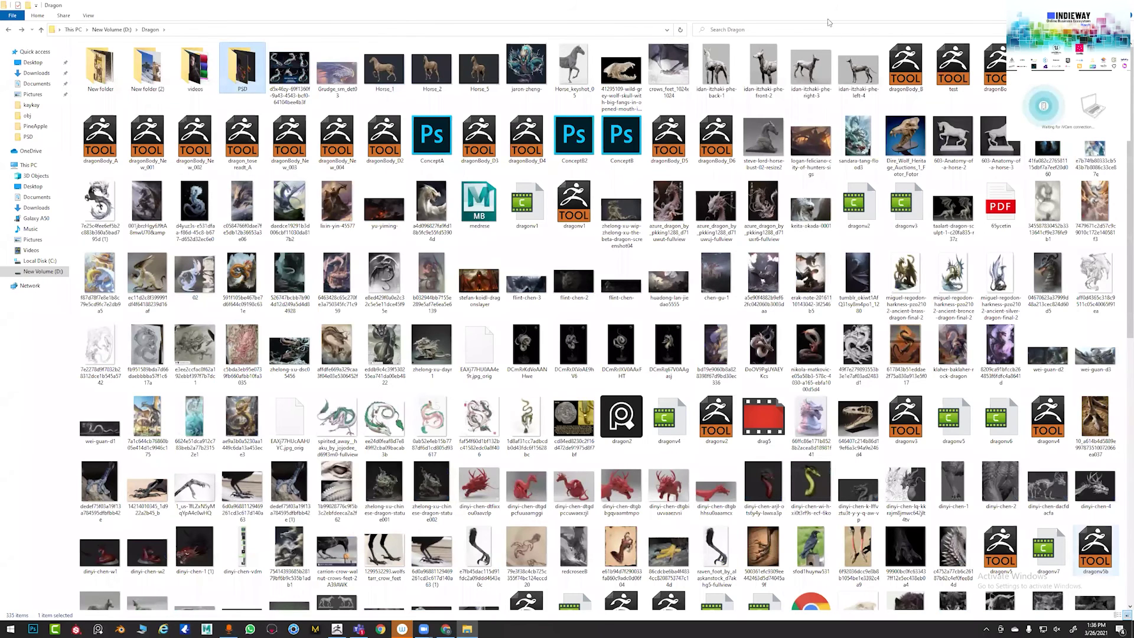
key(z)
key(Return)
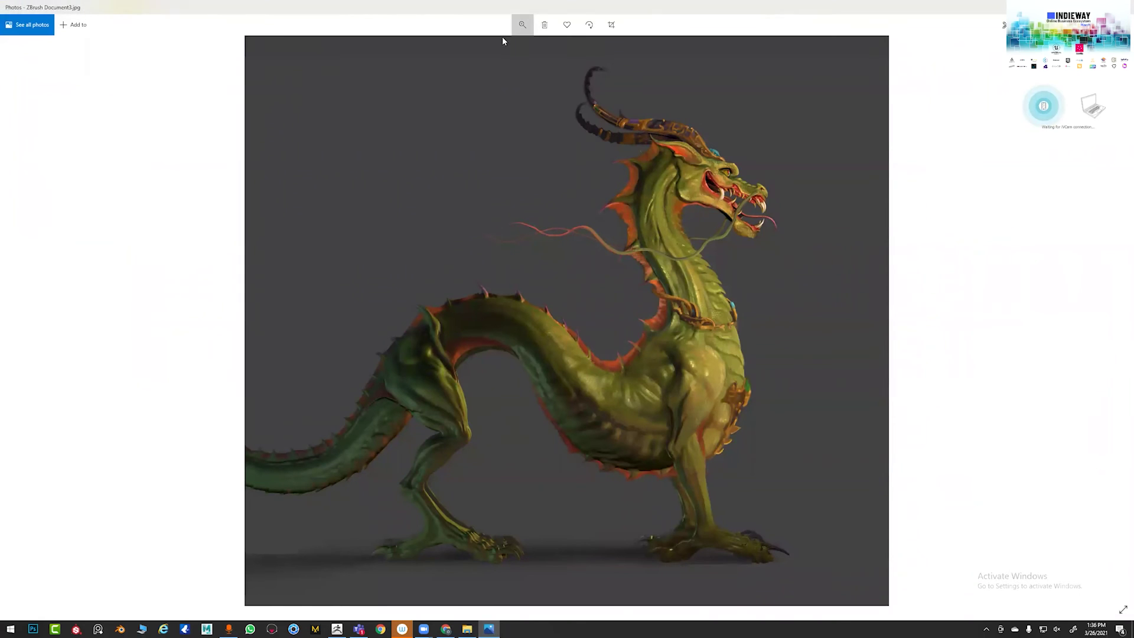
- Examine the dragon concept painting up close, from the ornamented horns, head and neck chain to the body, legs and feet
click(522, 24)
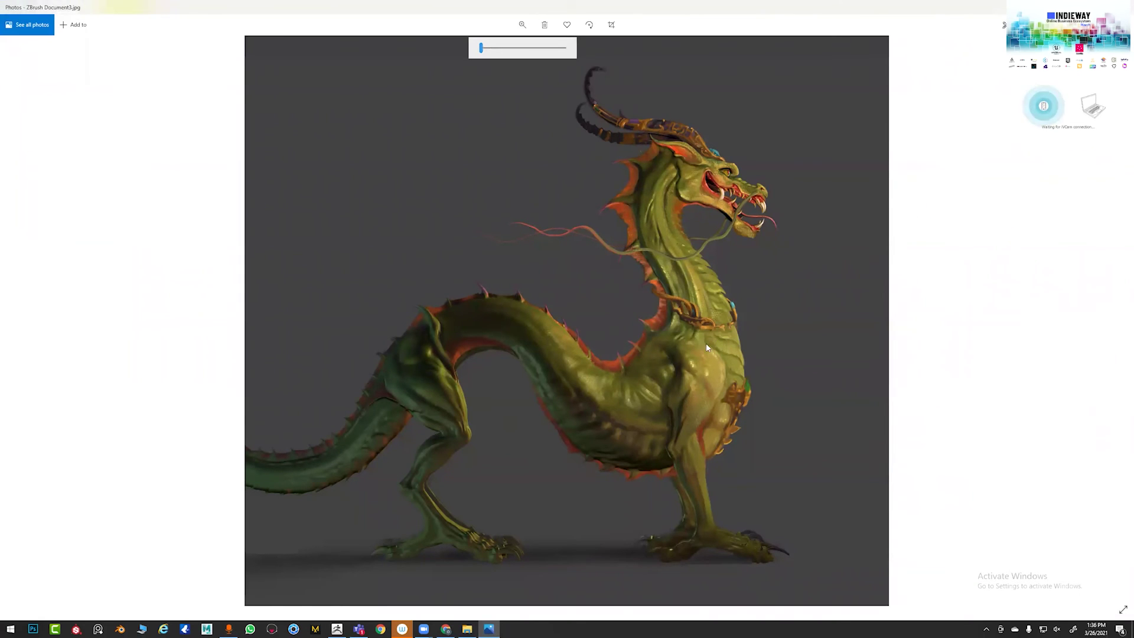
scroll(713, 388, up, 2)
scroll(809, 337, down, 3)
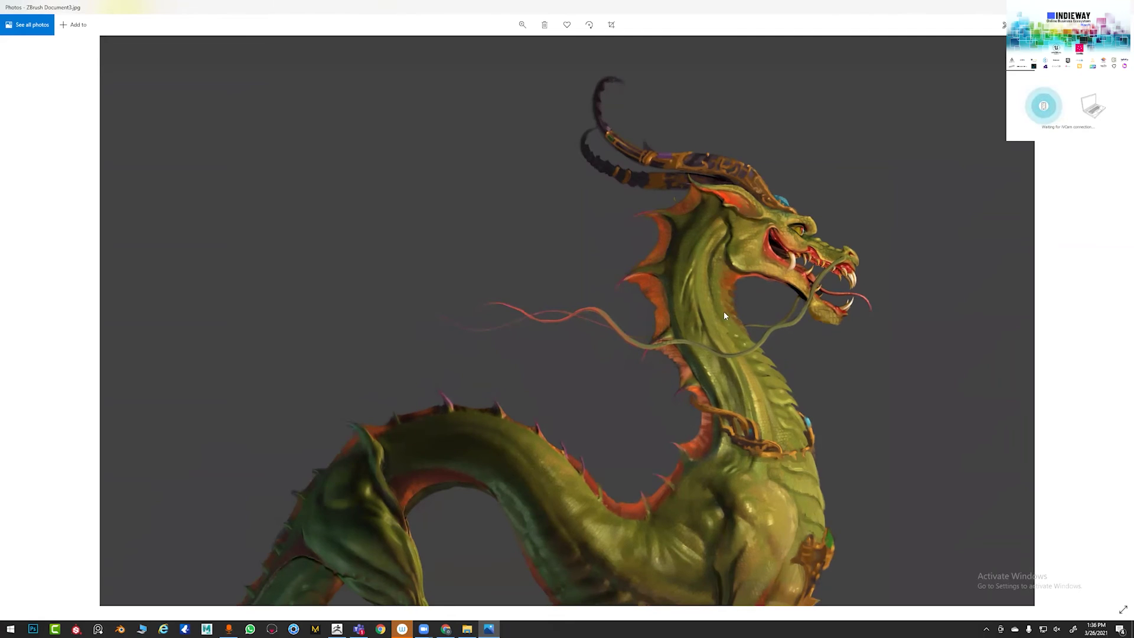
drag(725, 313, 726, 296)
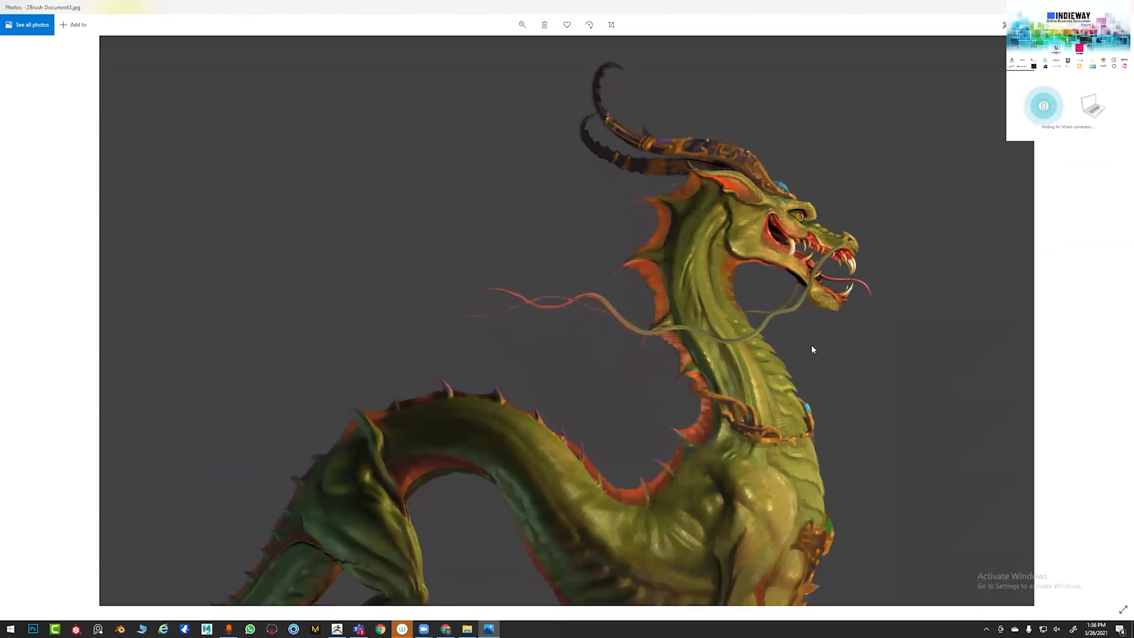
scroll(810, 345, down, 3)
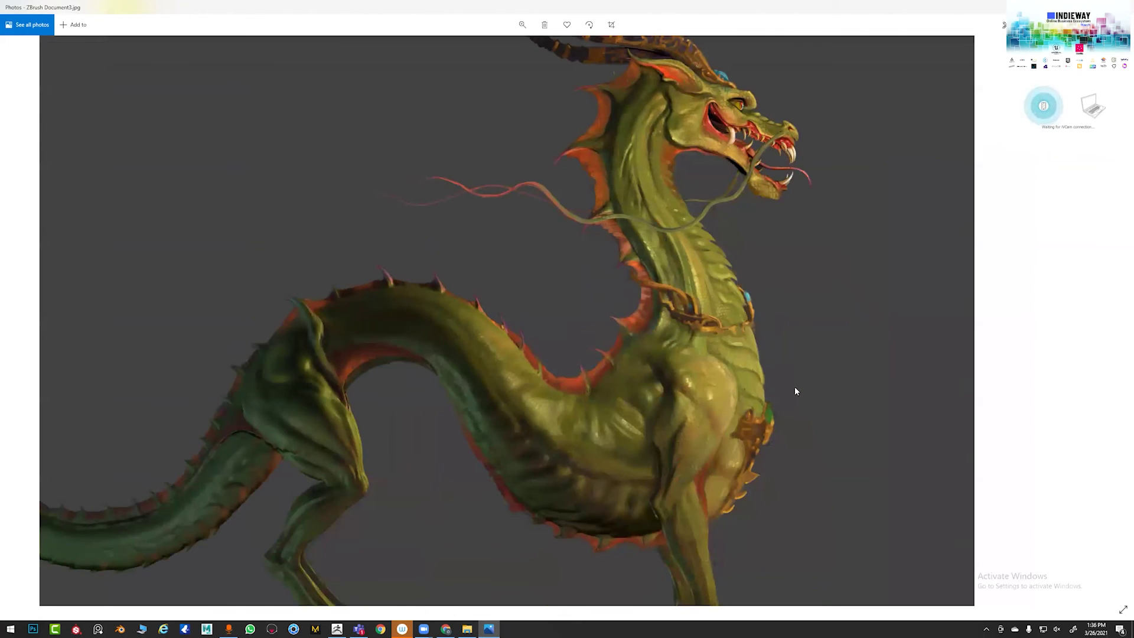
scroll(795, 385, down, 2)
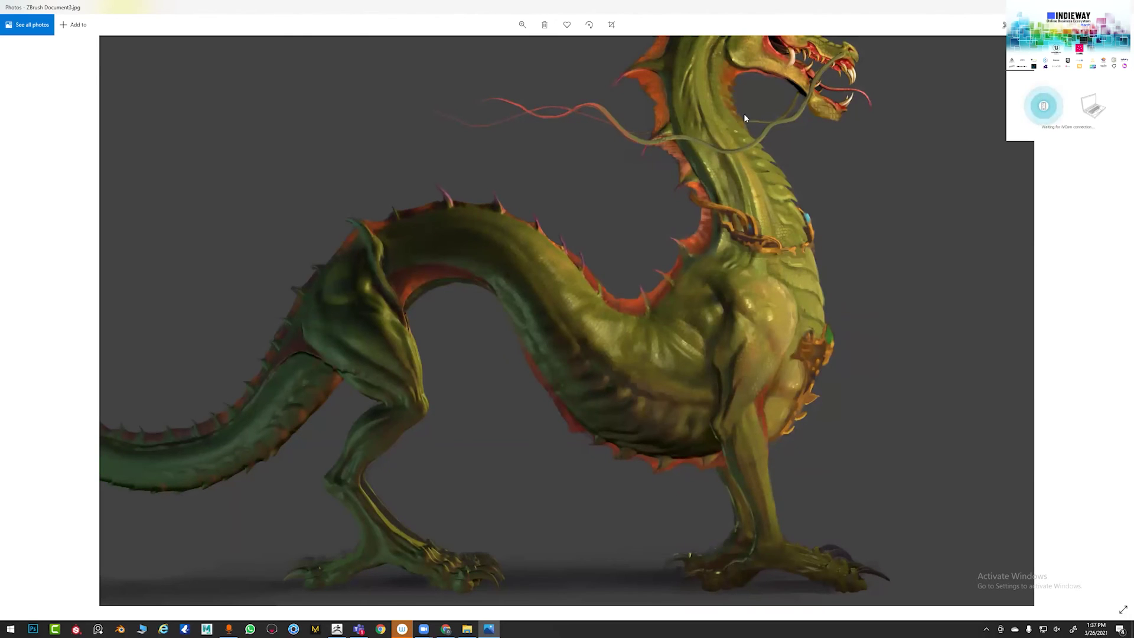
drag(744, 101, 784, 201)
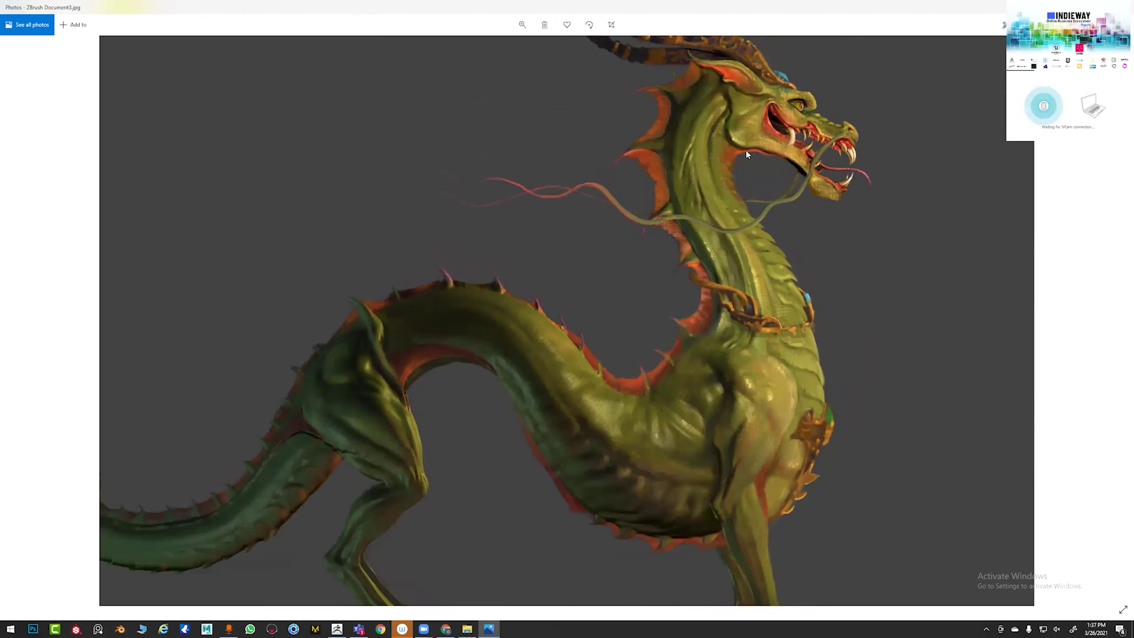
drag(740, 83, 740, 144)
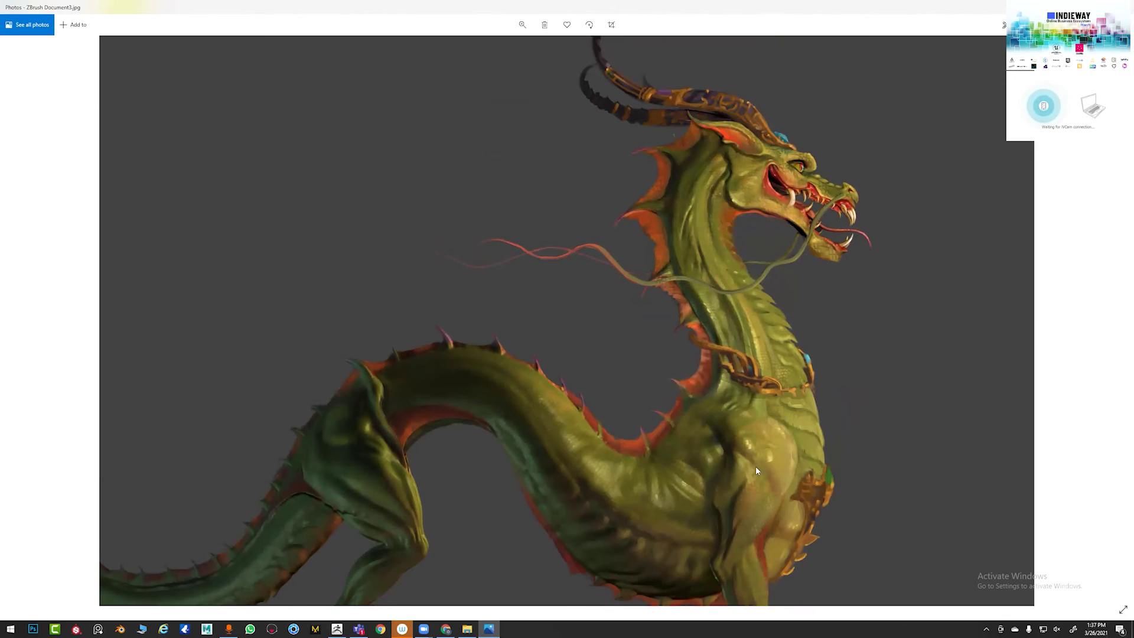
click(521, 25)
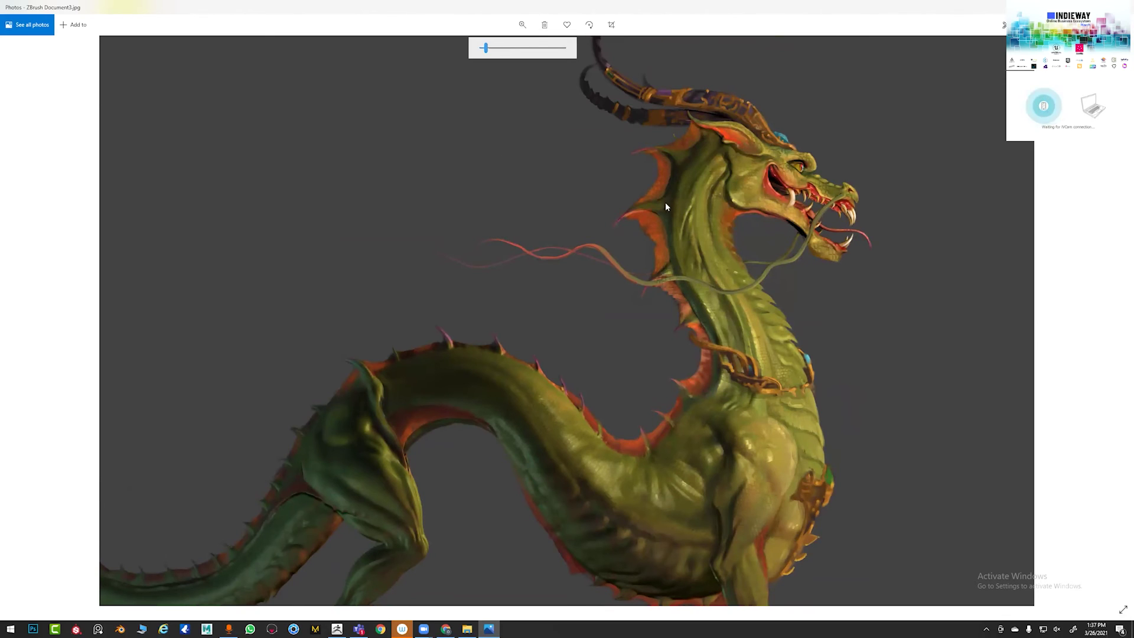
- Examine the painted dragon's back, chest and belly up close, finishing on a view of the whole painting
scroll(506, 350, up, 2)
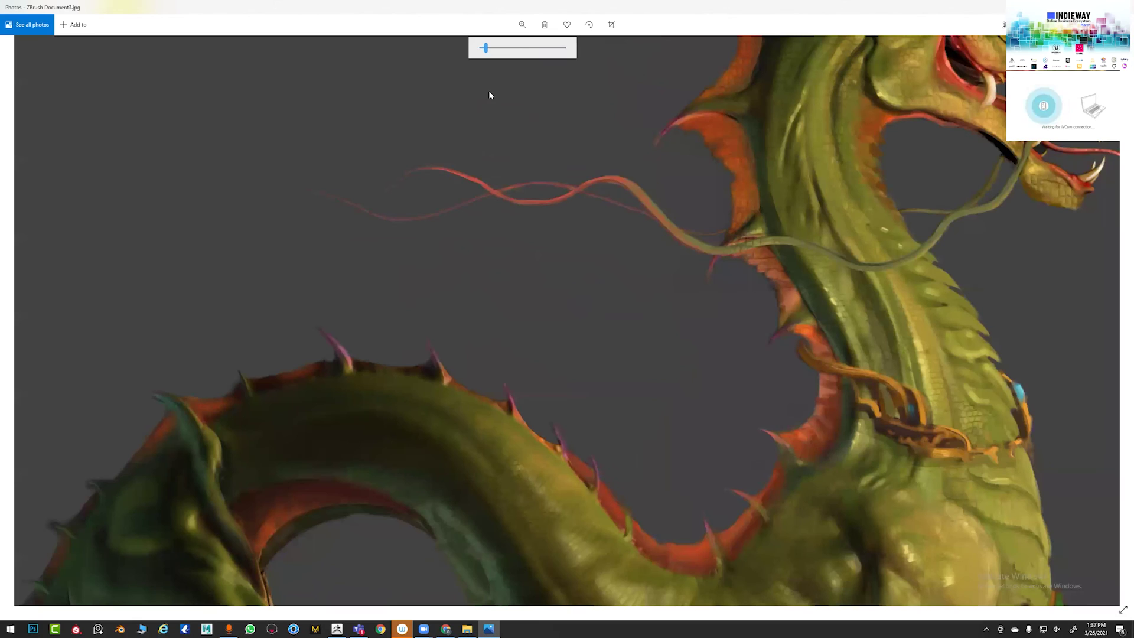
drag(935, 483, 522, 137)
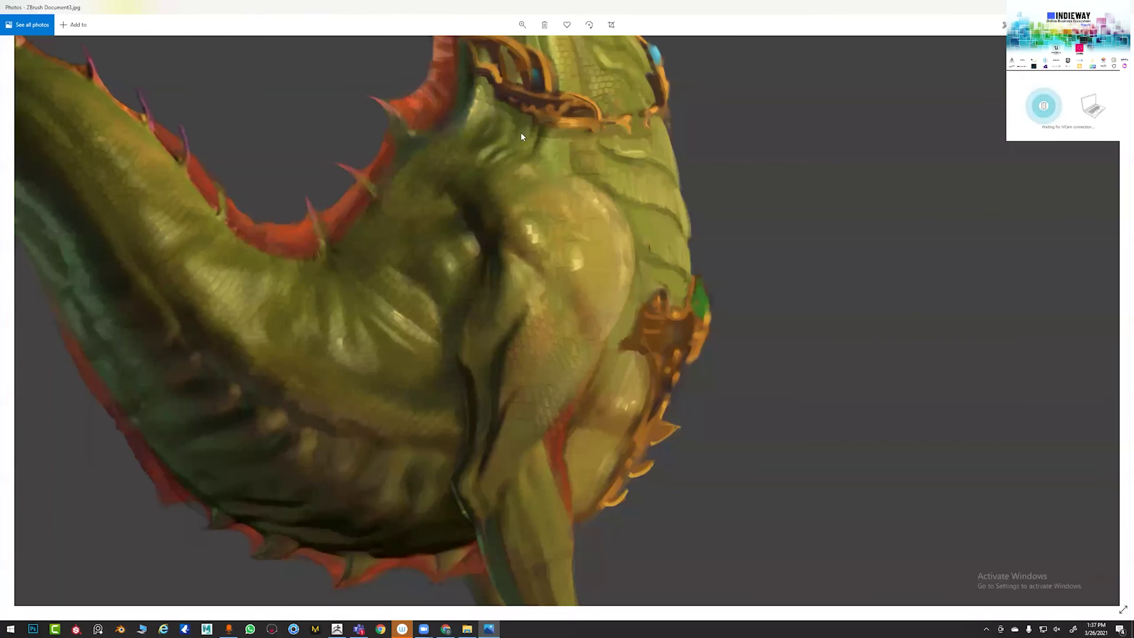
scroll(740, 323, down, 5)
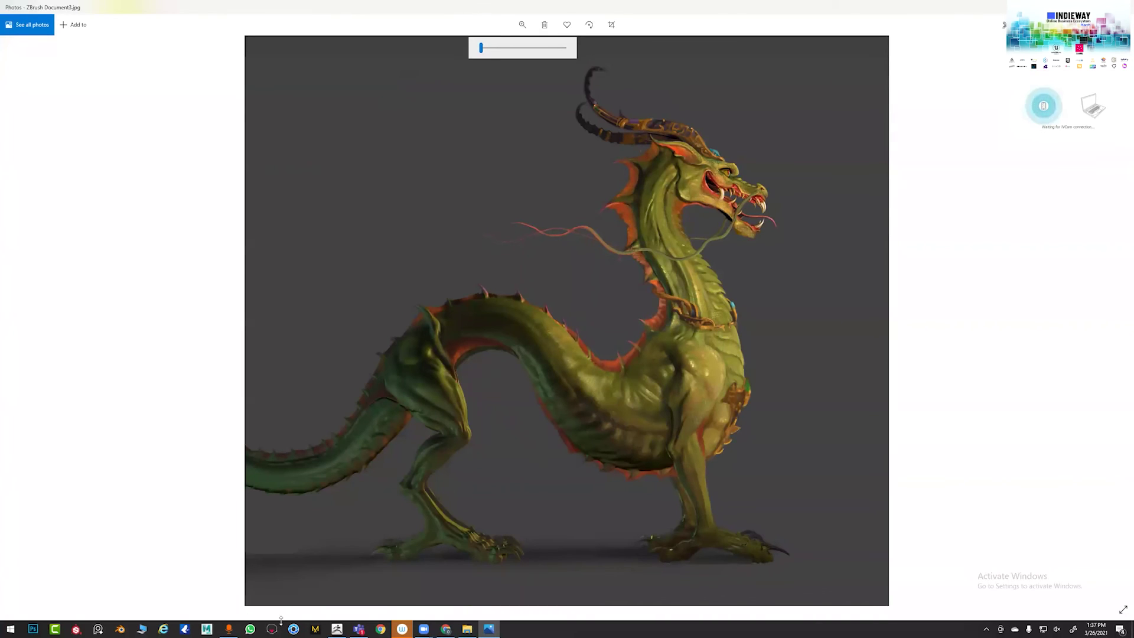
- Compare the dragon model in ZBrush with its concept painting in Photos, finishing back on the ZBrush model
click(339, 626)
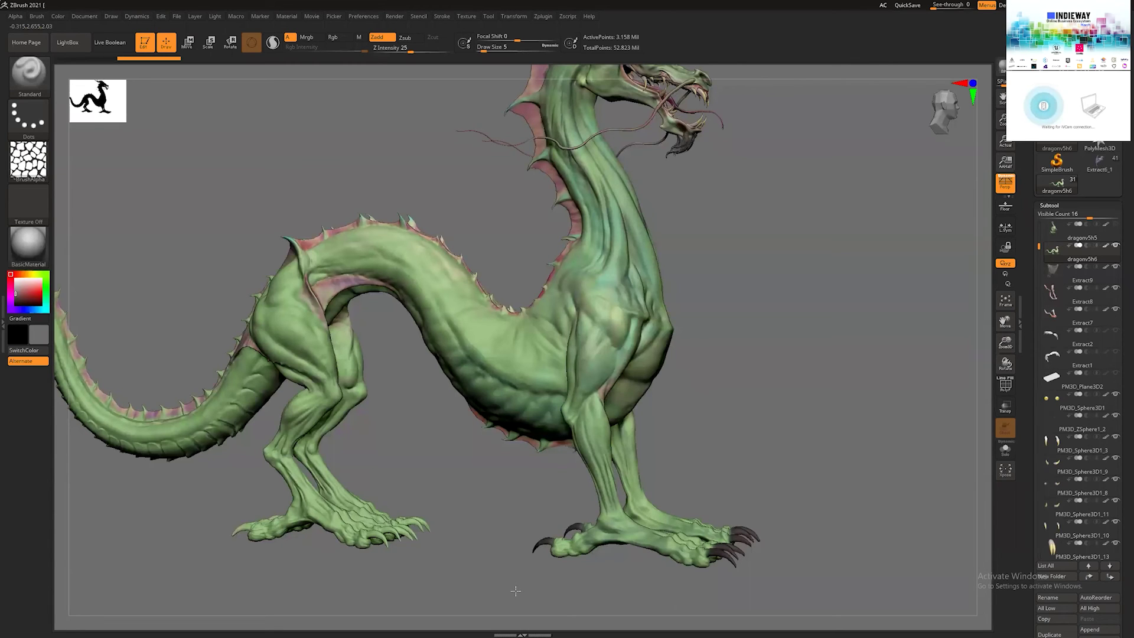
drag(362, 621, 369, 609)
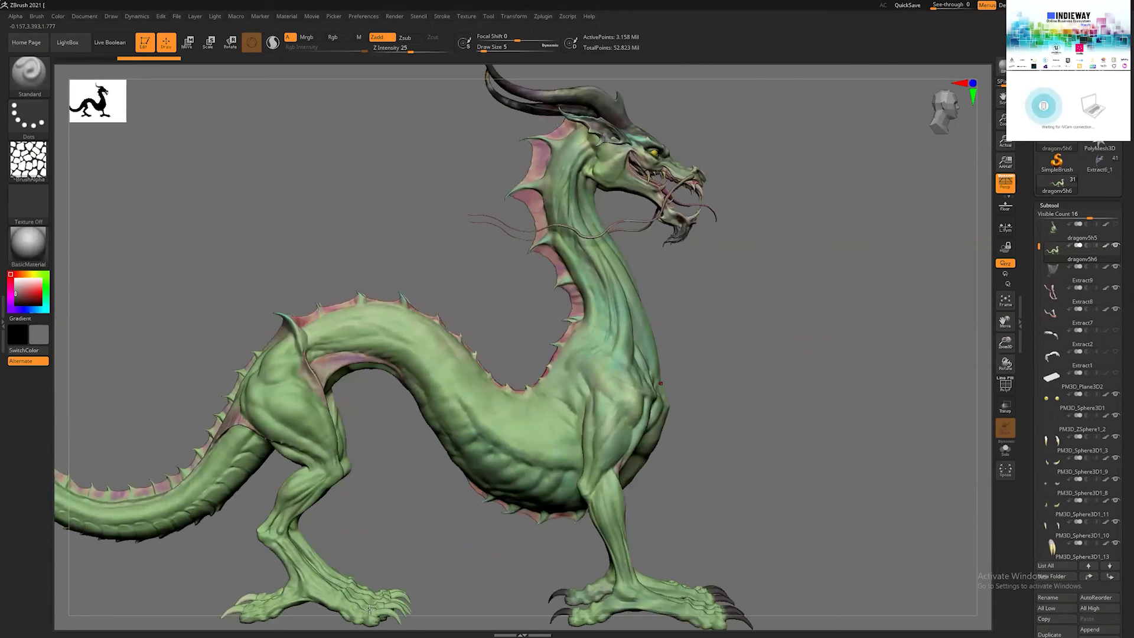
key(super)
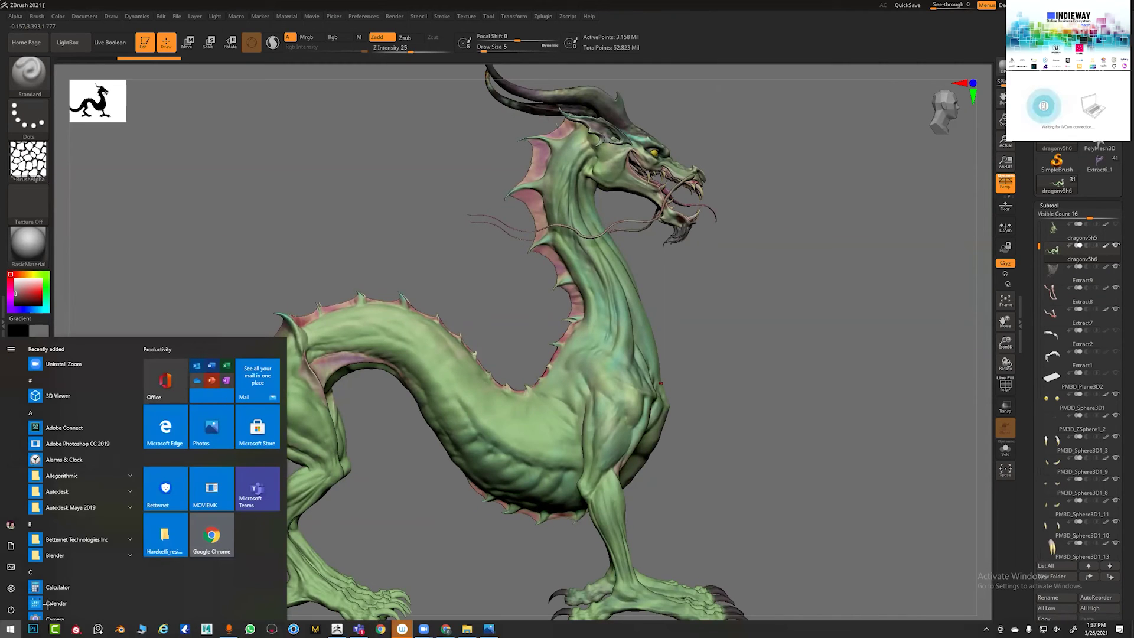
click(463, 632)
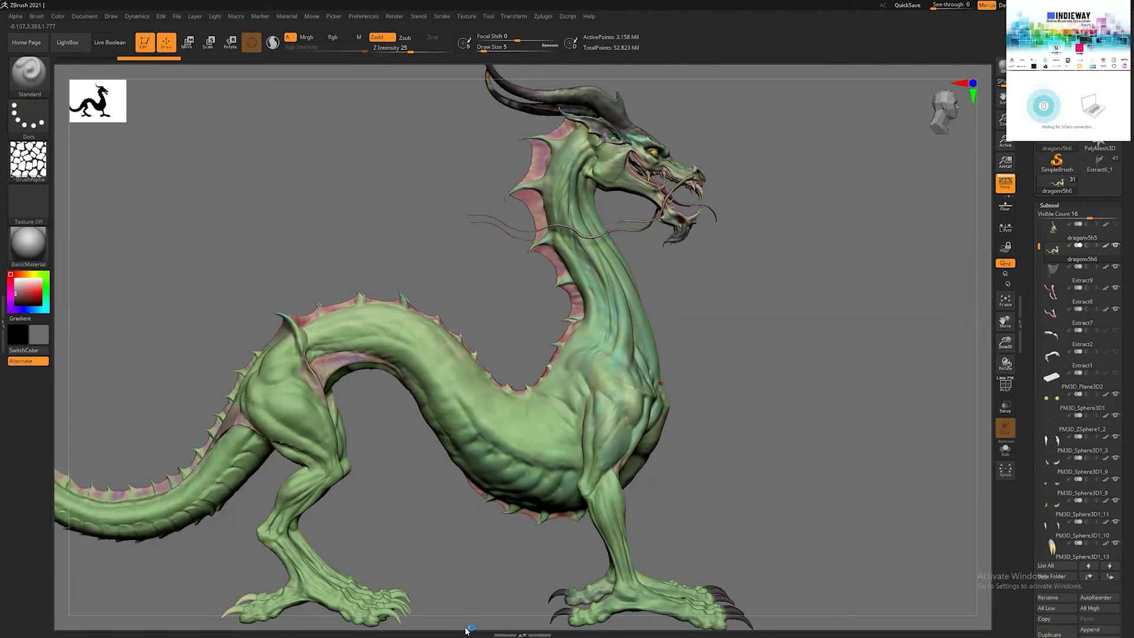
key(super)
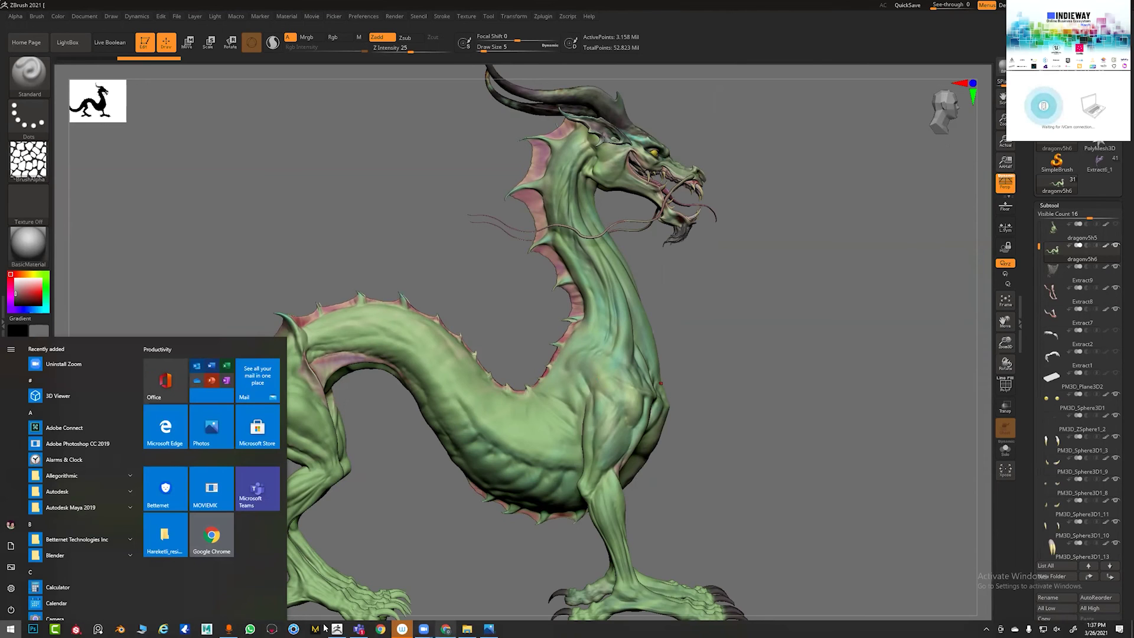
click(489, 629)
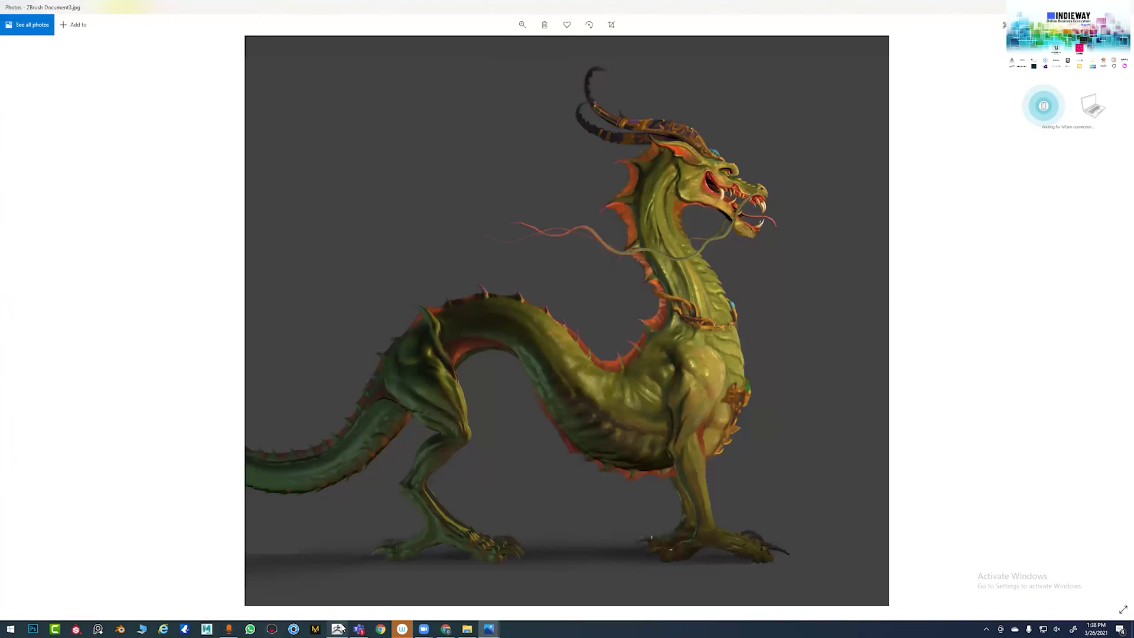
mouse_move(339, 627)
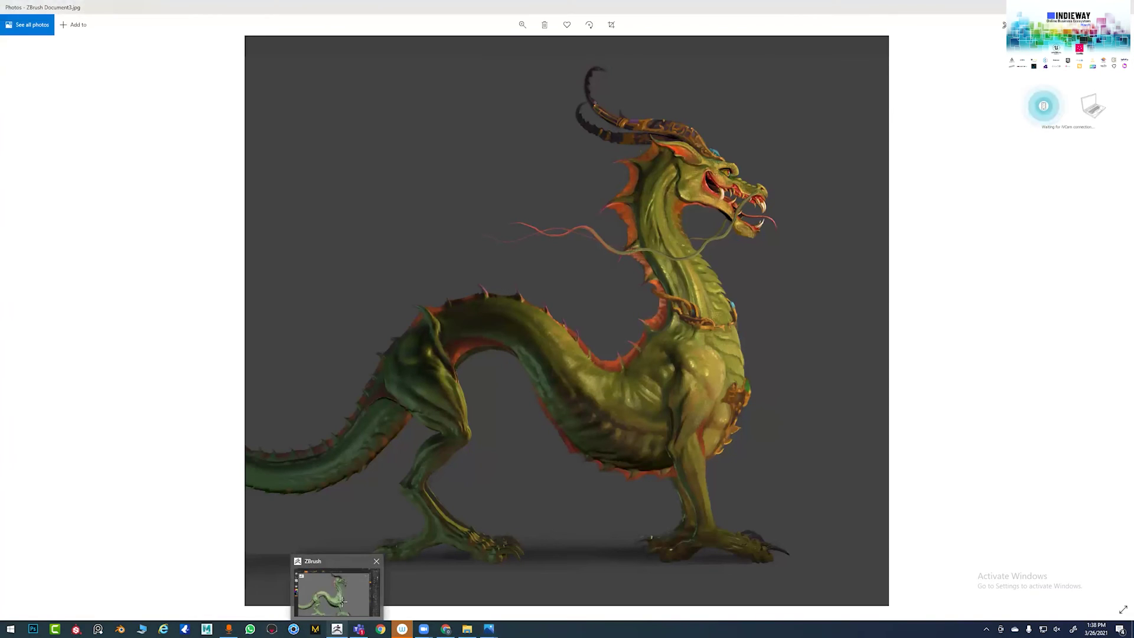
click(342, 600)
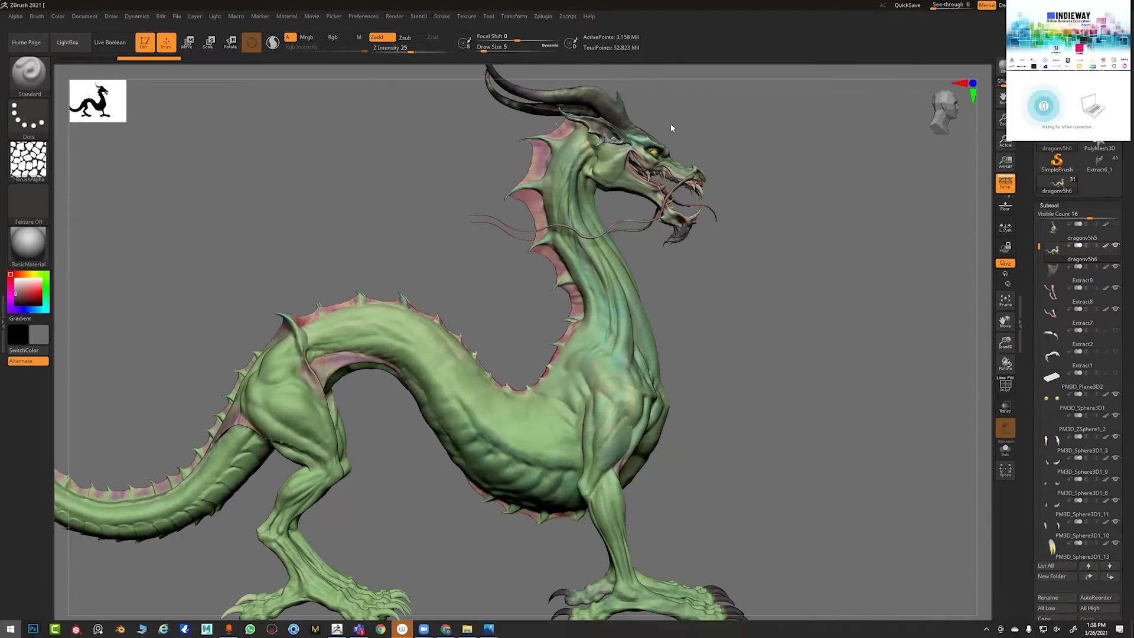
- Switch to File Explorer and view Env_Gate_Detail_v4 and the pencil gate sketch from the Env1 folder of guardian of fate
key(alt+Tab)
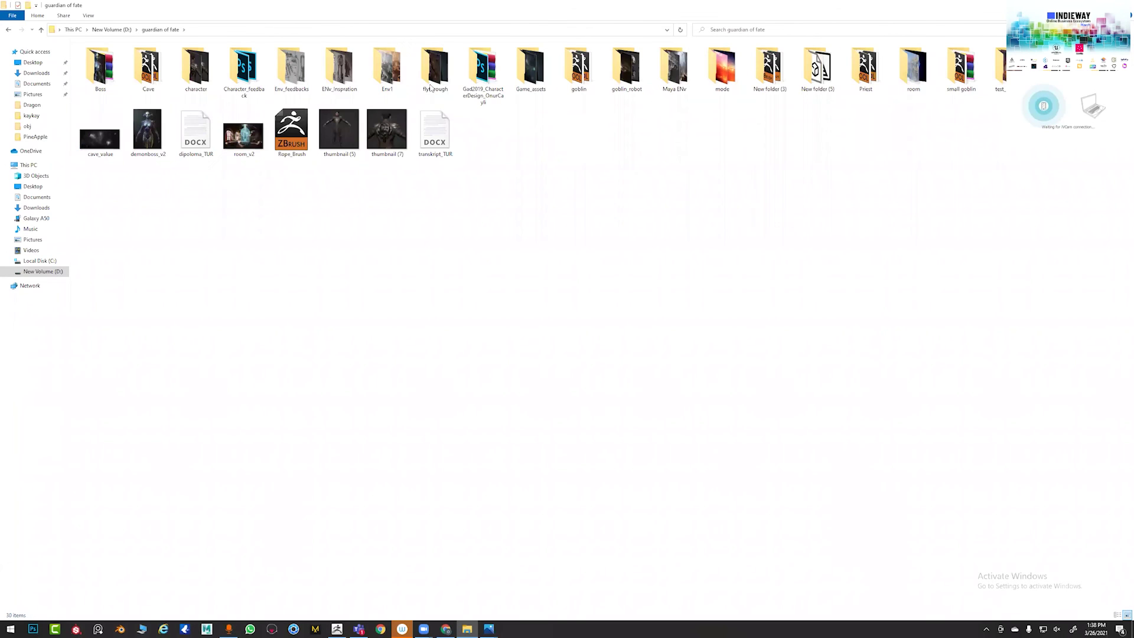
double_click(397, 68)
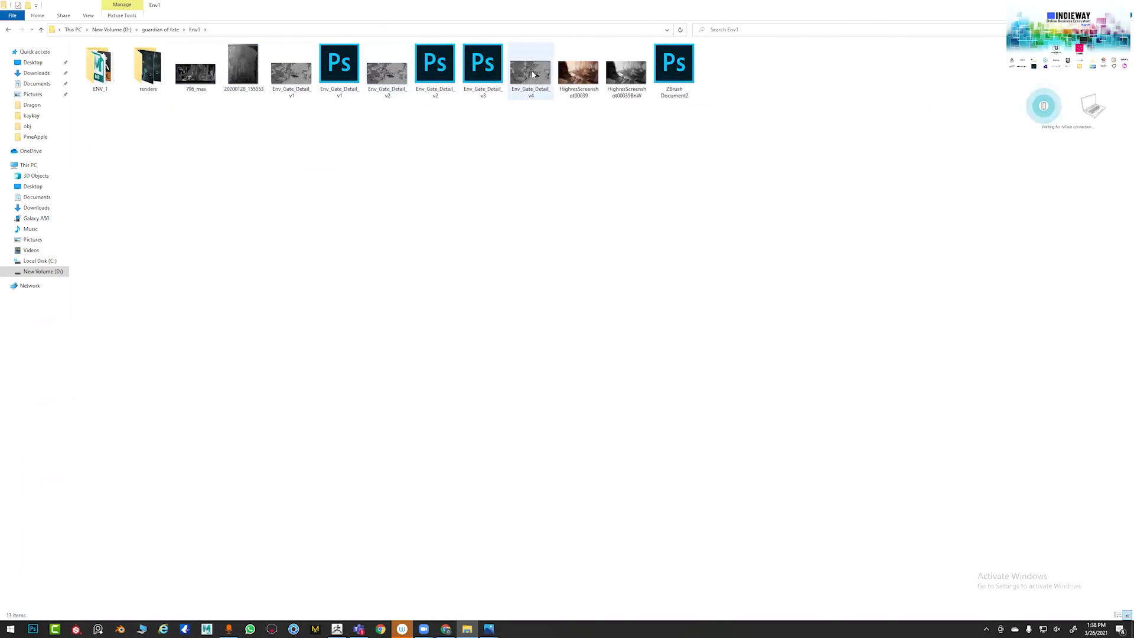
double_click(534, 80)
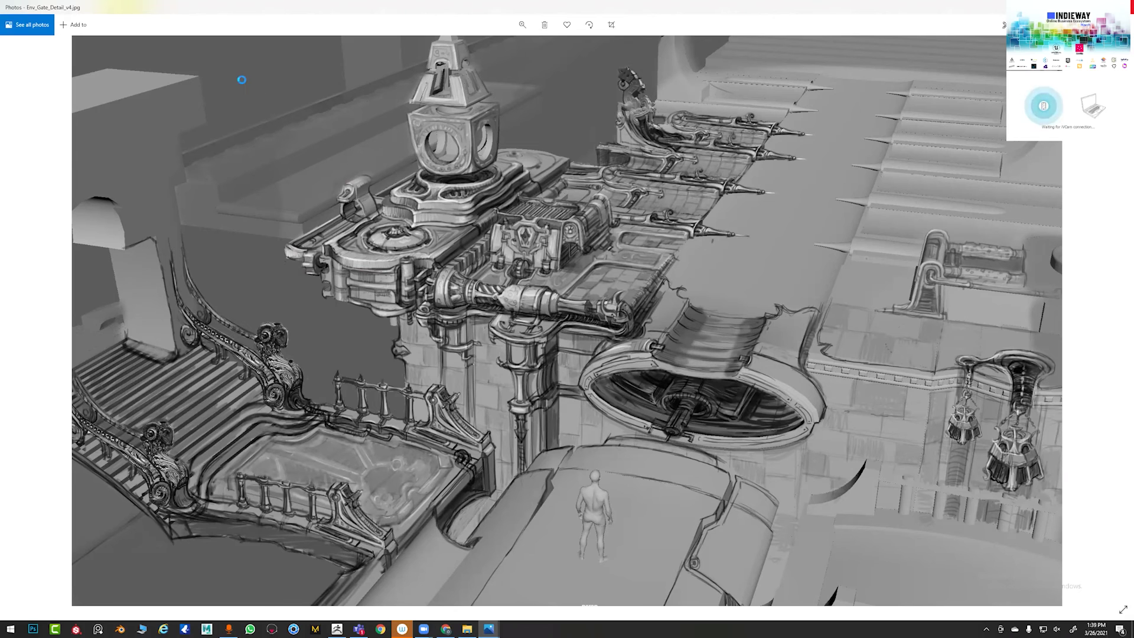
key(Right)
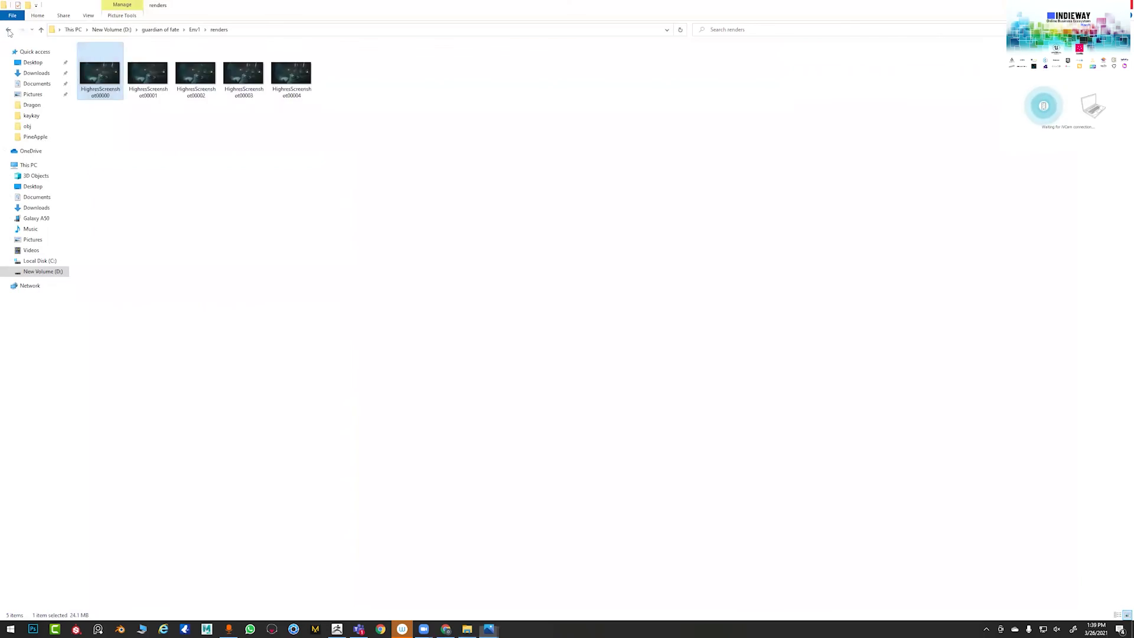
- Return to the guardian of fate folder and view the room_v2 image, closing it when finished
click(10, 33)
click(8, 31)
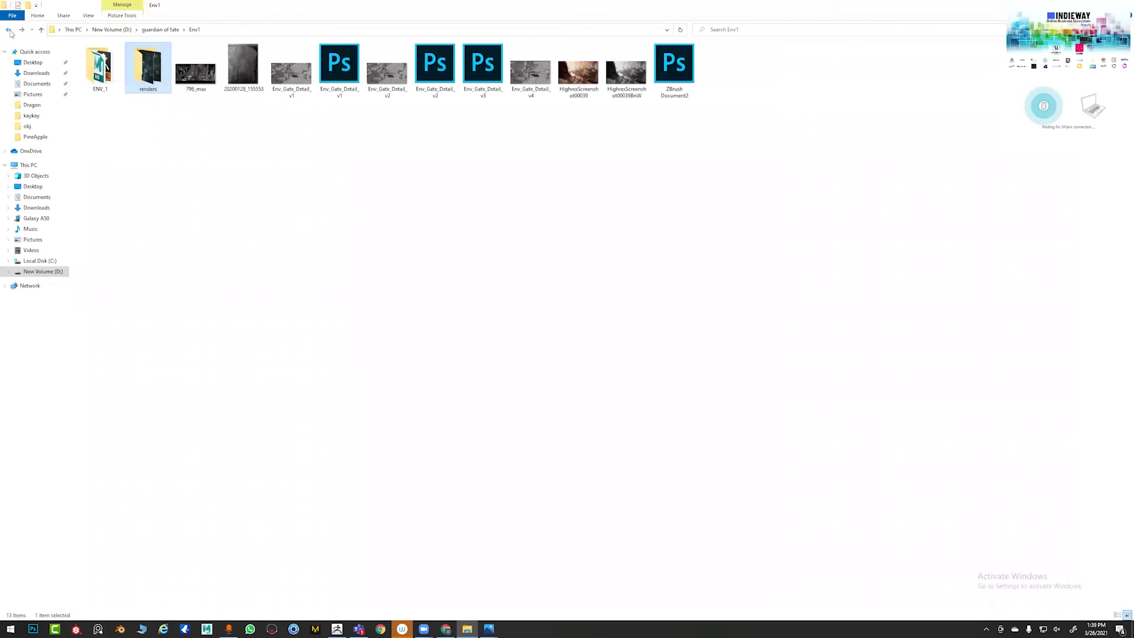
click(10, 30)
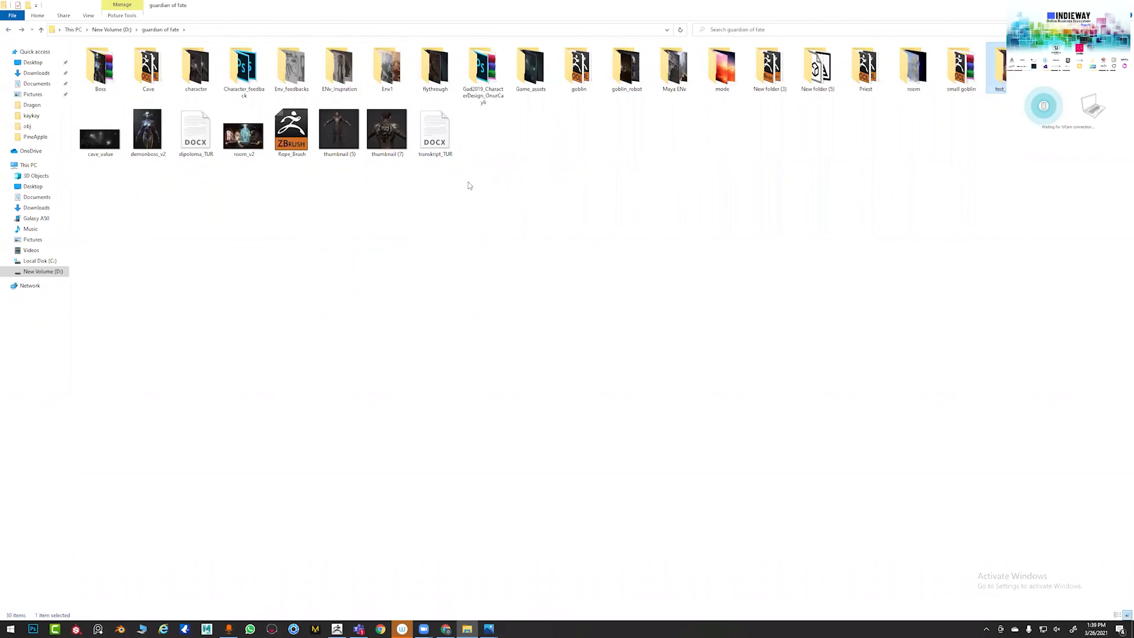
double_click(257, 147)
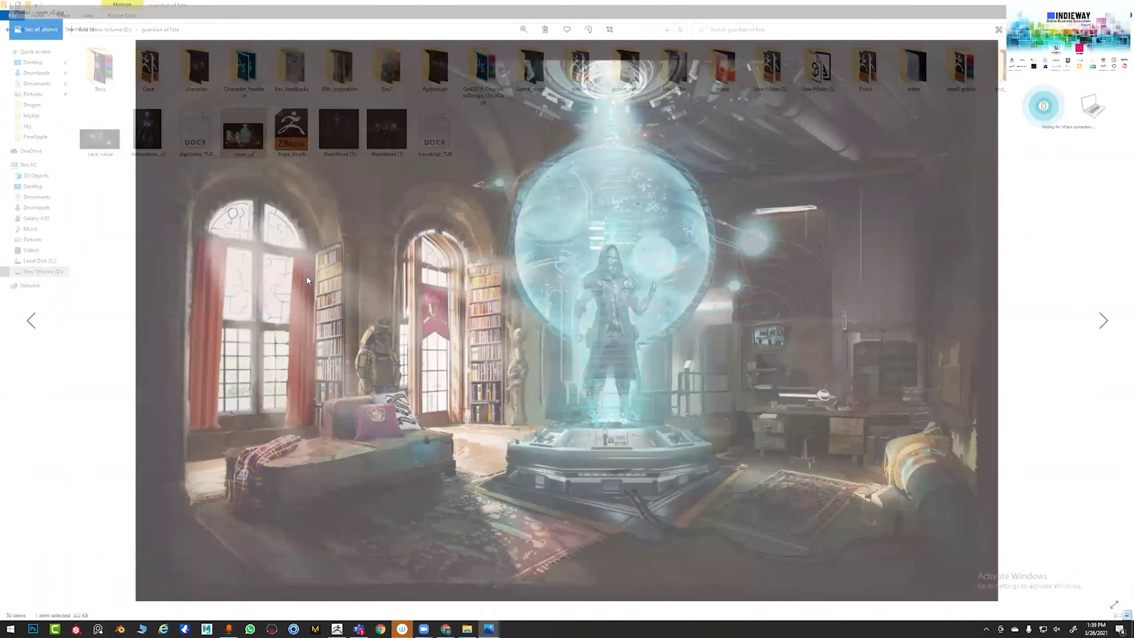
key(alt+F4)
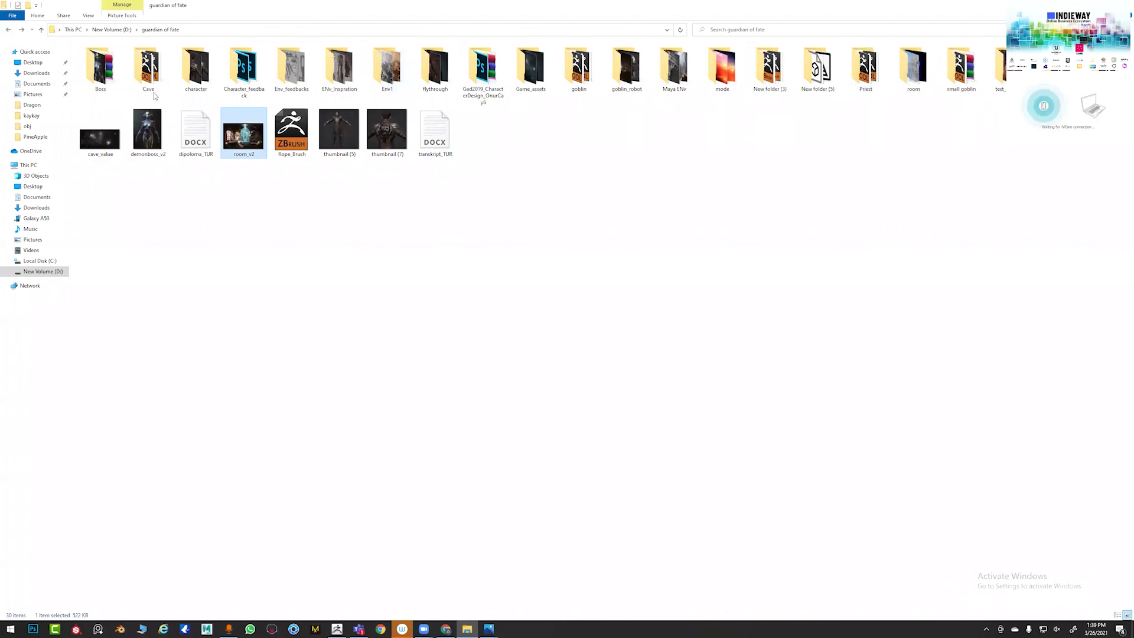
- Go back to New Volume (D:) in File Explorer and switch to ZBrush
click(9, 30)
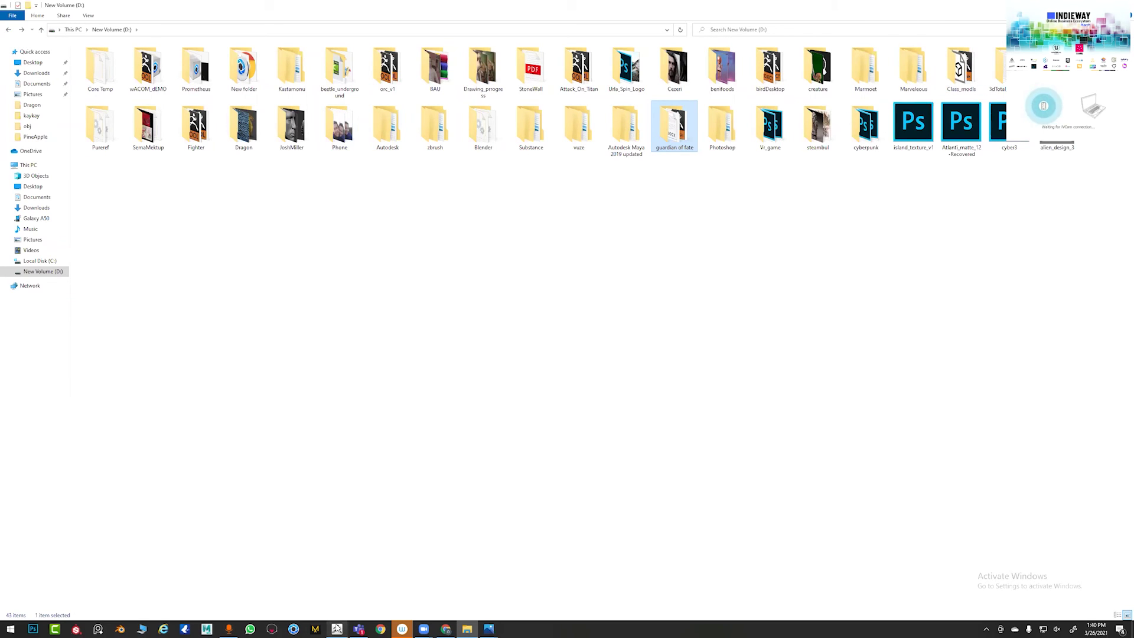
mouse_move(337, 629)
click(340, 607)
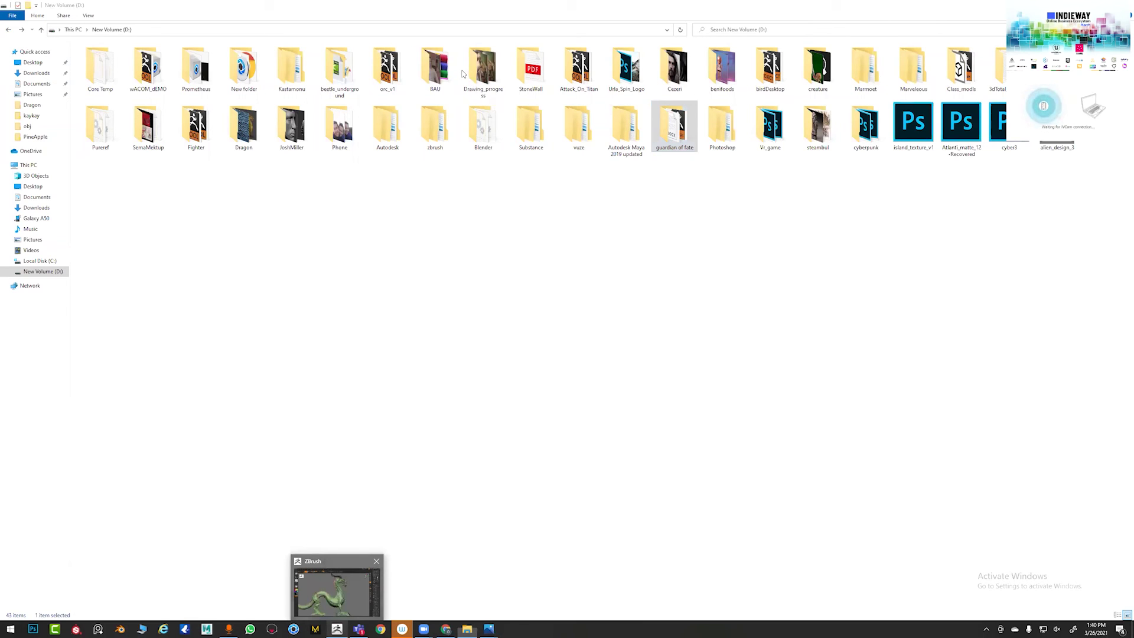
key(alt+Tab)
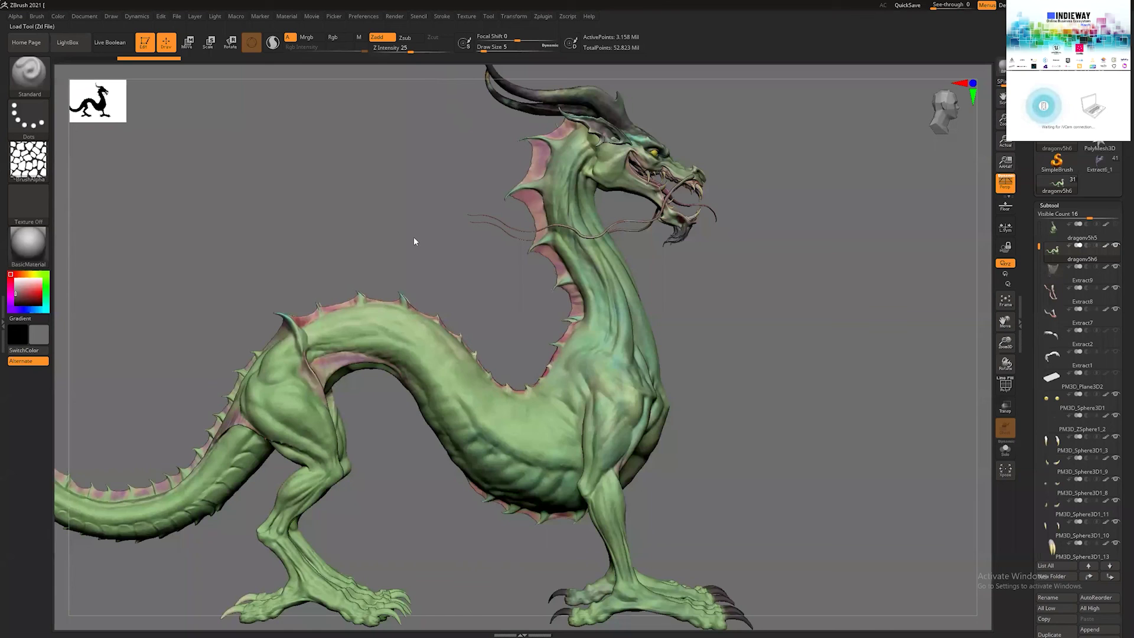
- Load the prometheus_v1b ZBrush tool from the Prometheus folder, sorting the files by date, and preview the character's subtools
key(ctrl+o)
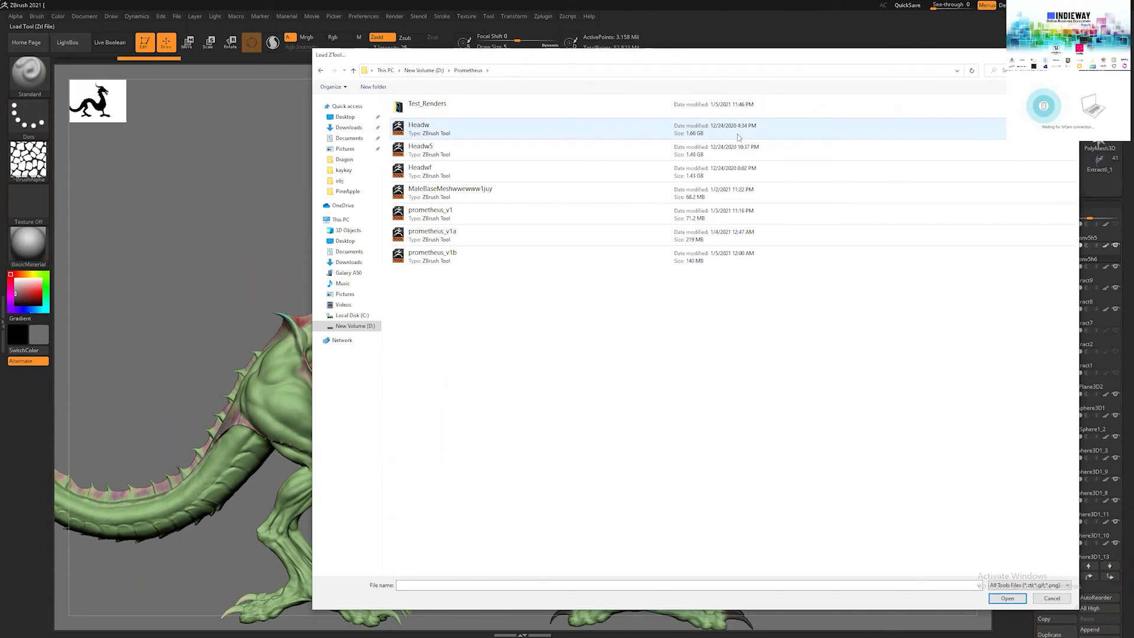
right_click(845, 320)
mouse_move(831, 343)
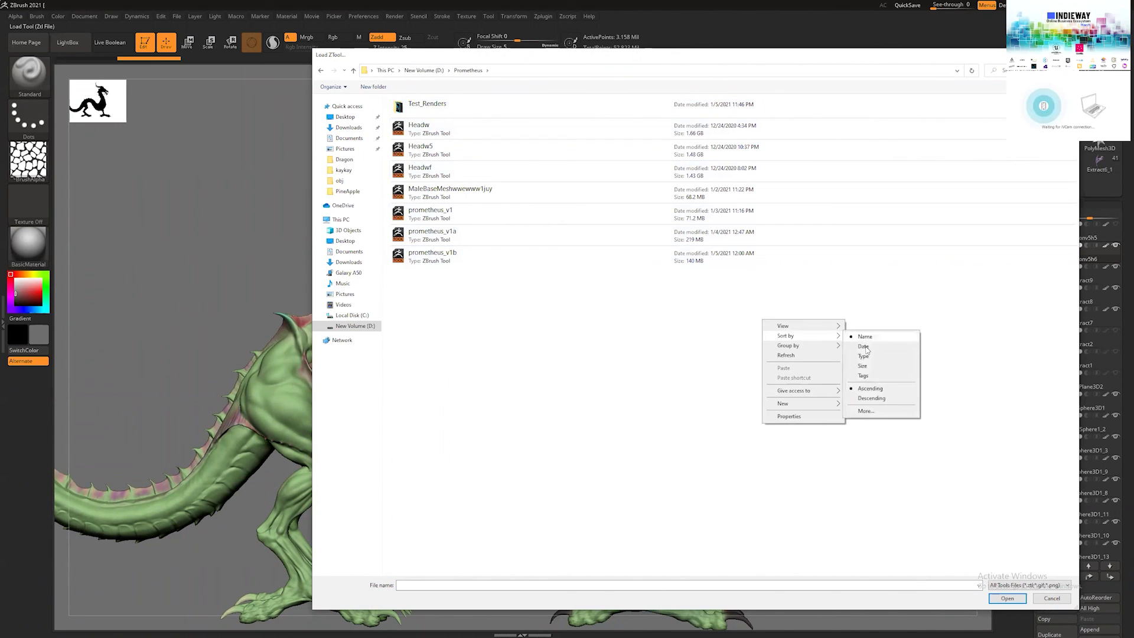
click(868, 345)
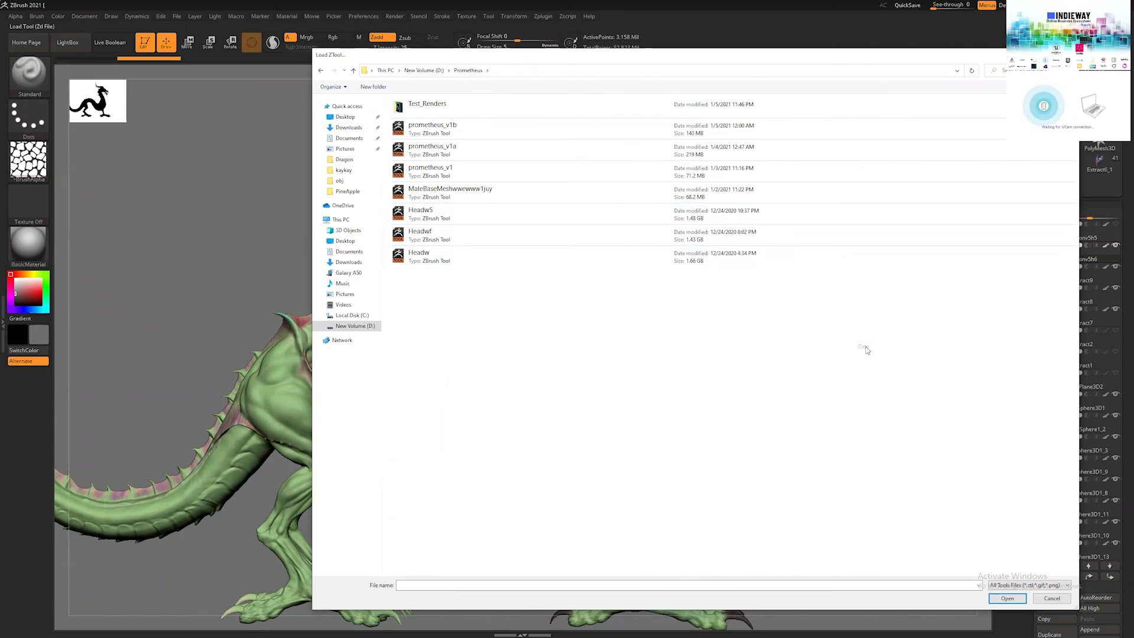
click(506, 127)
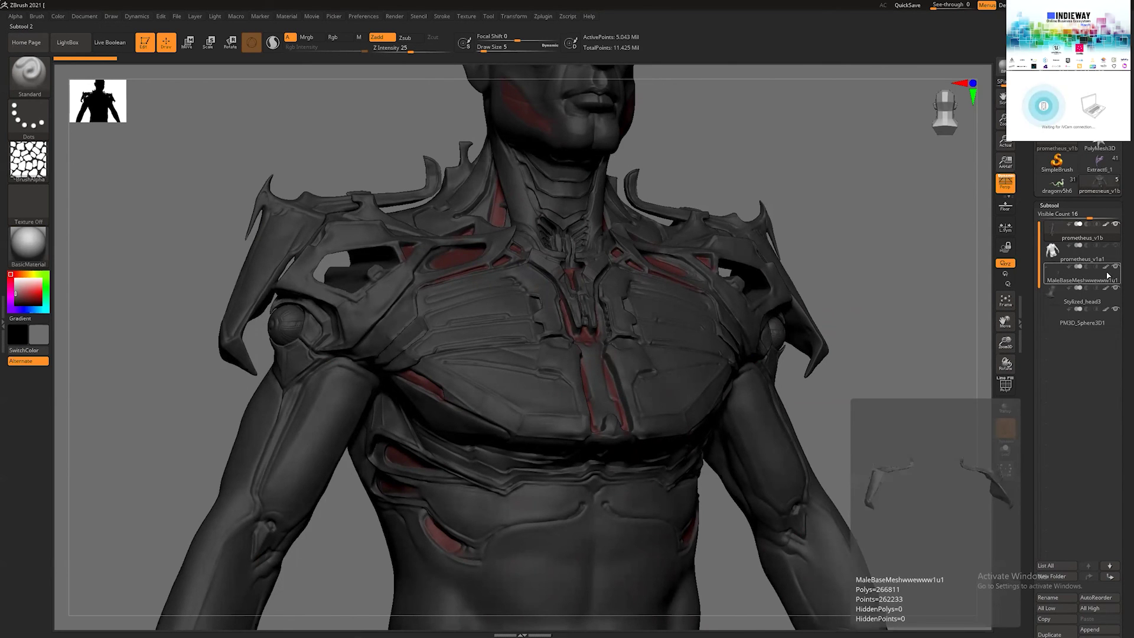
mouse_move(1115, 269)
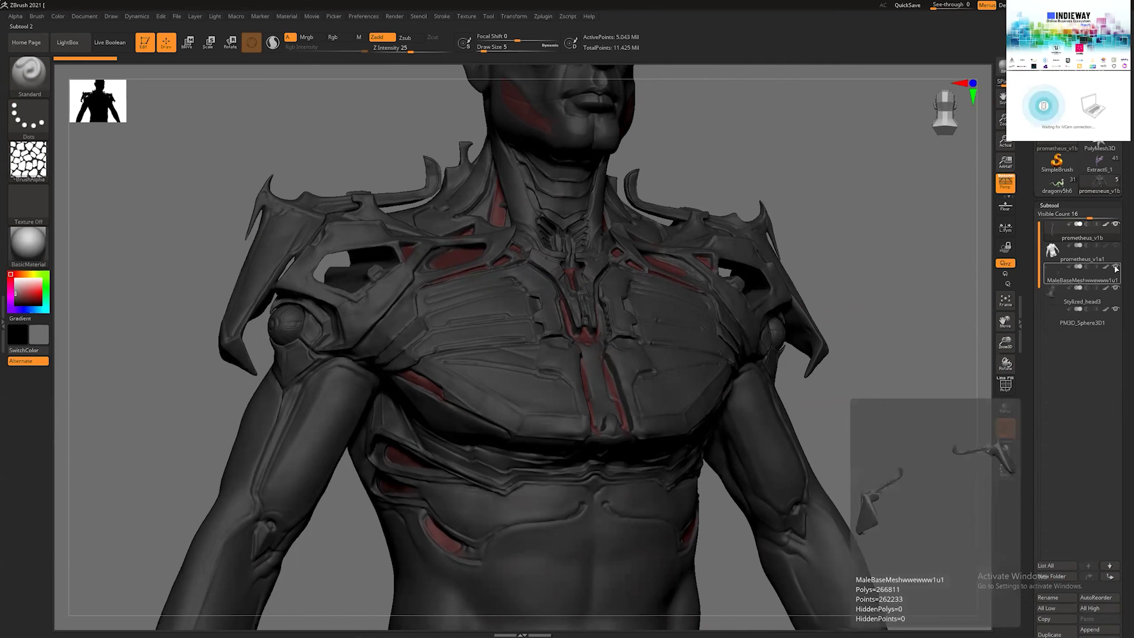
mouse_move(1112, 232)
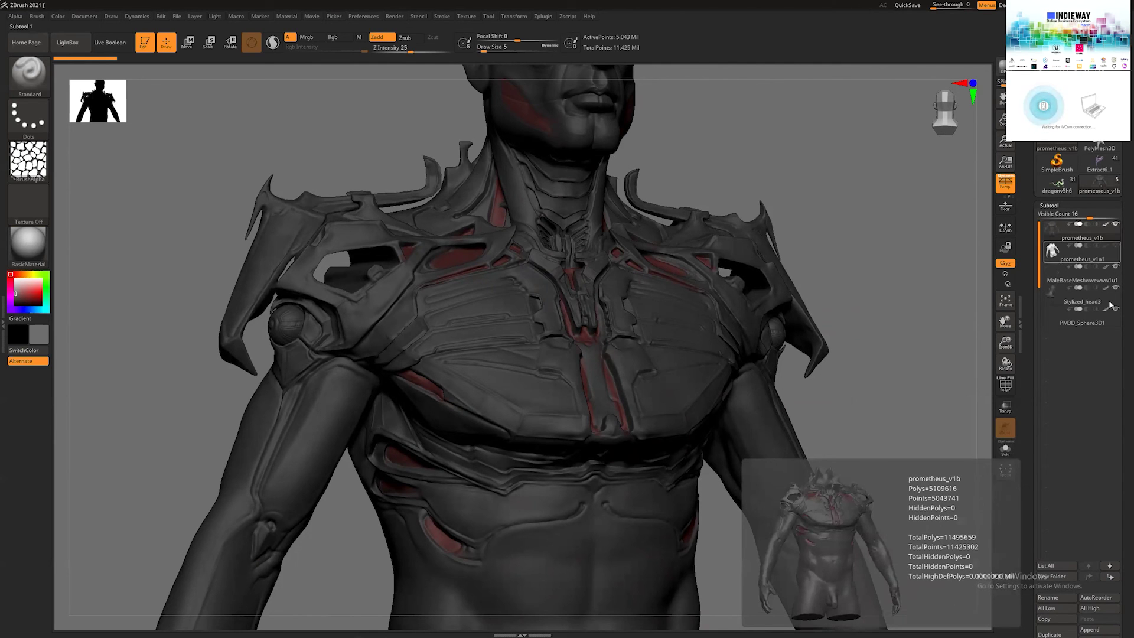
mouse_move(1116, 322)
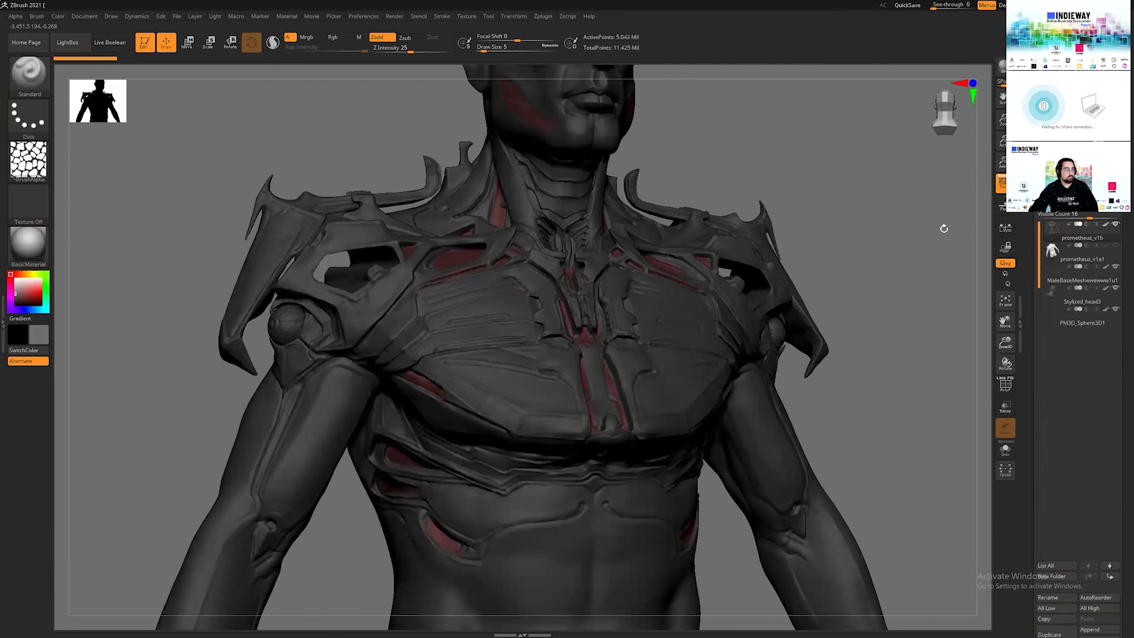
- Switch to the Extract6_1 tool and frame the purple-armoured female character's head and torso
click(1093, 177)
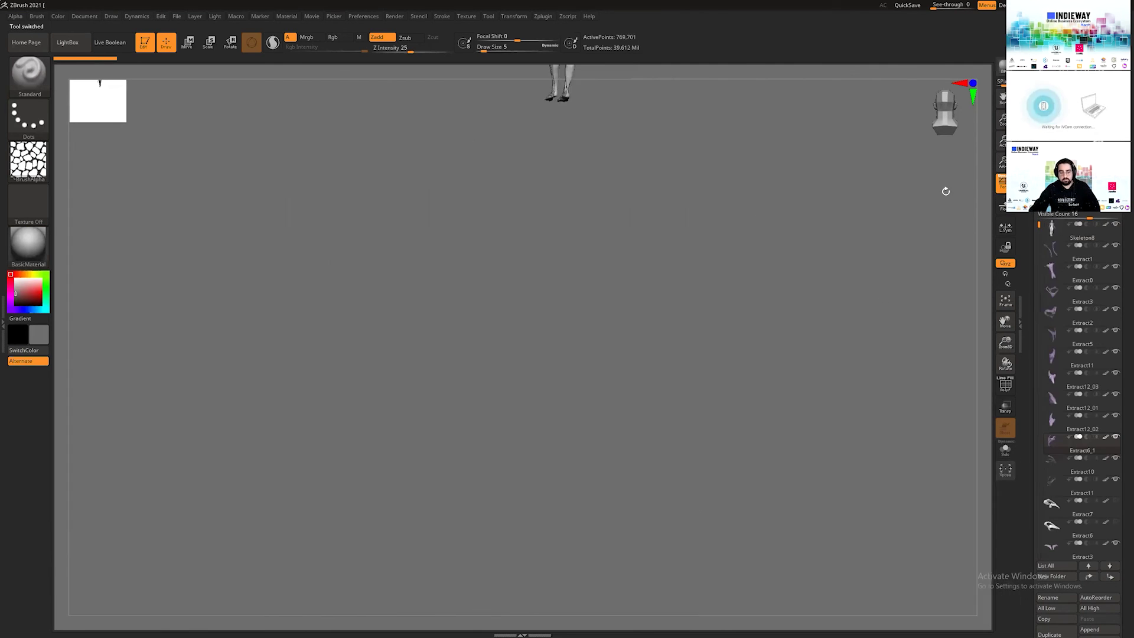
alt+drag(821, 164, 735, 486)
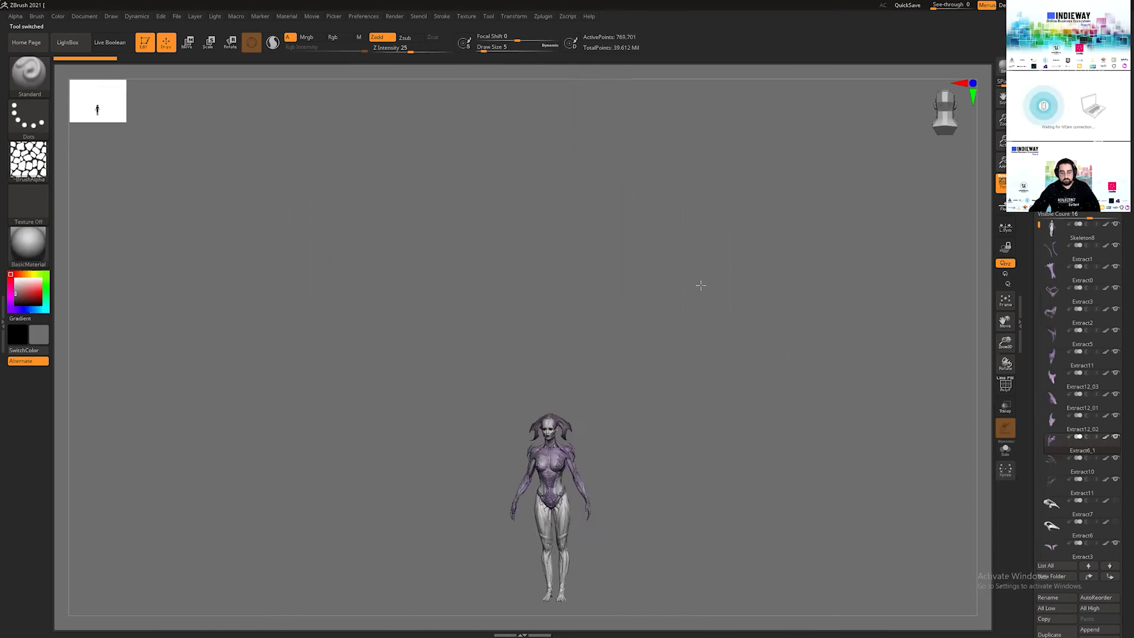
alt+drag(802, 454, 796, 259)
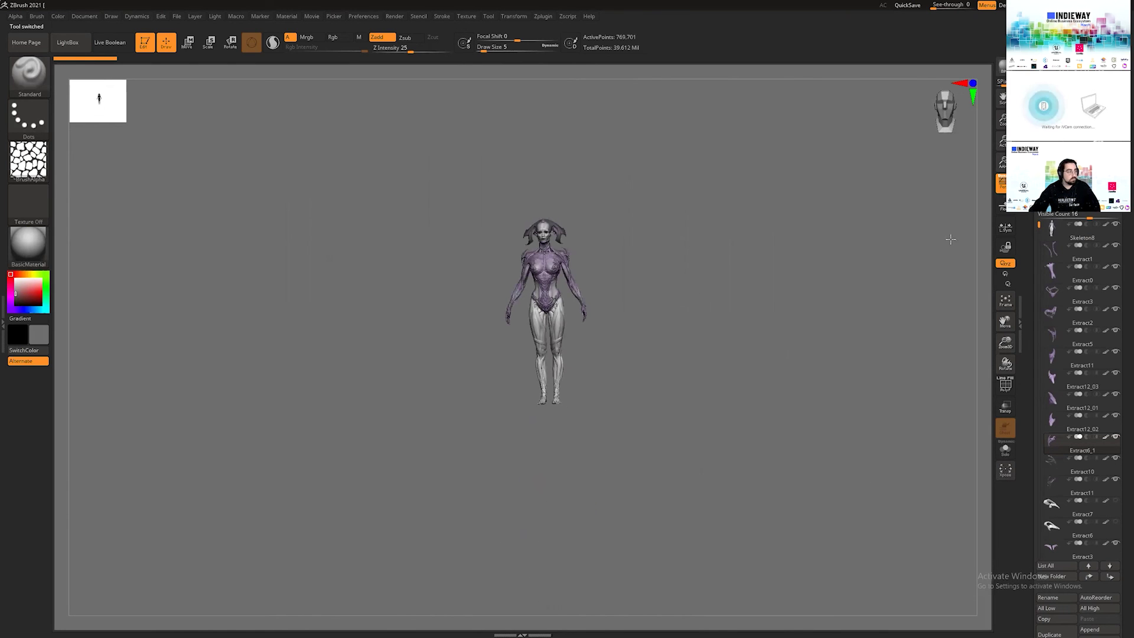
alt+drag(949, 238, 946, 204)
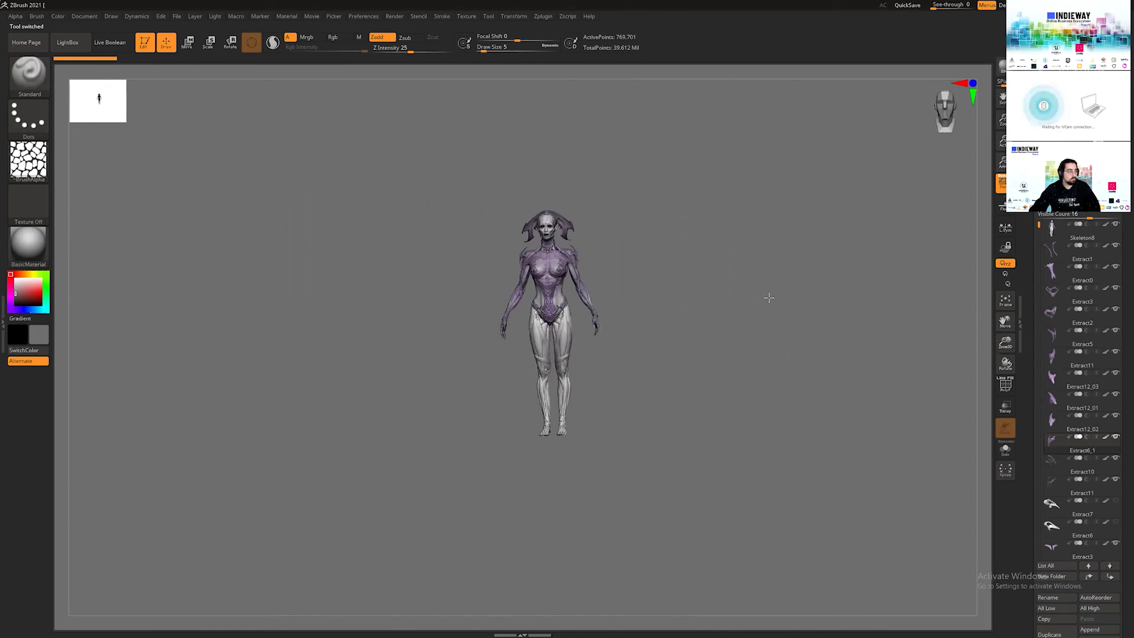
key(f)
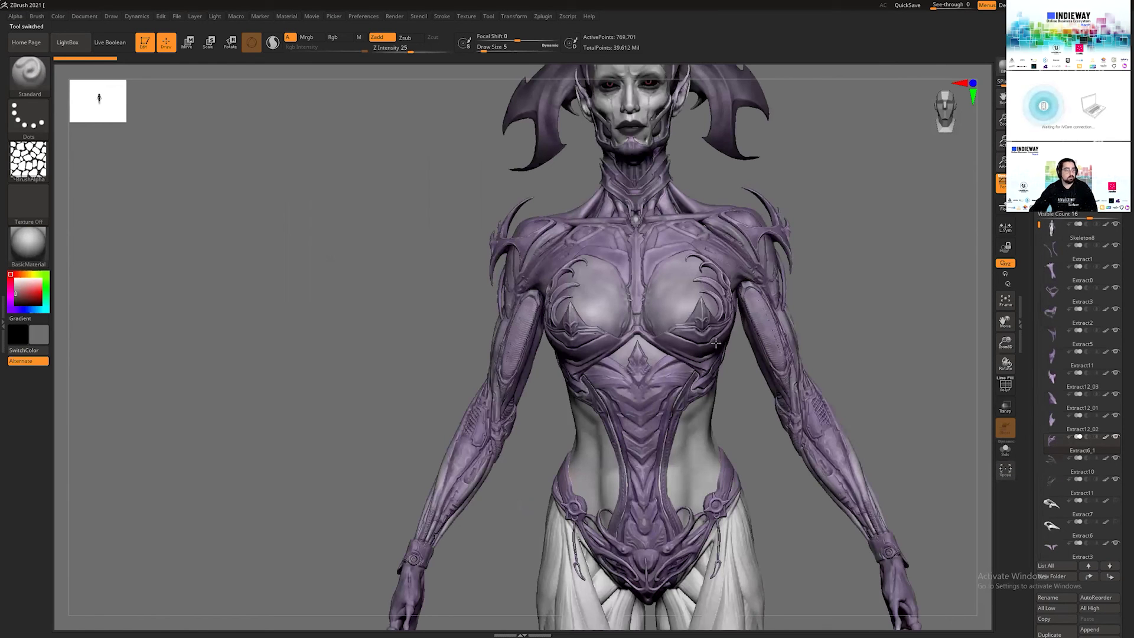
alt+drag(771, 319, 892, 290)
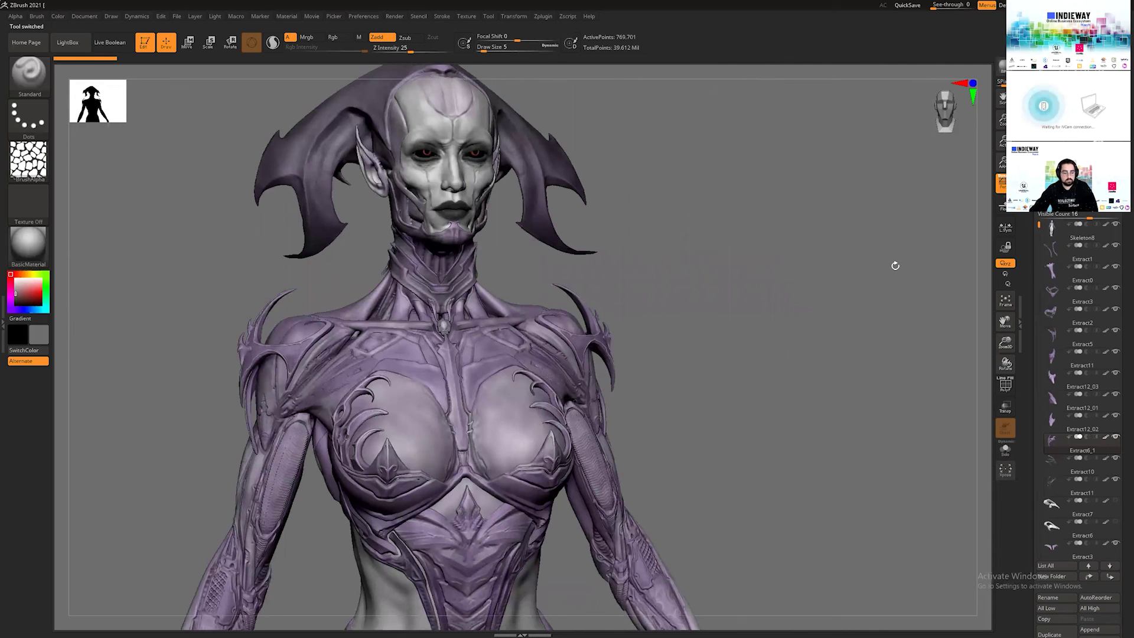
- Switch to the green dragon tool, draw it on the canvas and turn it towards a side view
click(894, 266)
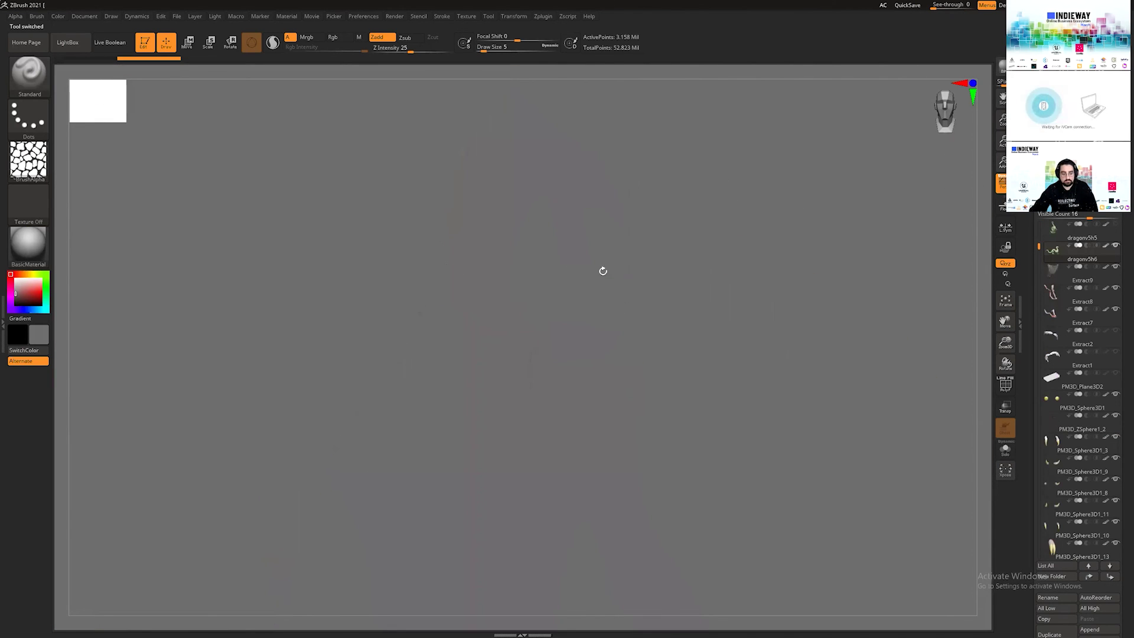
drag(644, 275, 744, 276)
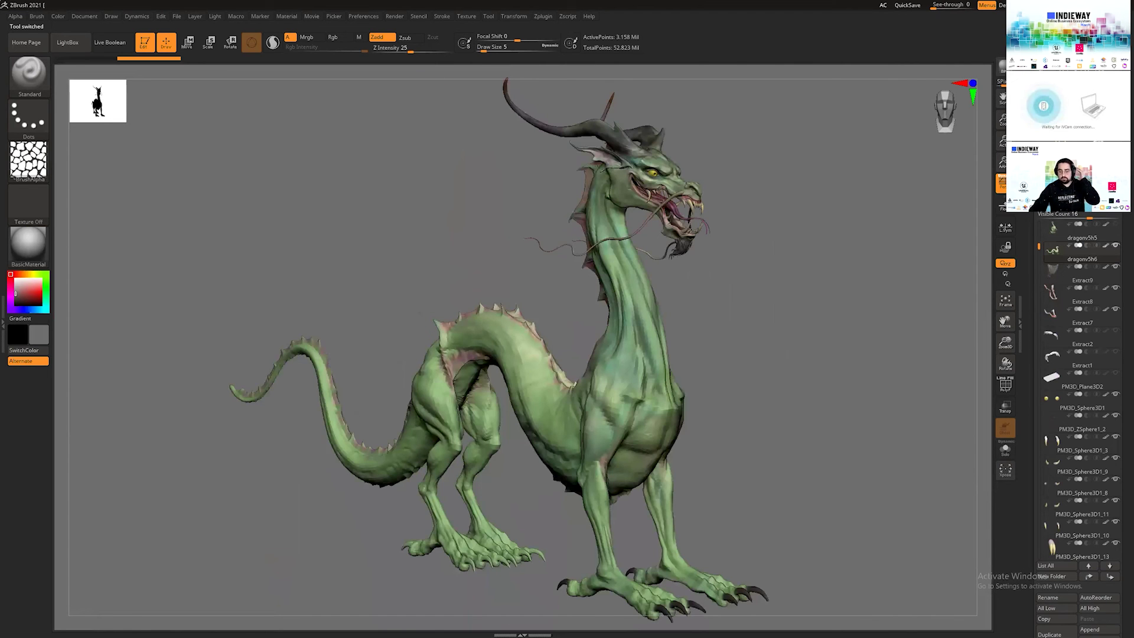
drag(771, 236, 849, 222)
- Switch back to the Extract6_1 tool, draw the purple-armoured female character and frame her head and torso
key(F1)
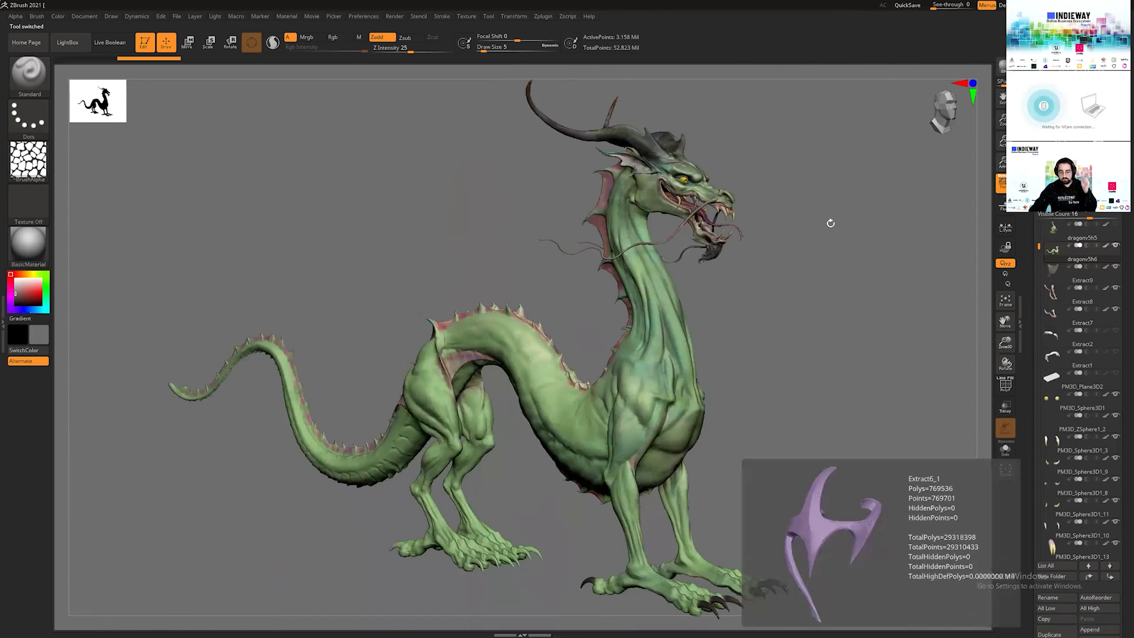
click(831, 222)
drag(570, 224, 492, 239)
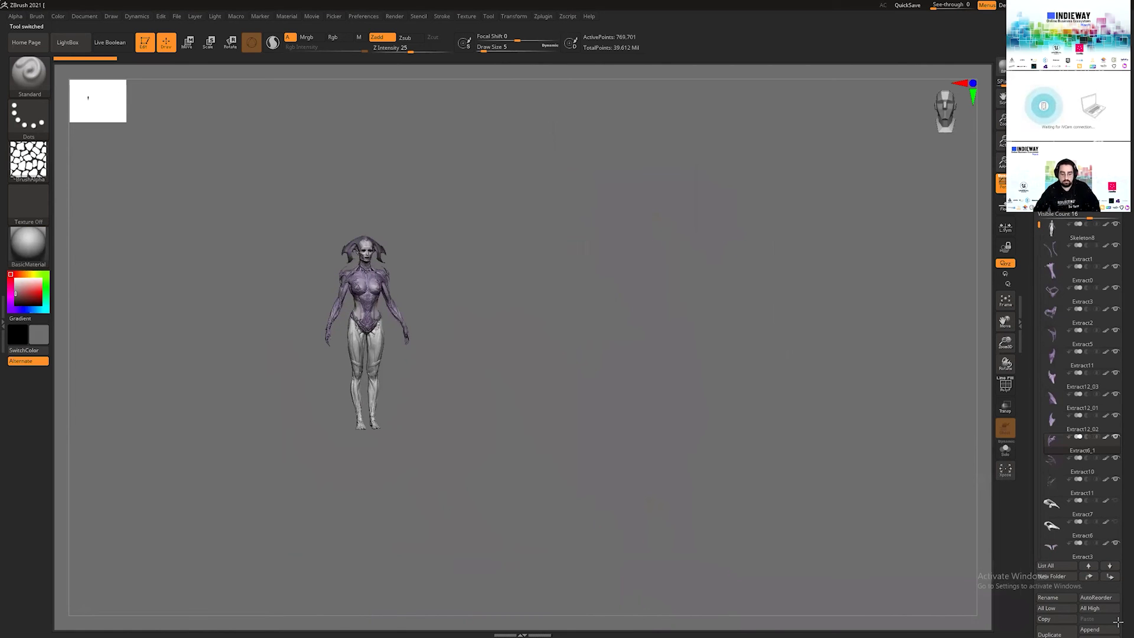
alt+drag(823, 462, 592, 324)
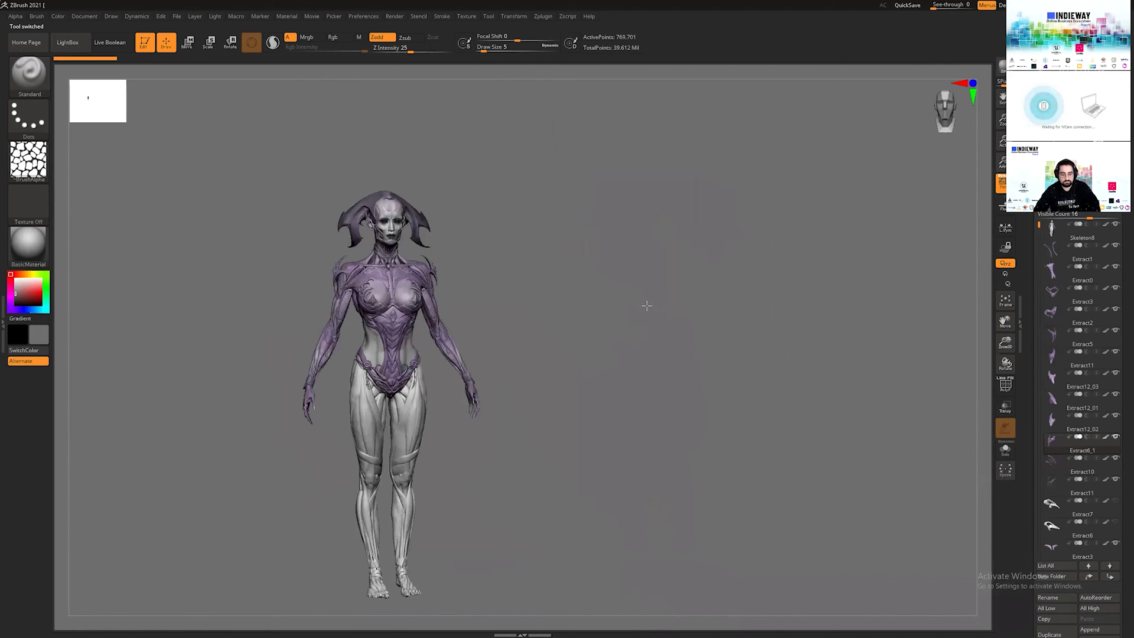
alt+drag(755, 298, 765, 292)
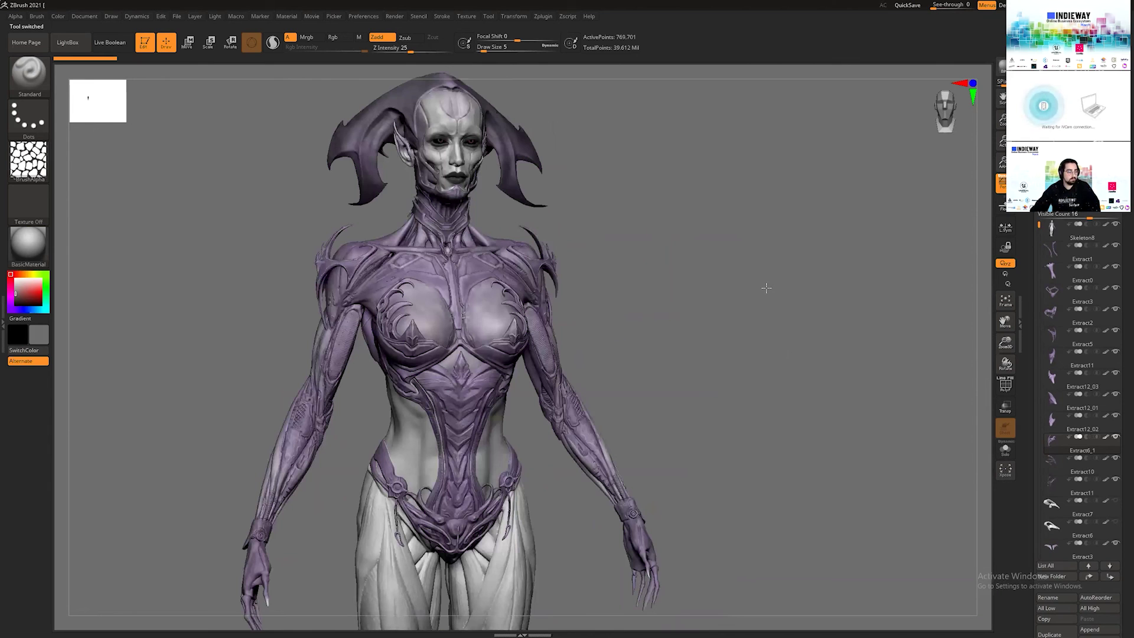
alt+drag(763, 272, 762, 279)
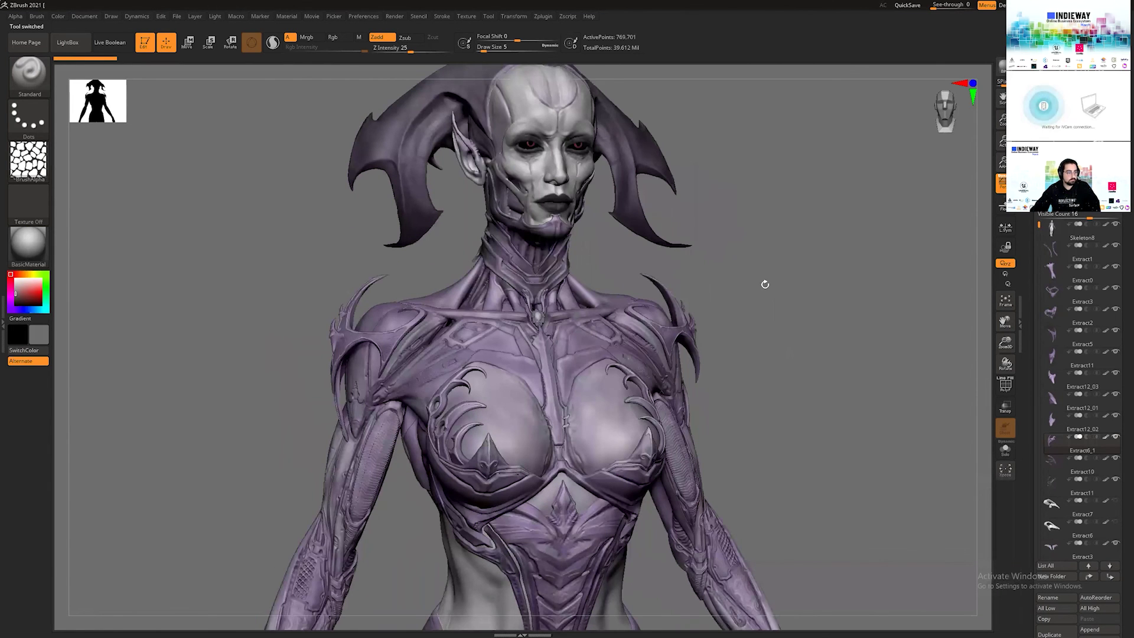
mouse_move(764, 284)
mouse_down()
mouse_move(752, 286)
mouse_move(765, 284)
mouse_up()
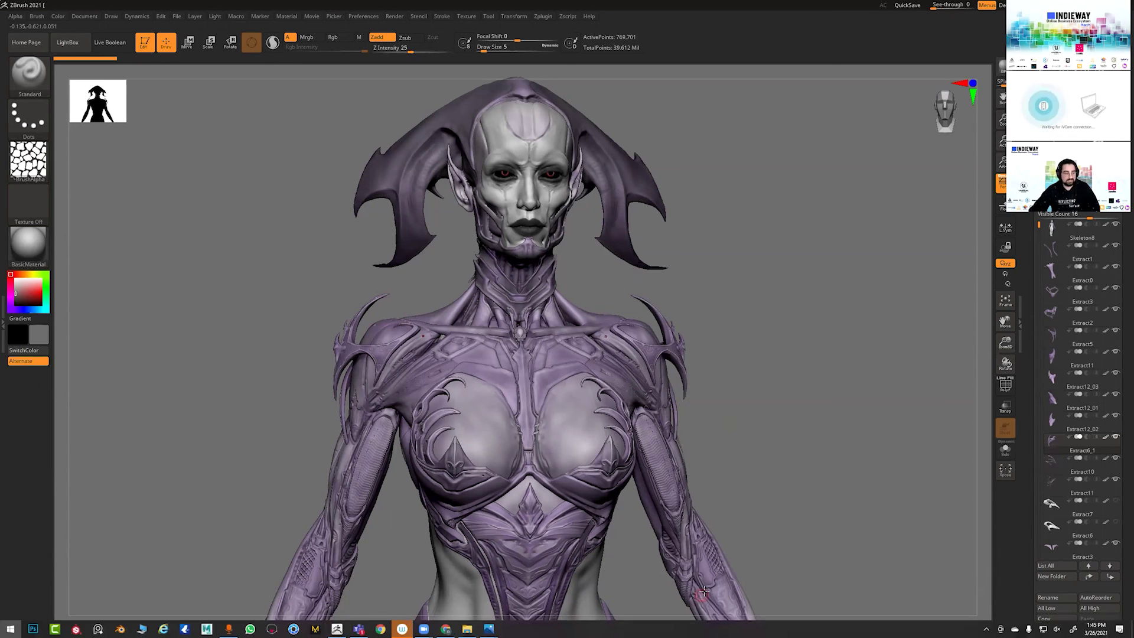
- Switch to the Zoom meeting
key(super)
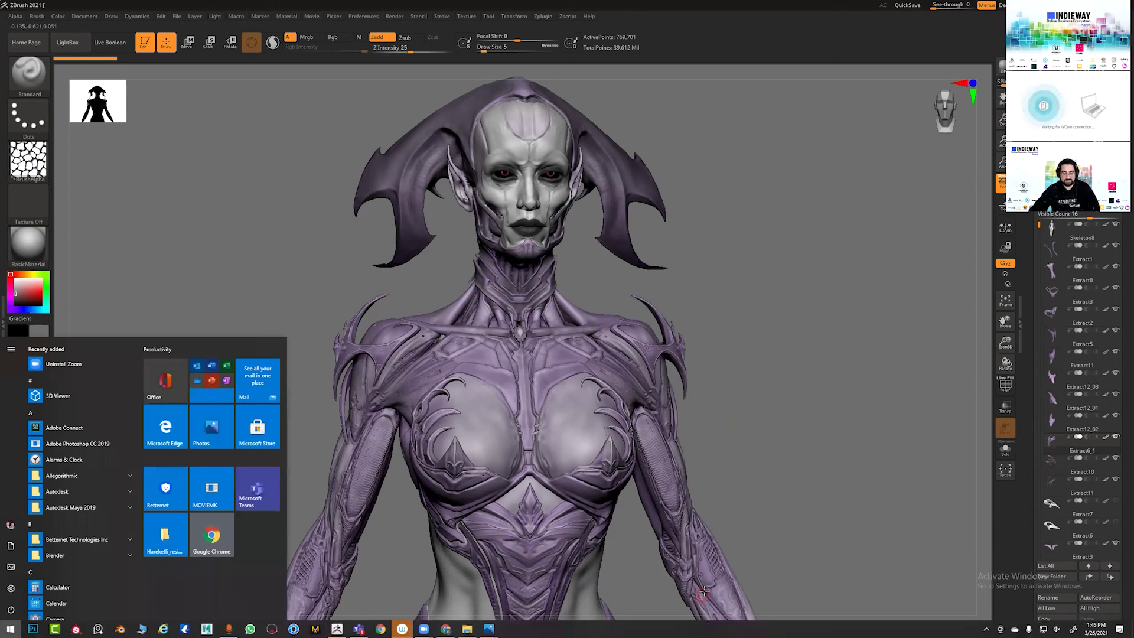
click(423, 628)
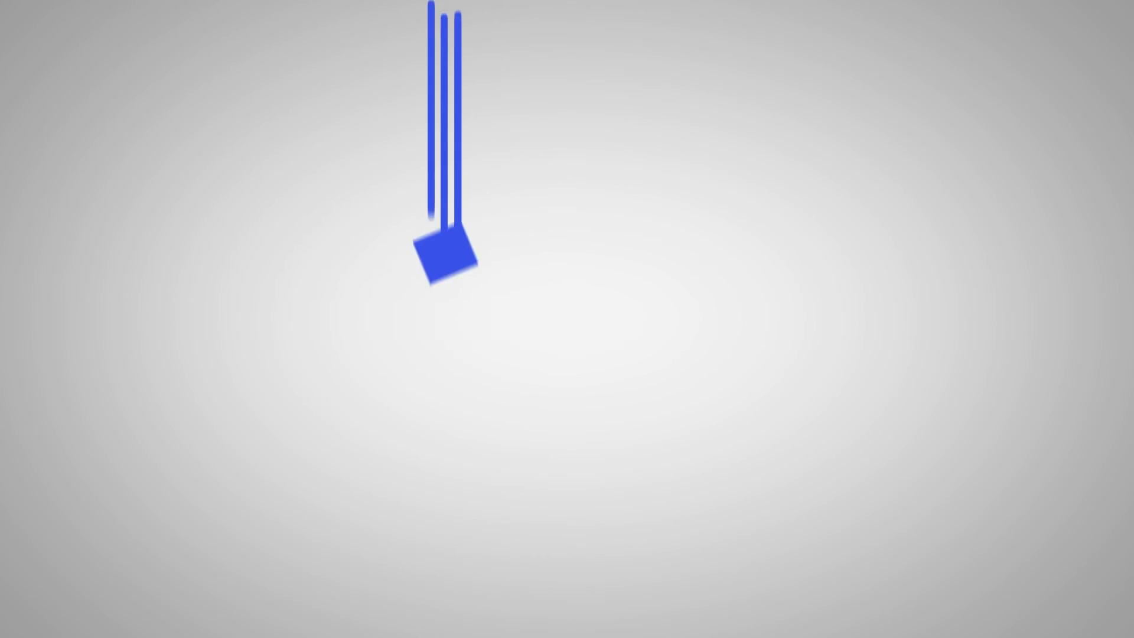